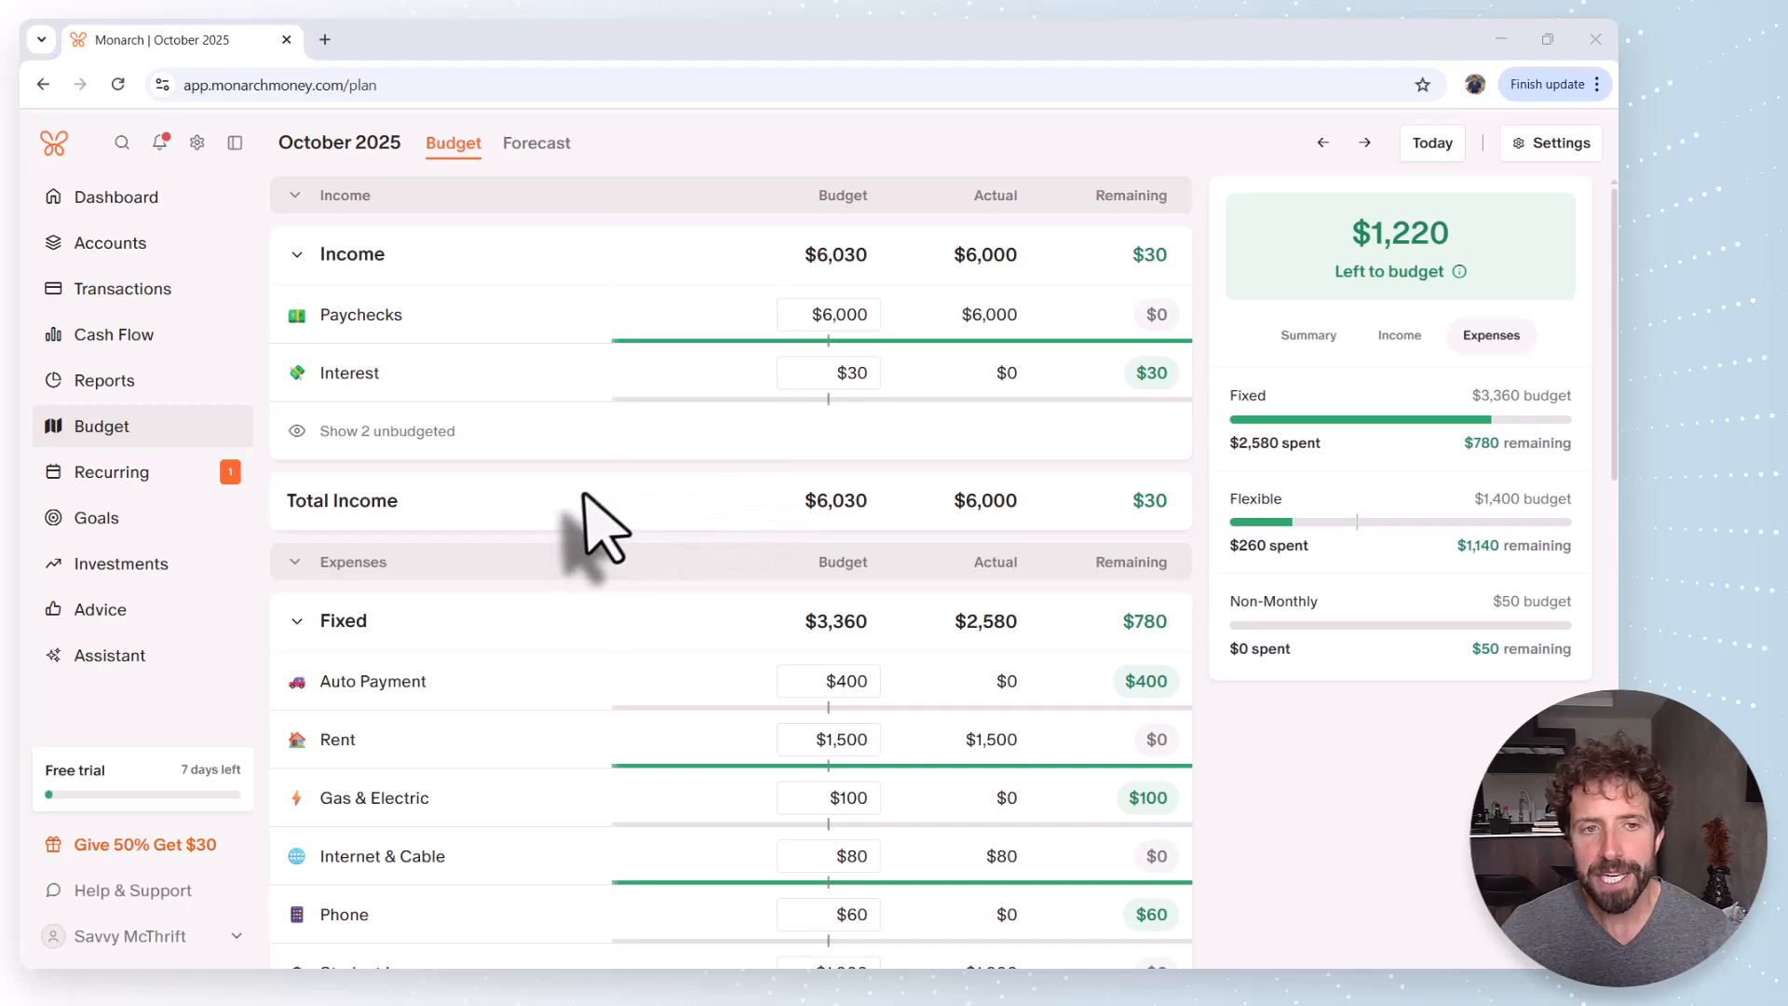
Look through the Fixed expenses and inspect the Flexible group's total budget amount and its spending history
scroll(599, 499, down, 2)
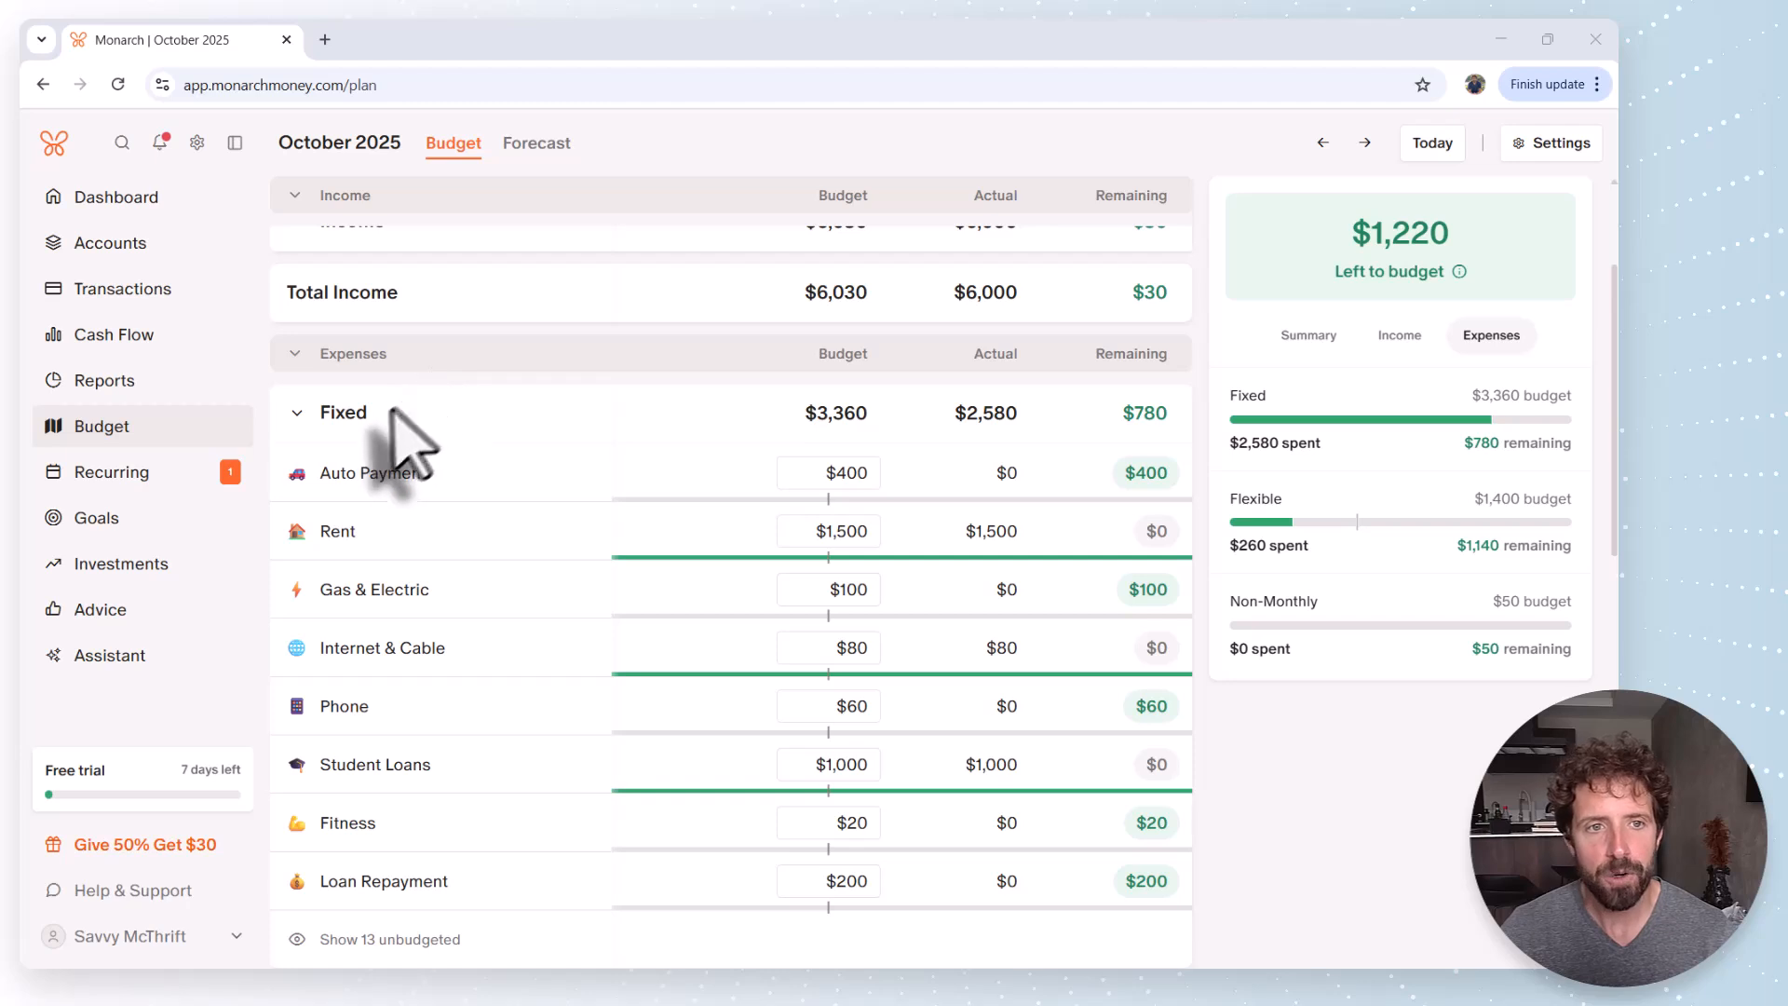
scroll(387, 438, down, 1)
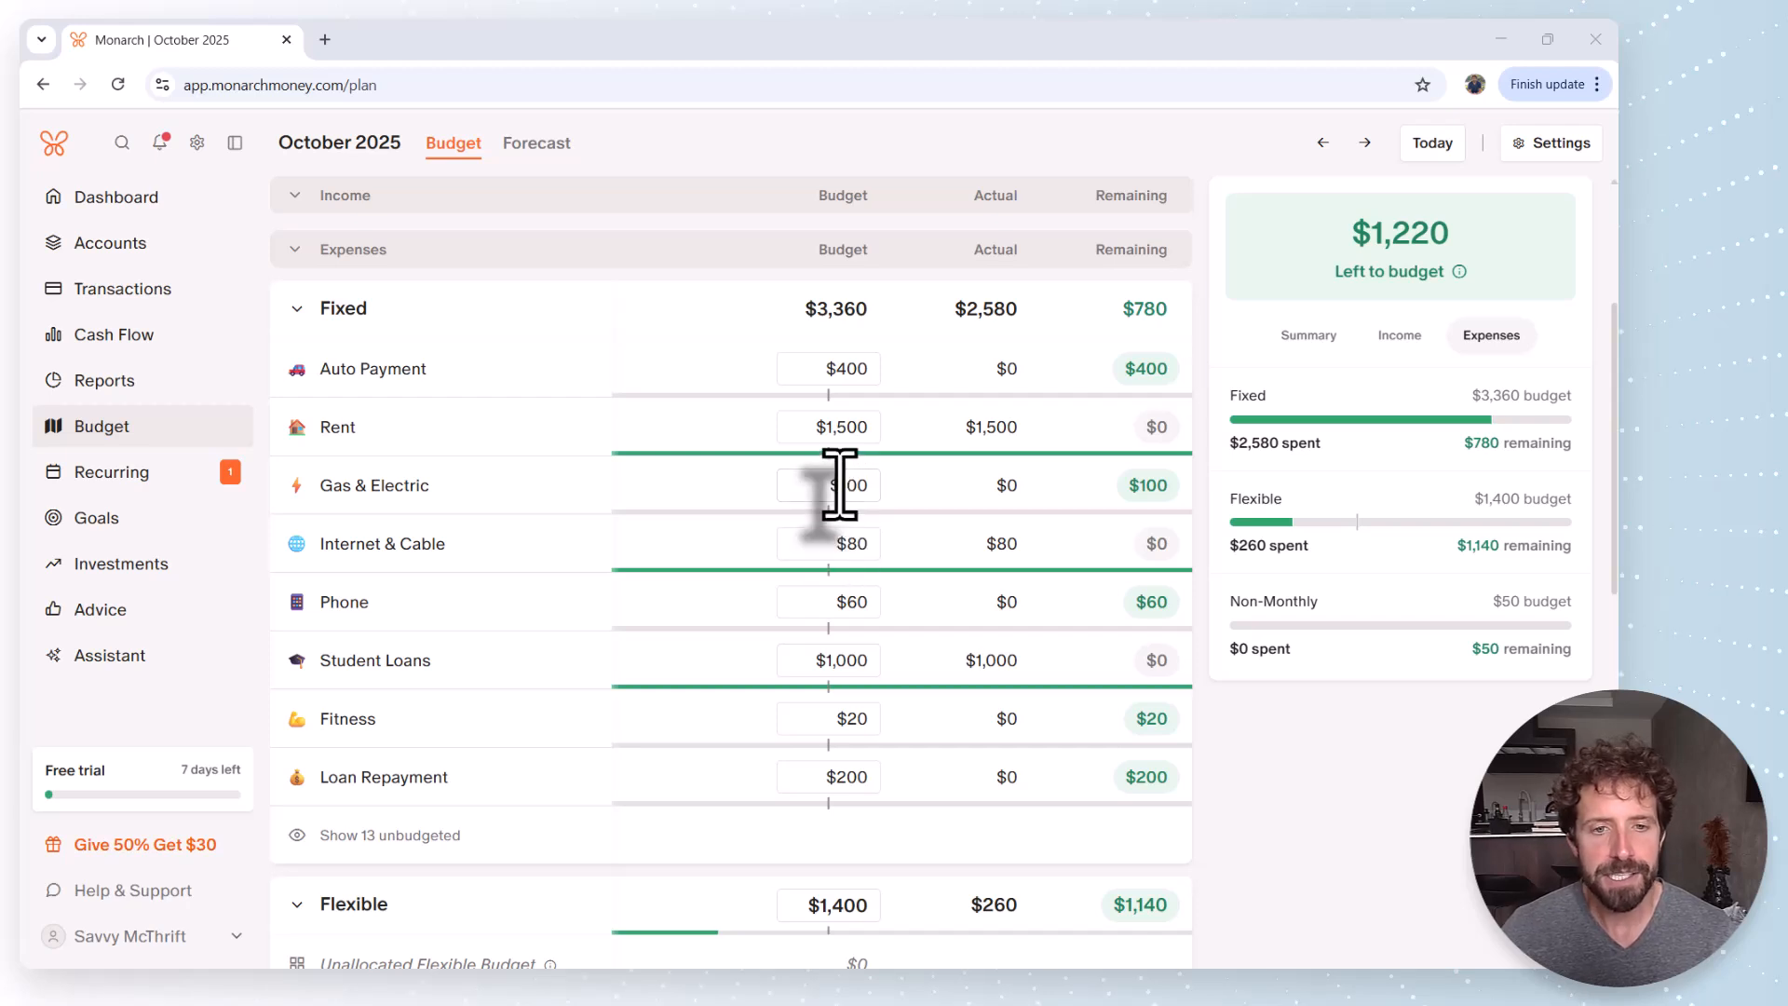
scroll(805, 428, down, 5)
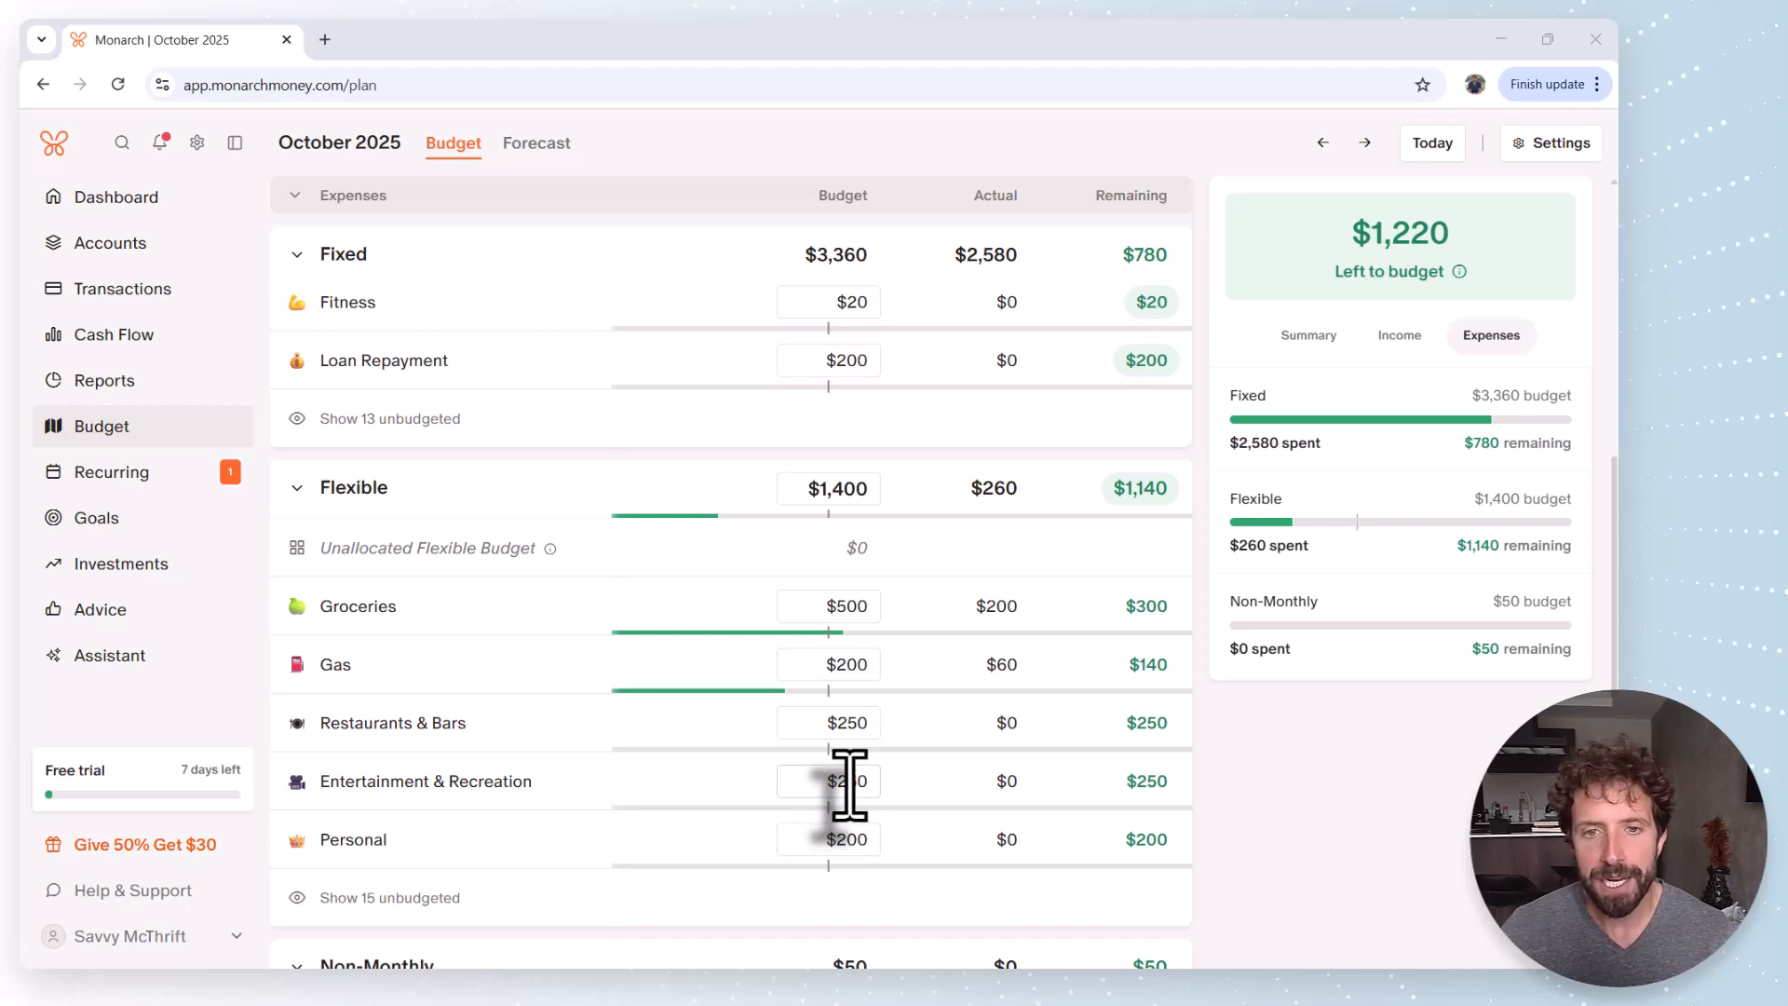
click(835, 489)
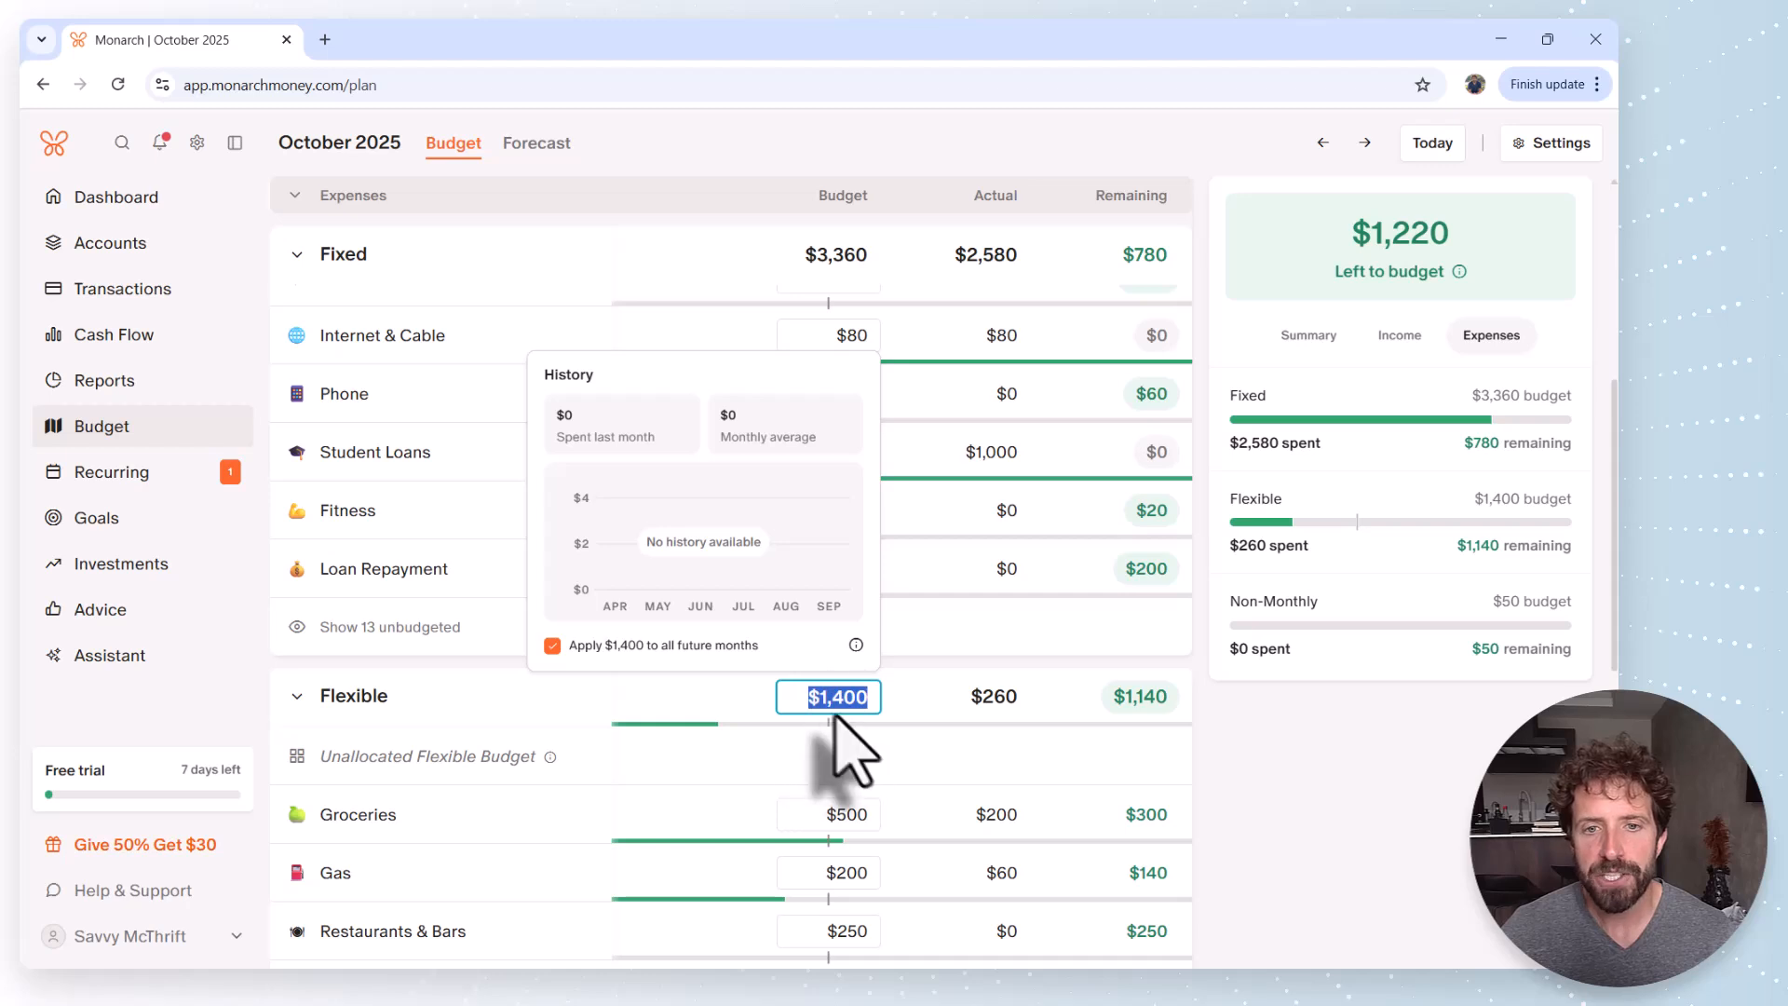
click(825, 700)
mouse_move(826, 703)
mouse_down()
mouse_move(686, 715)
mouse_move(791, 701)
mouse_move(832, 715)
mouse_up()
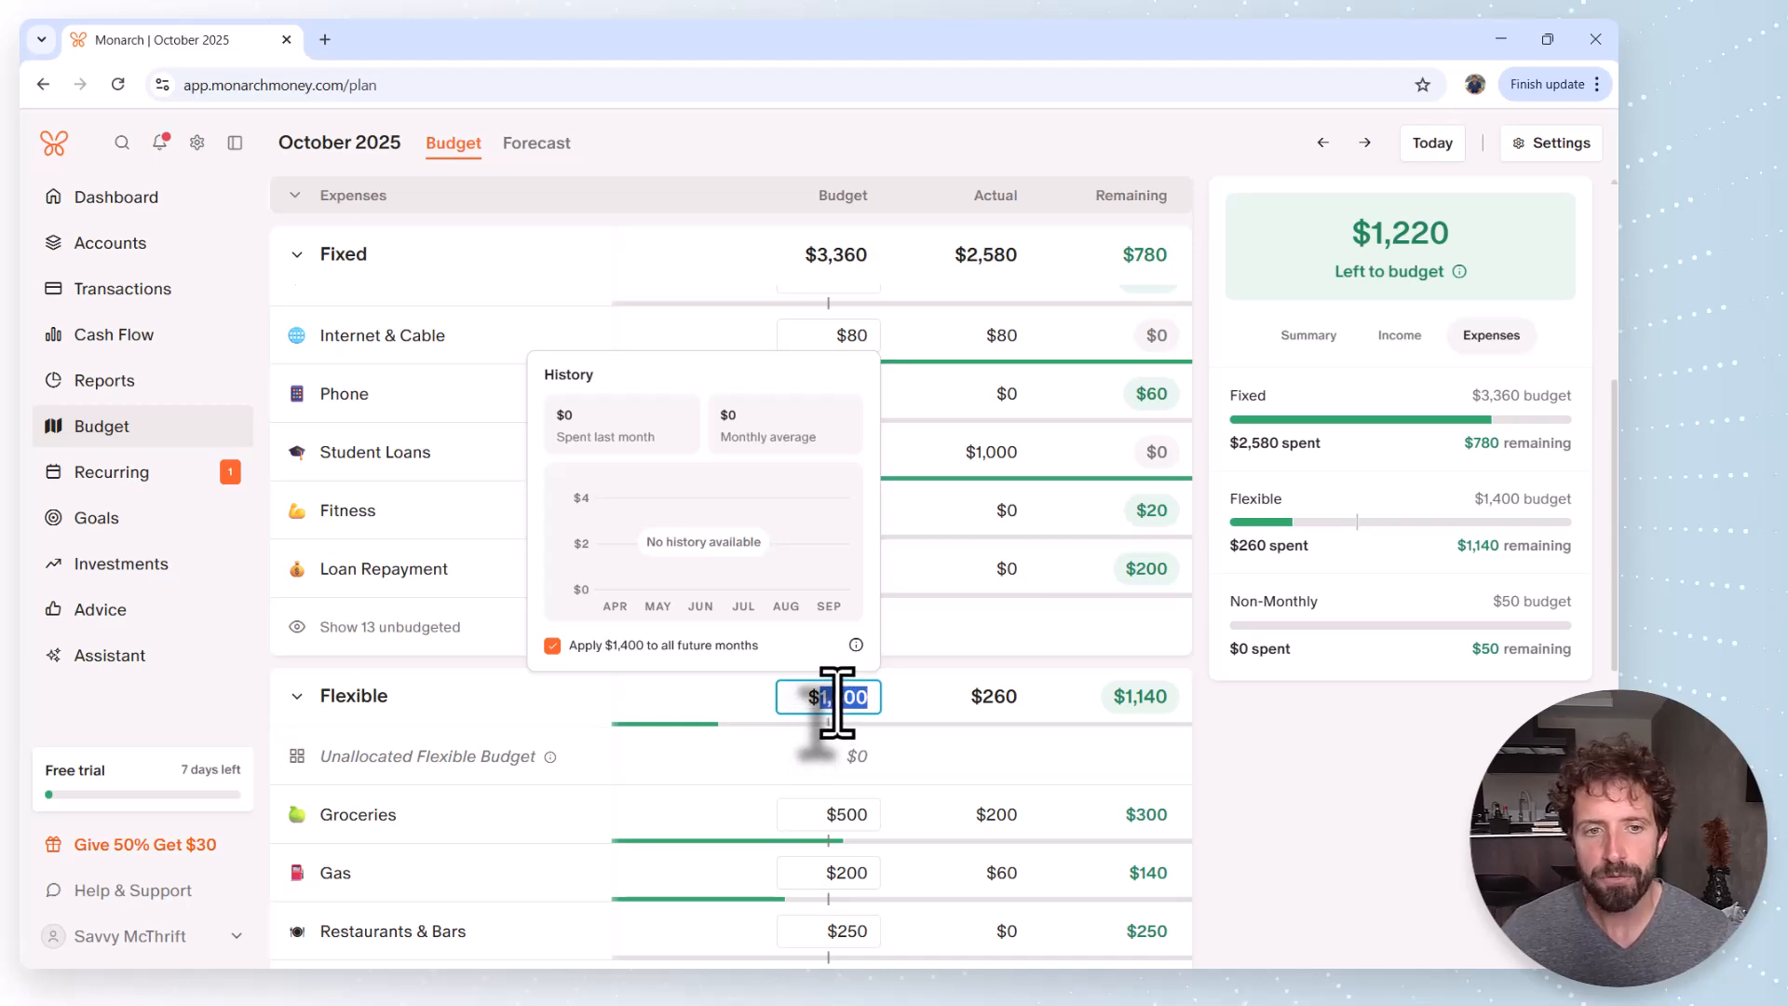
drag(837, 696, 826, 705)
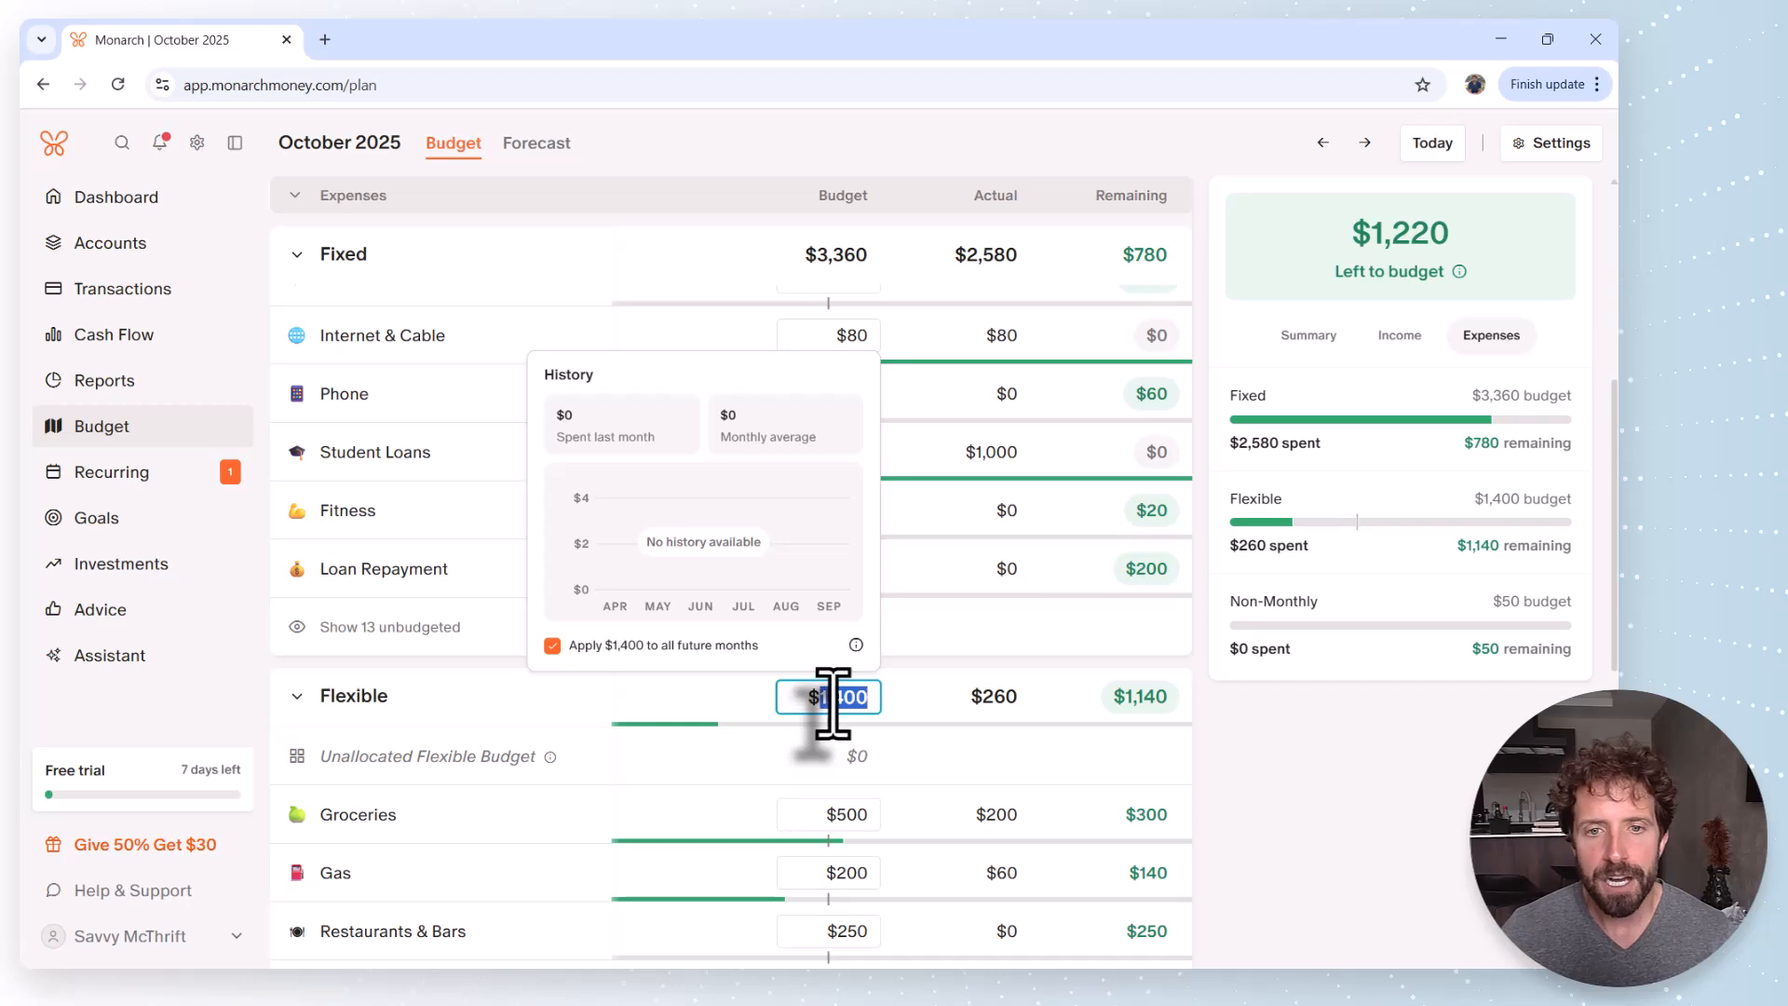
scroll(828, 708, down, 2)
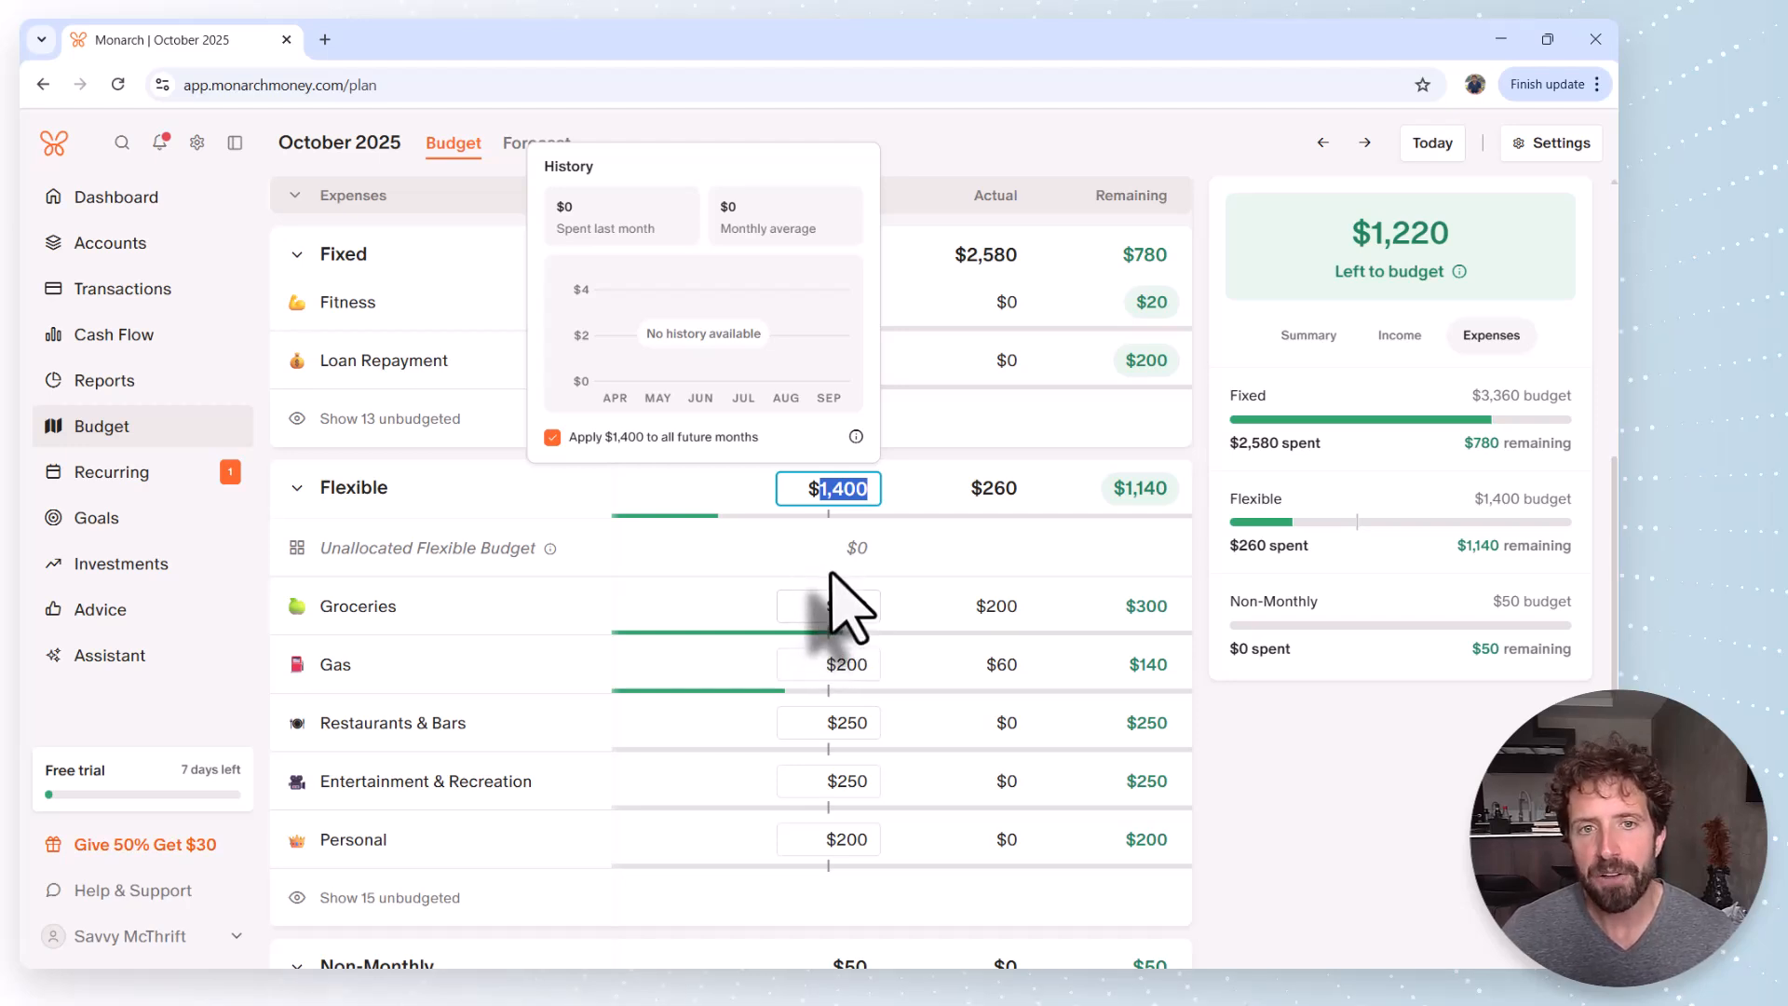
click(827, 498)
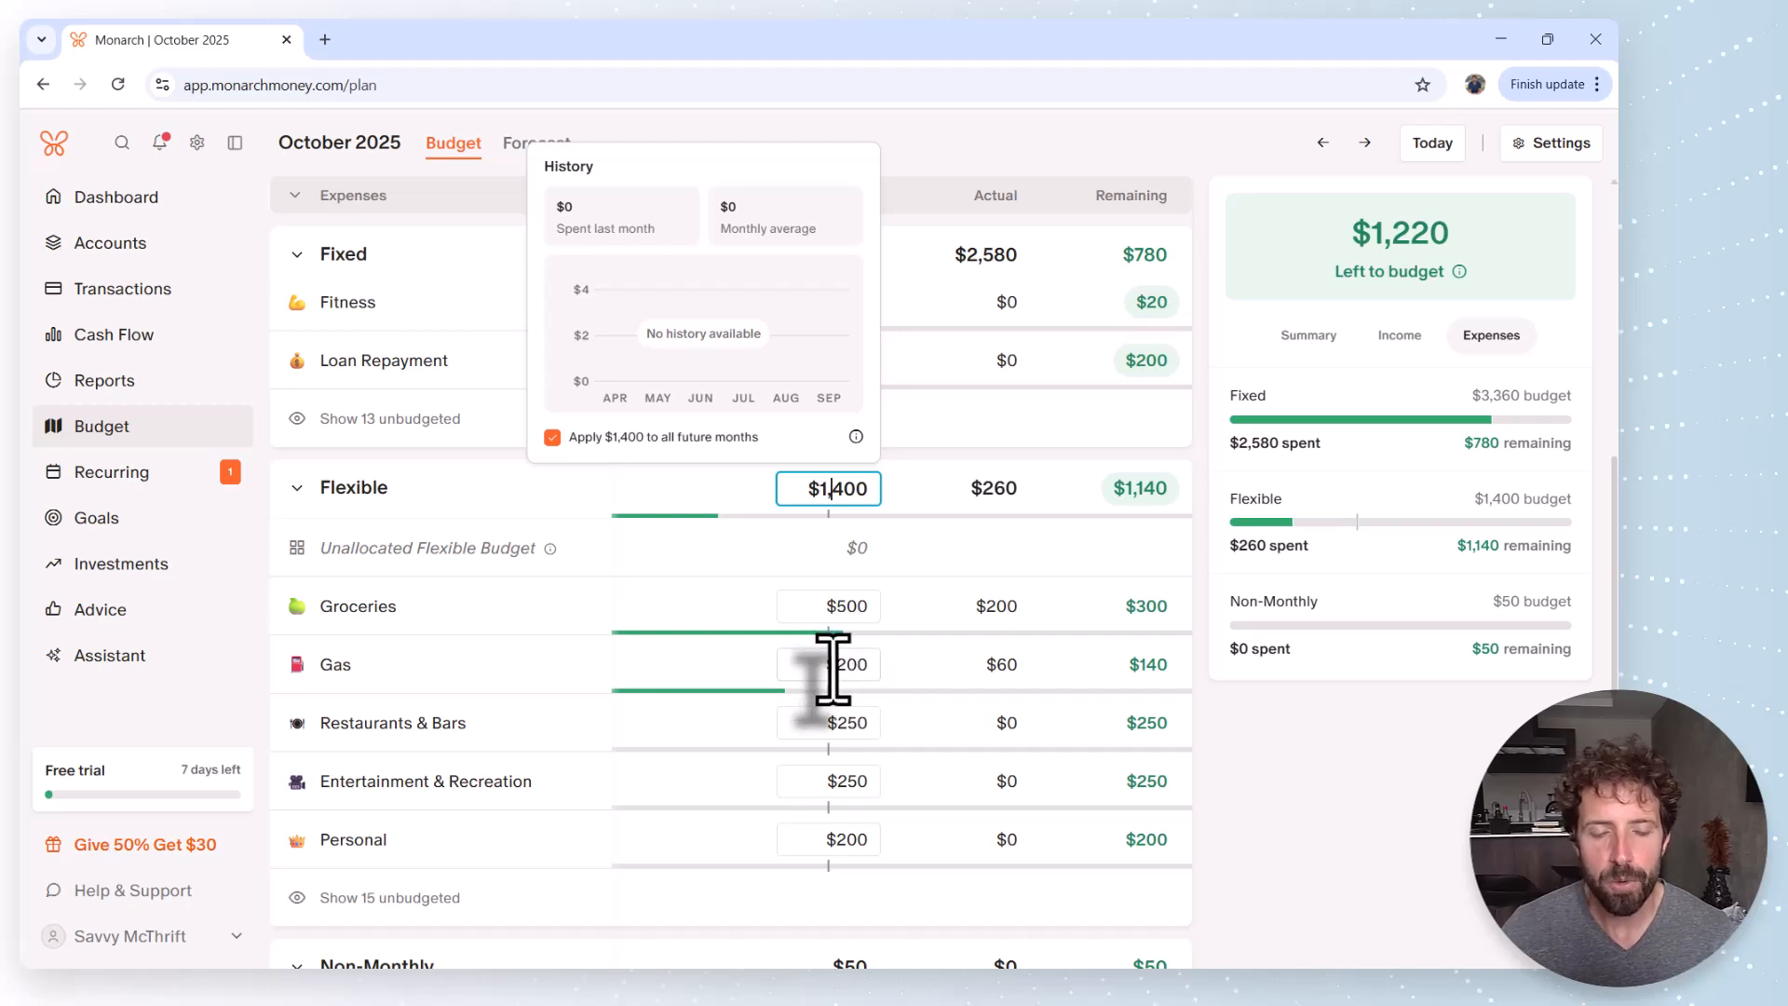
click(918, 544)
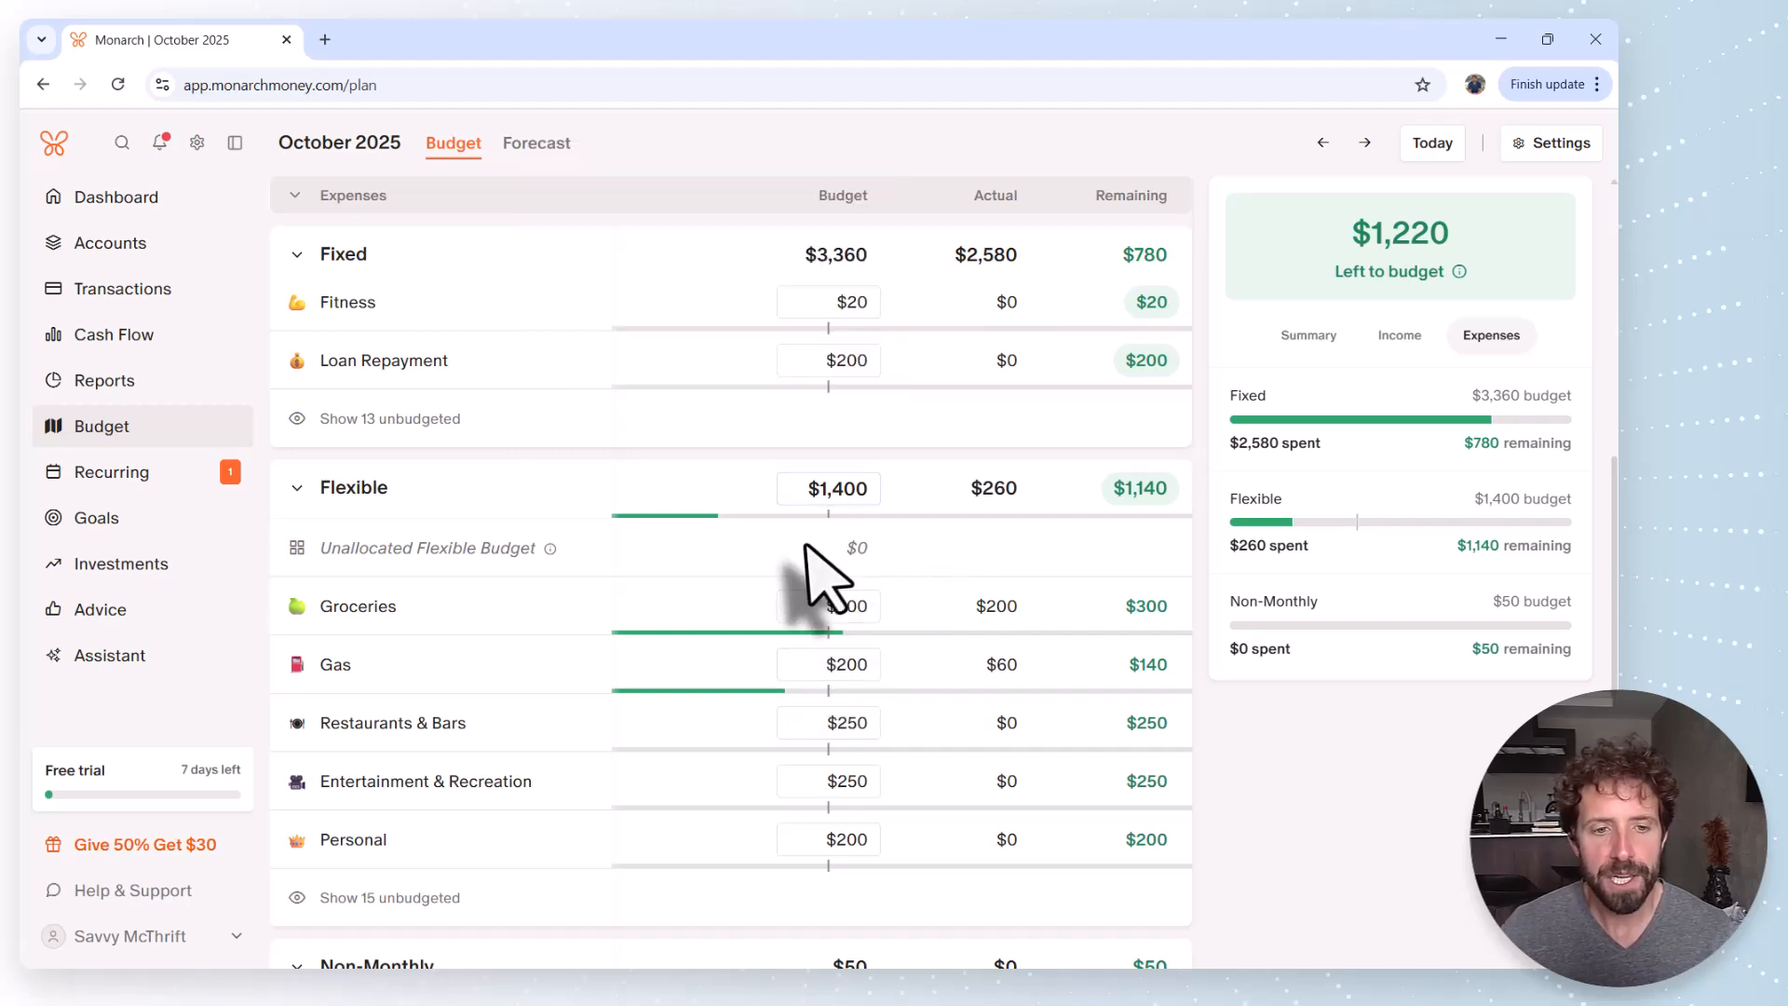
Open the settings of the Gifts category in the Non-Monthly group and examine its type options
scroll(807, 547, down, 4)
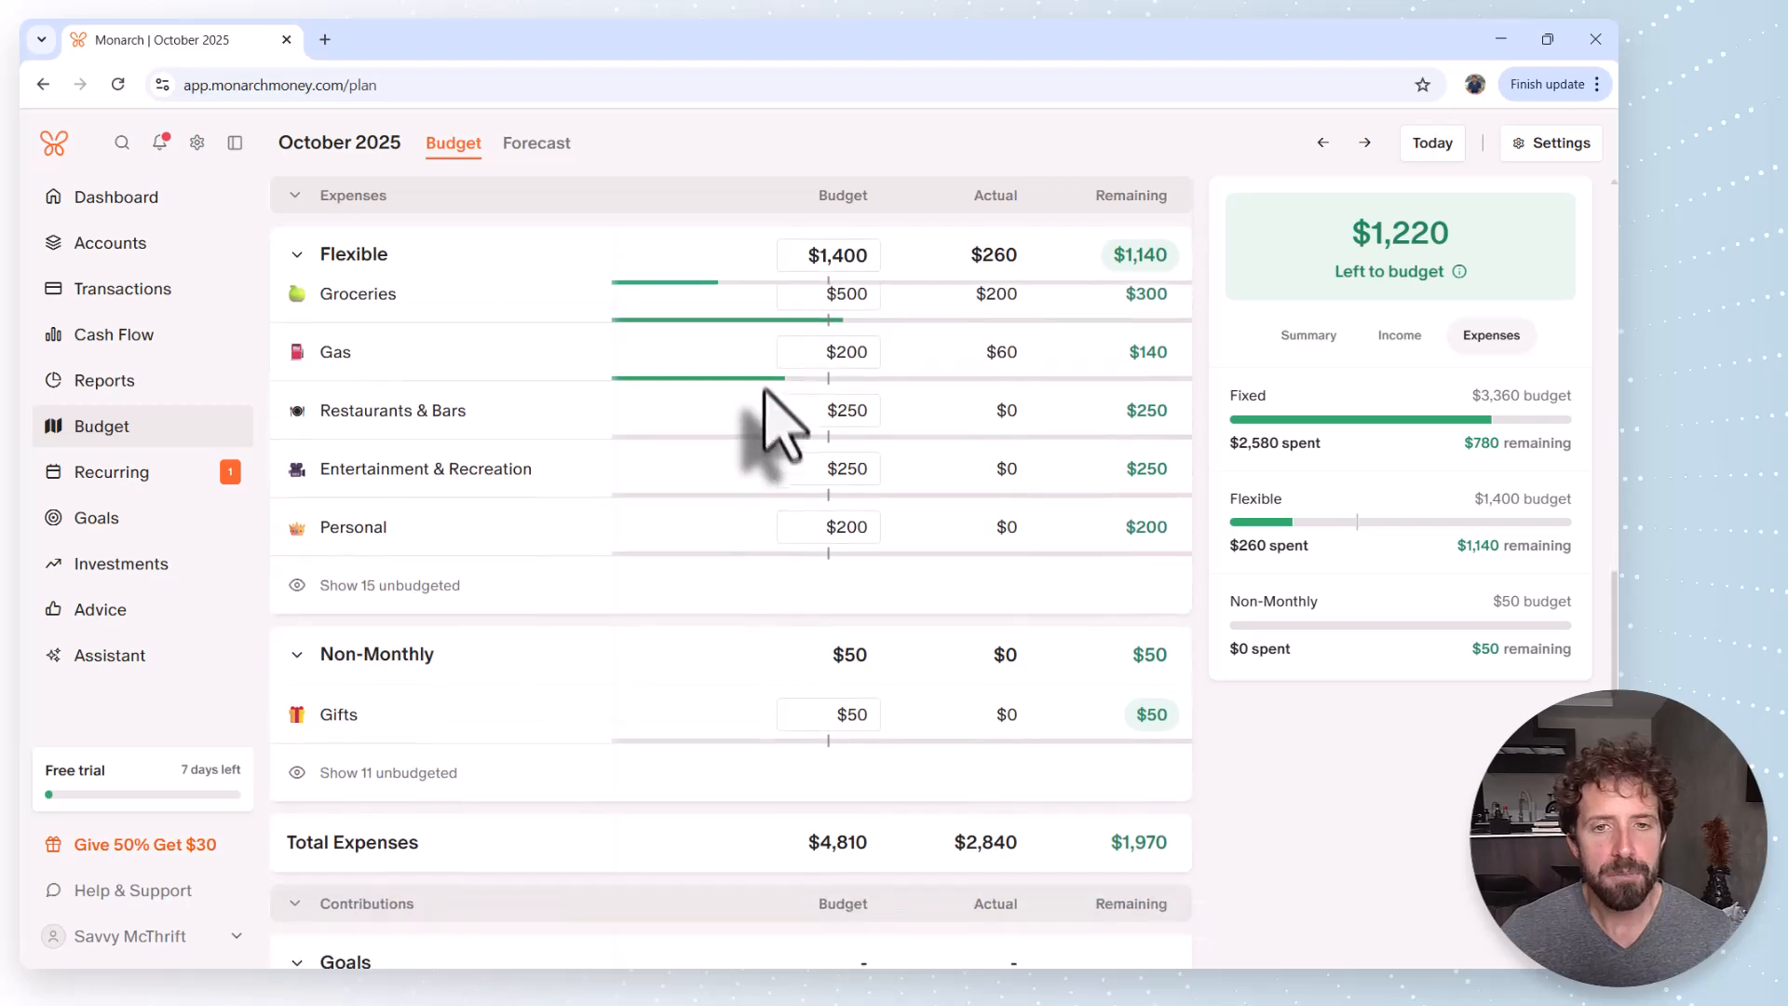
scroll(764, 392, down, 1)
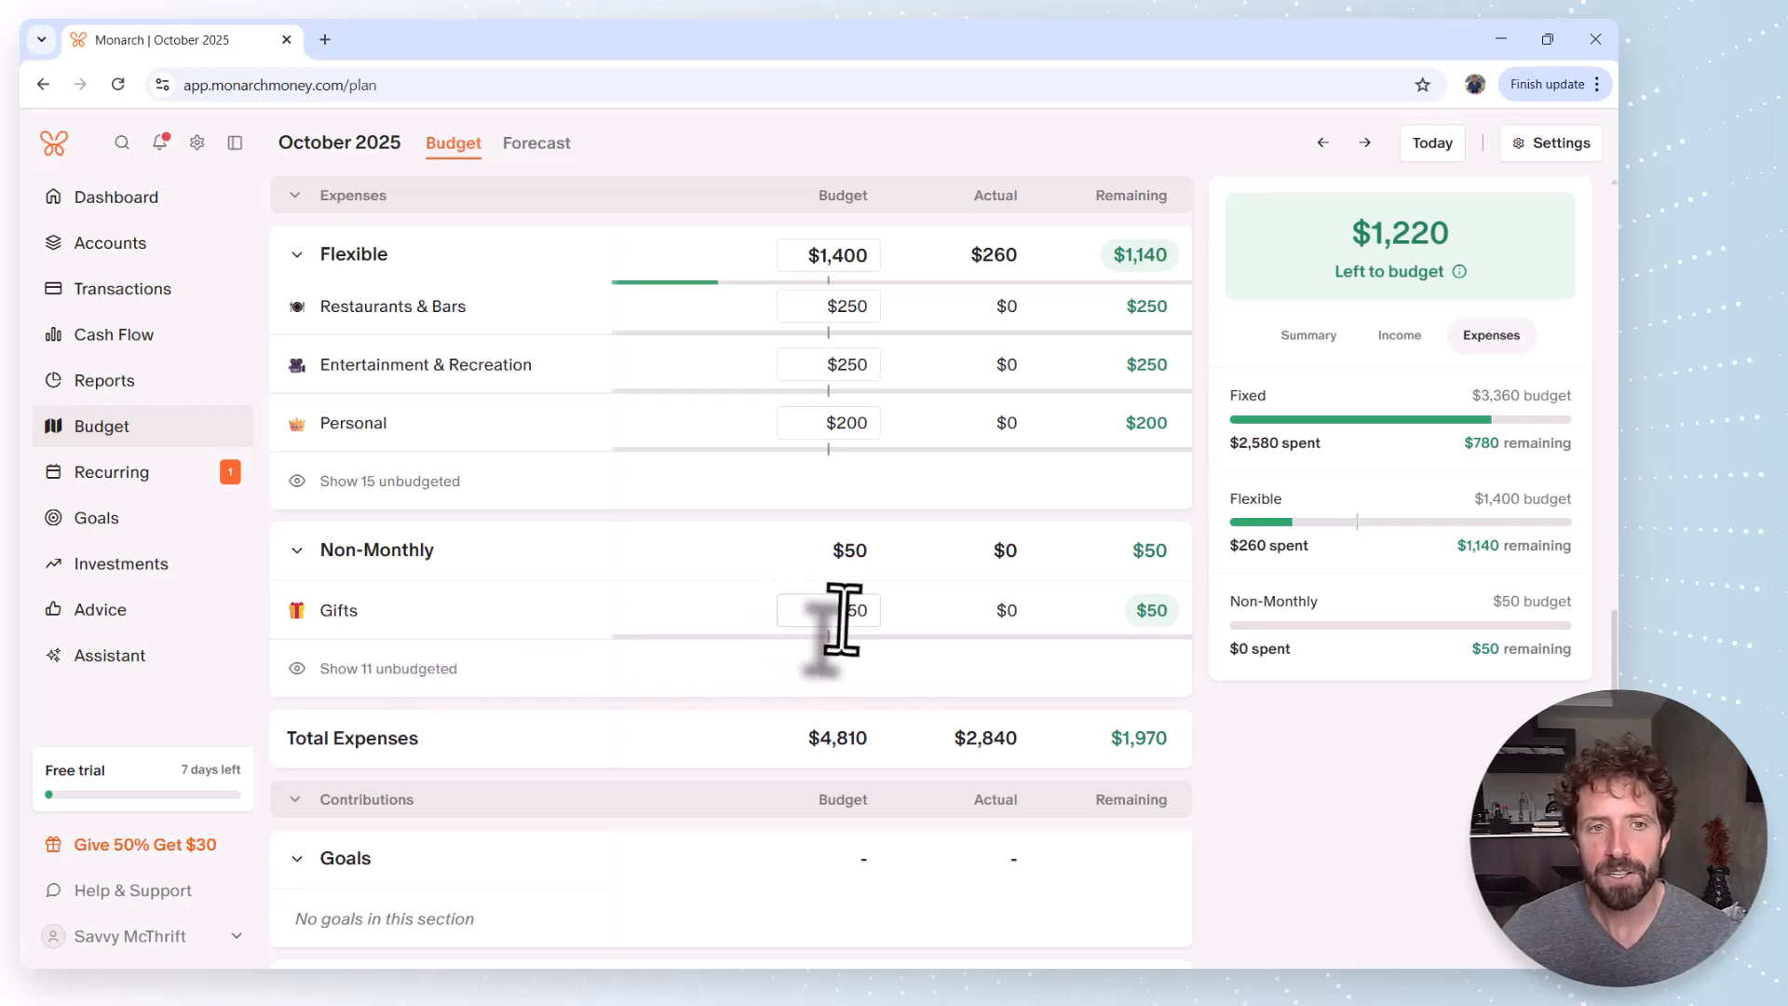
mouse_move(578, 617)
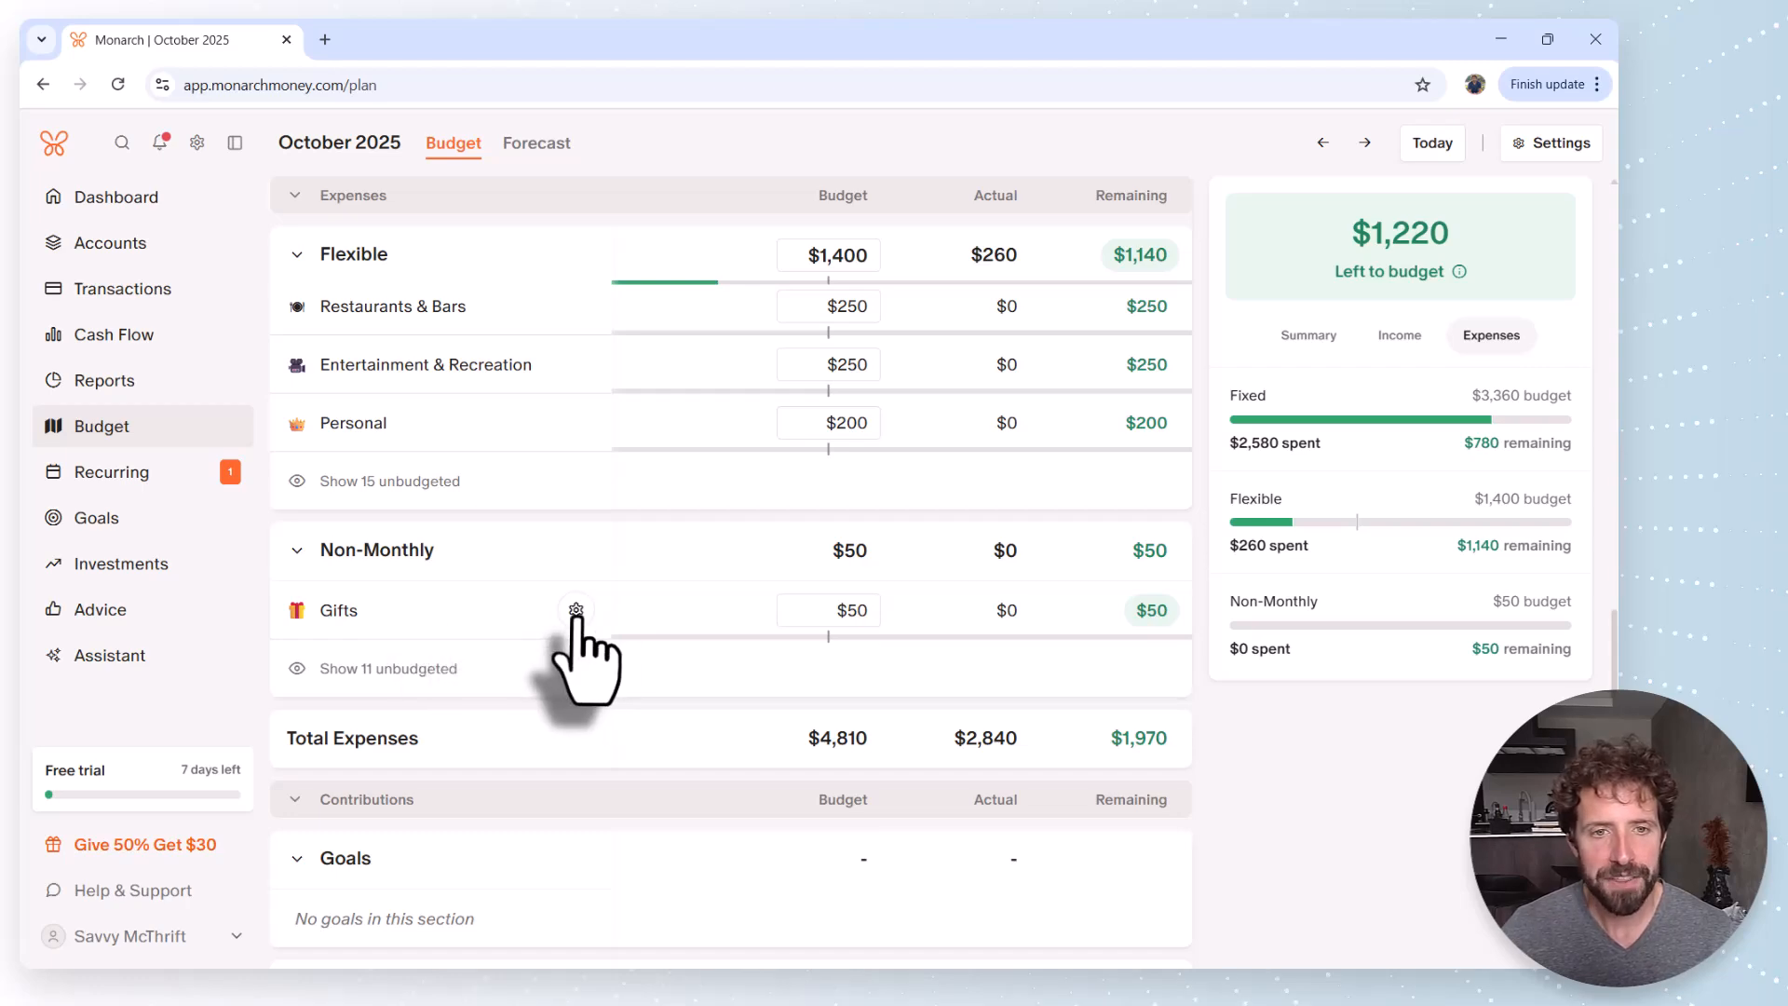
click(576, 610)
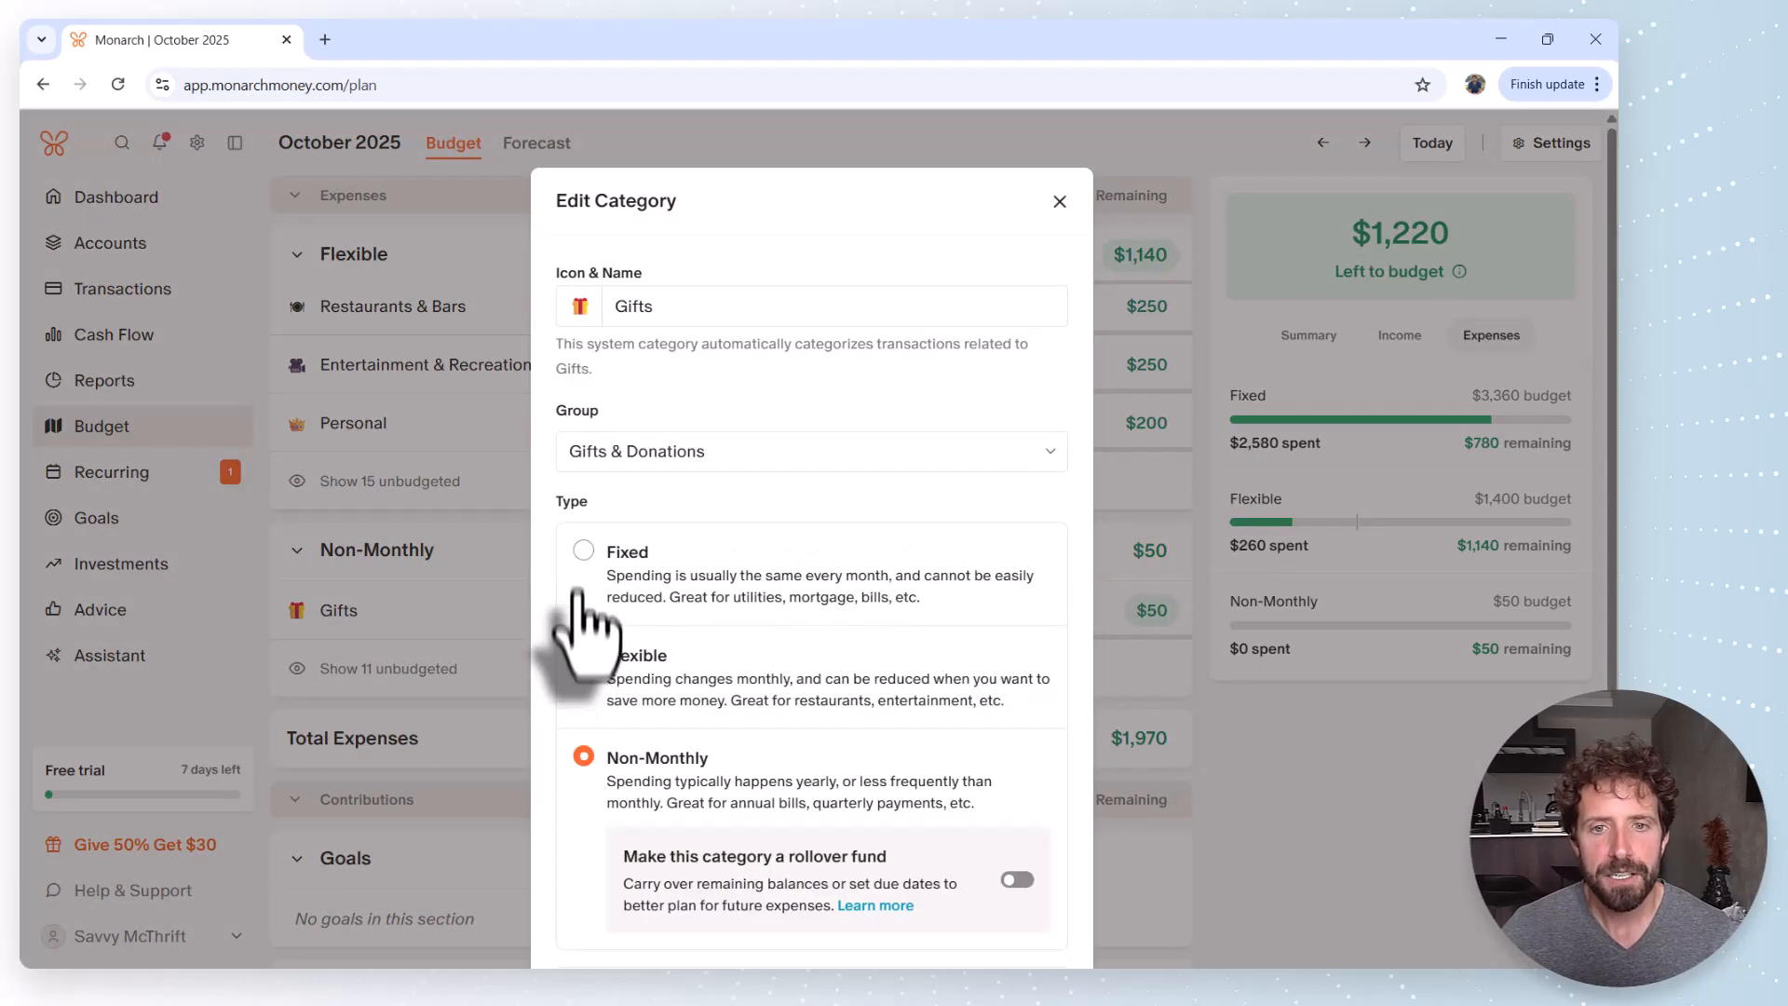
scroll(635, 424, down, 3)
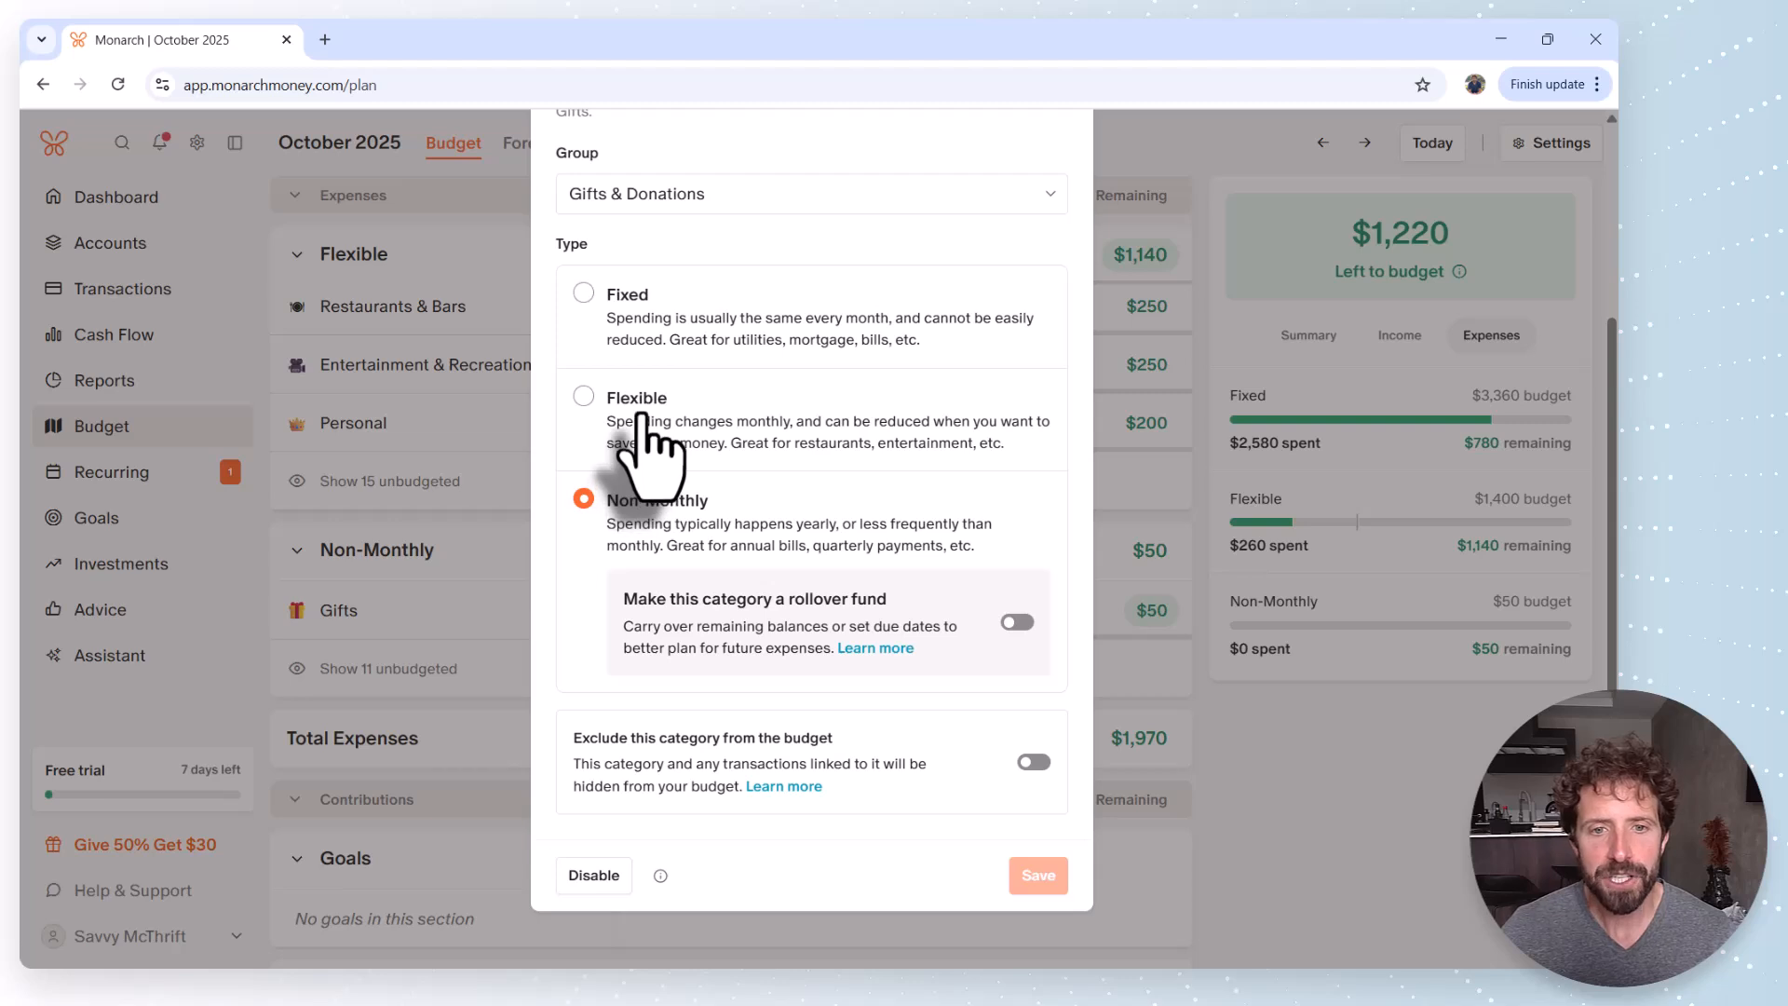
scroll(708, 475, up, 3)
scroll(787, 531, down, 3)
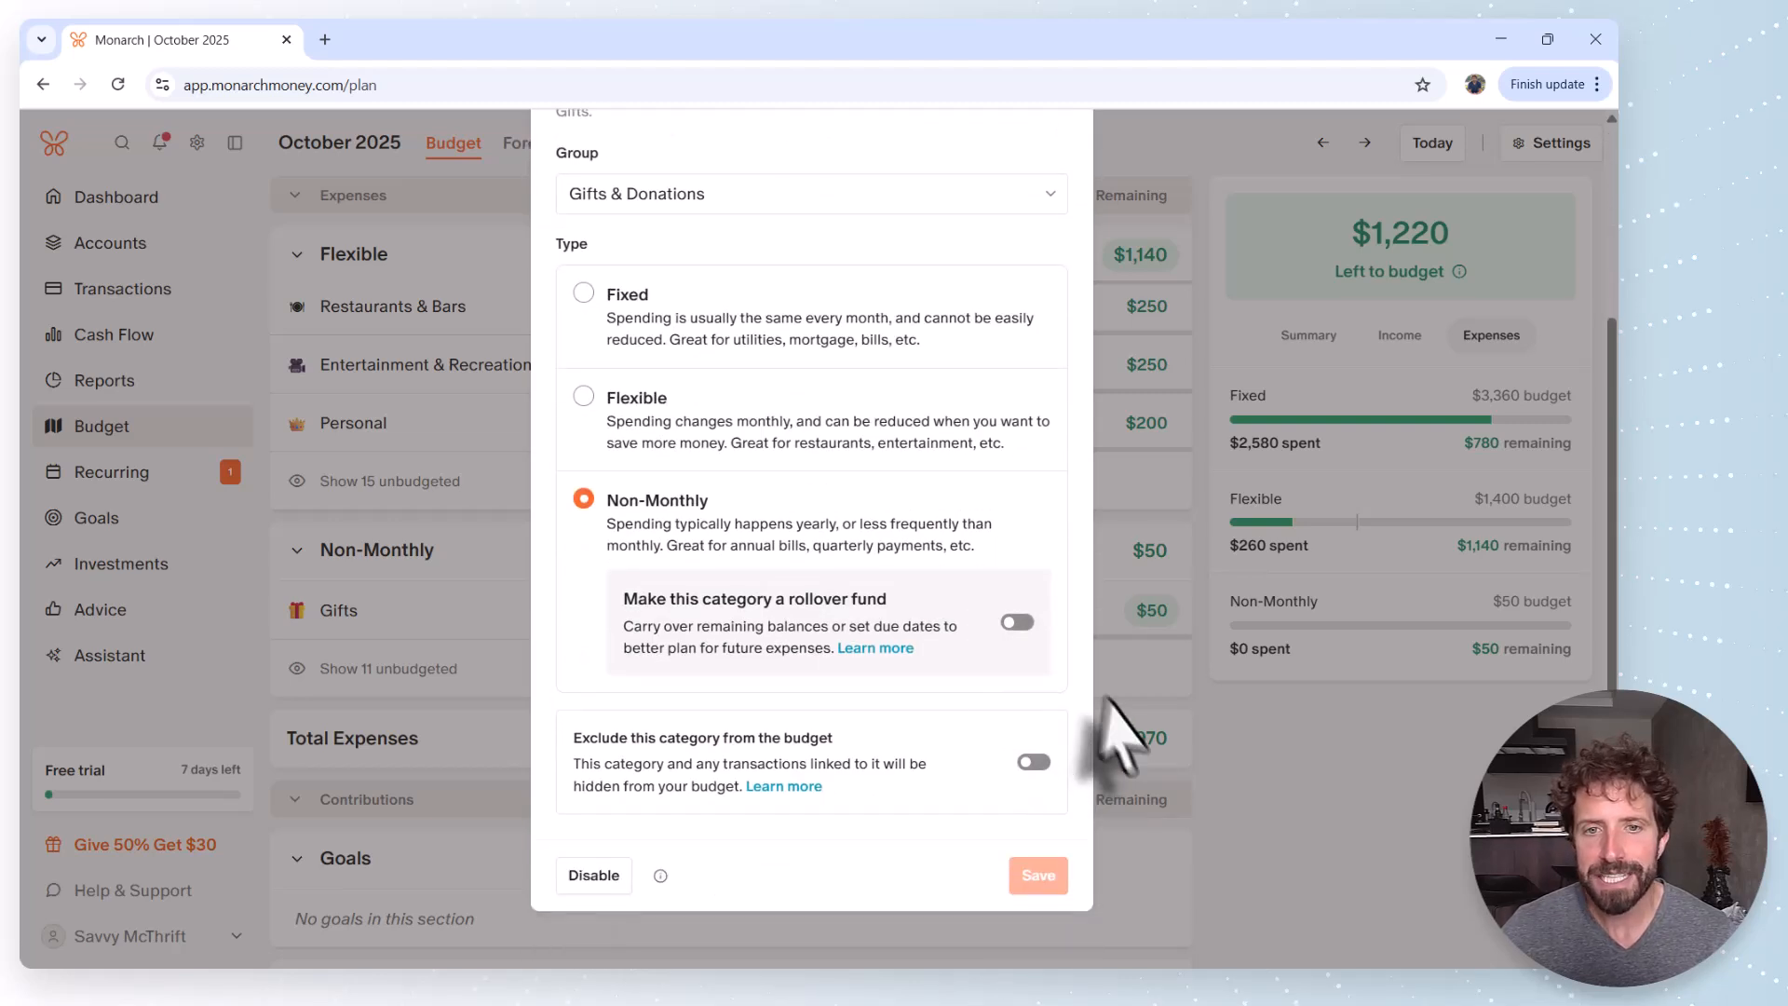
Try making the Gifts category a rollover fund, examine its starting balance and target amount, and close the settings without saving
click(1017, 622)
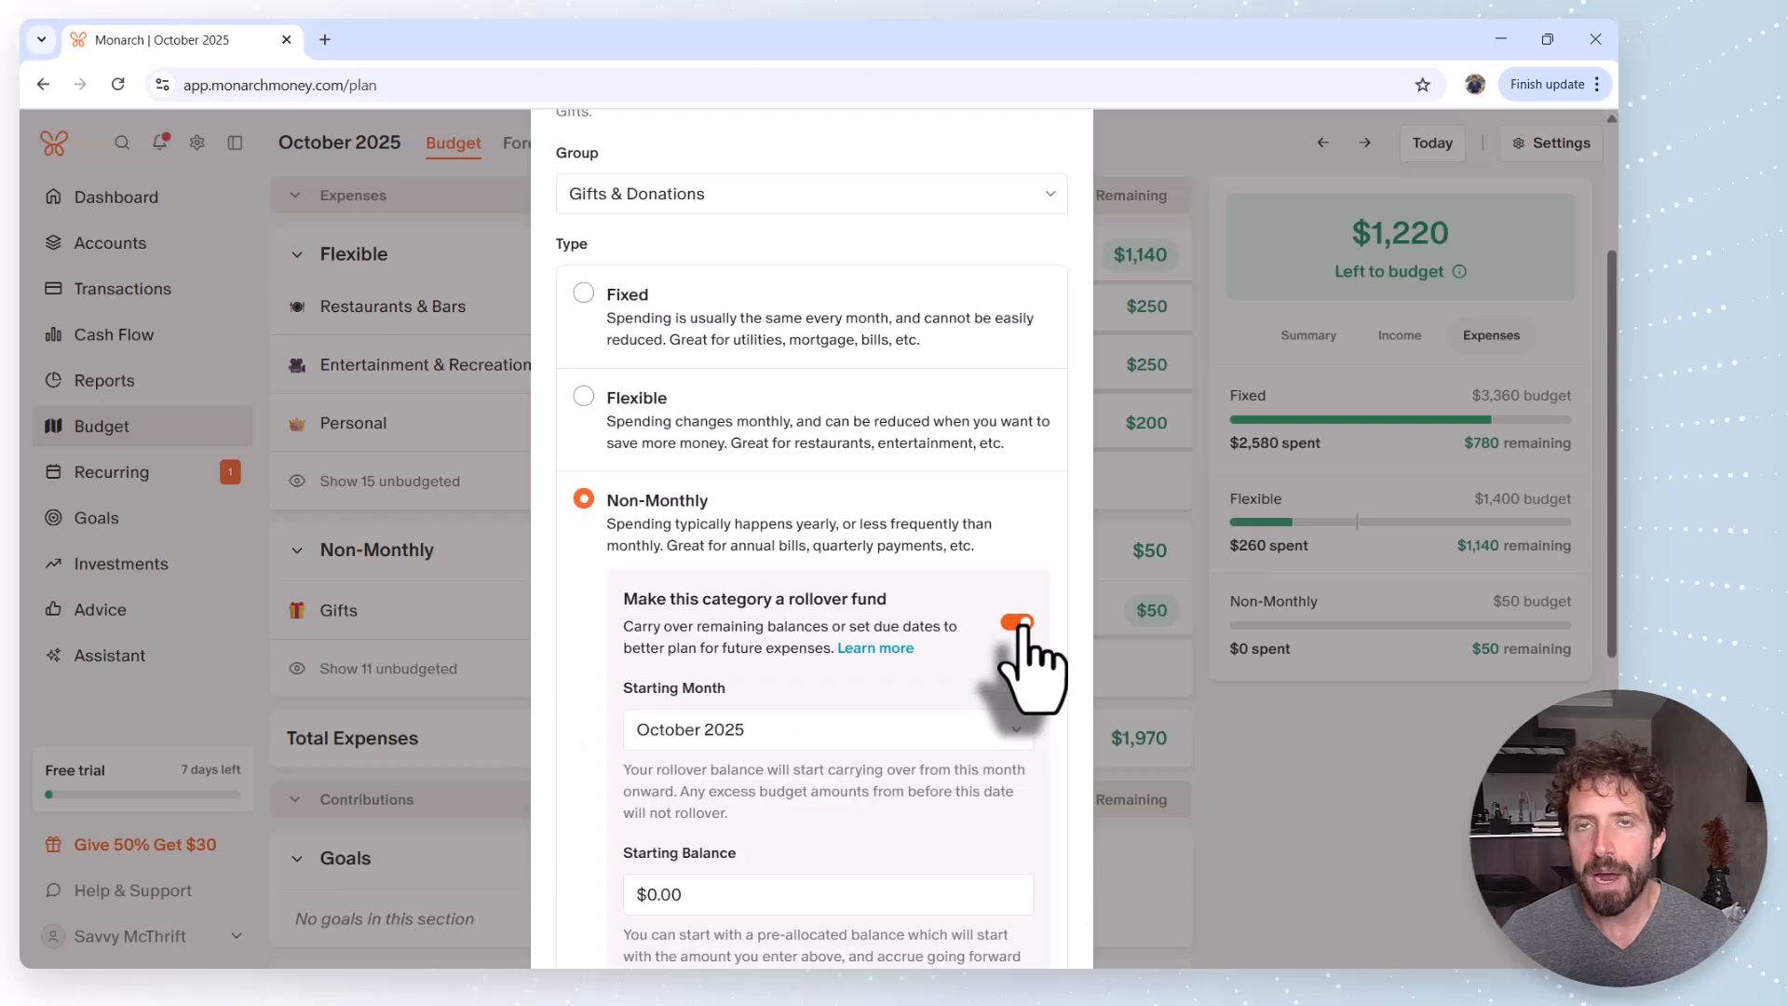
scroll(1009, 659, down, 2)
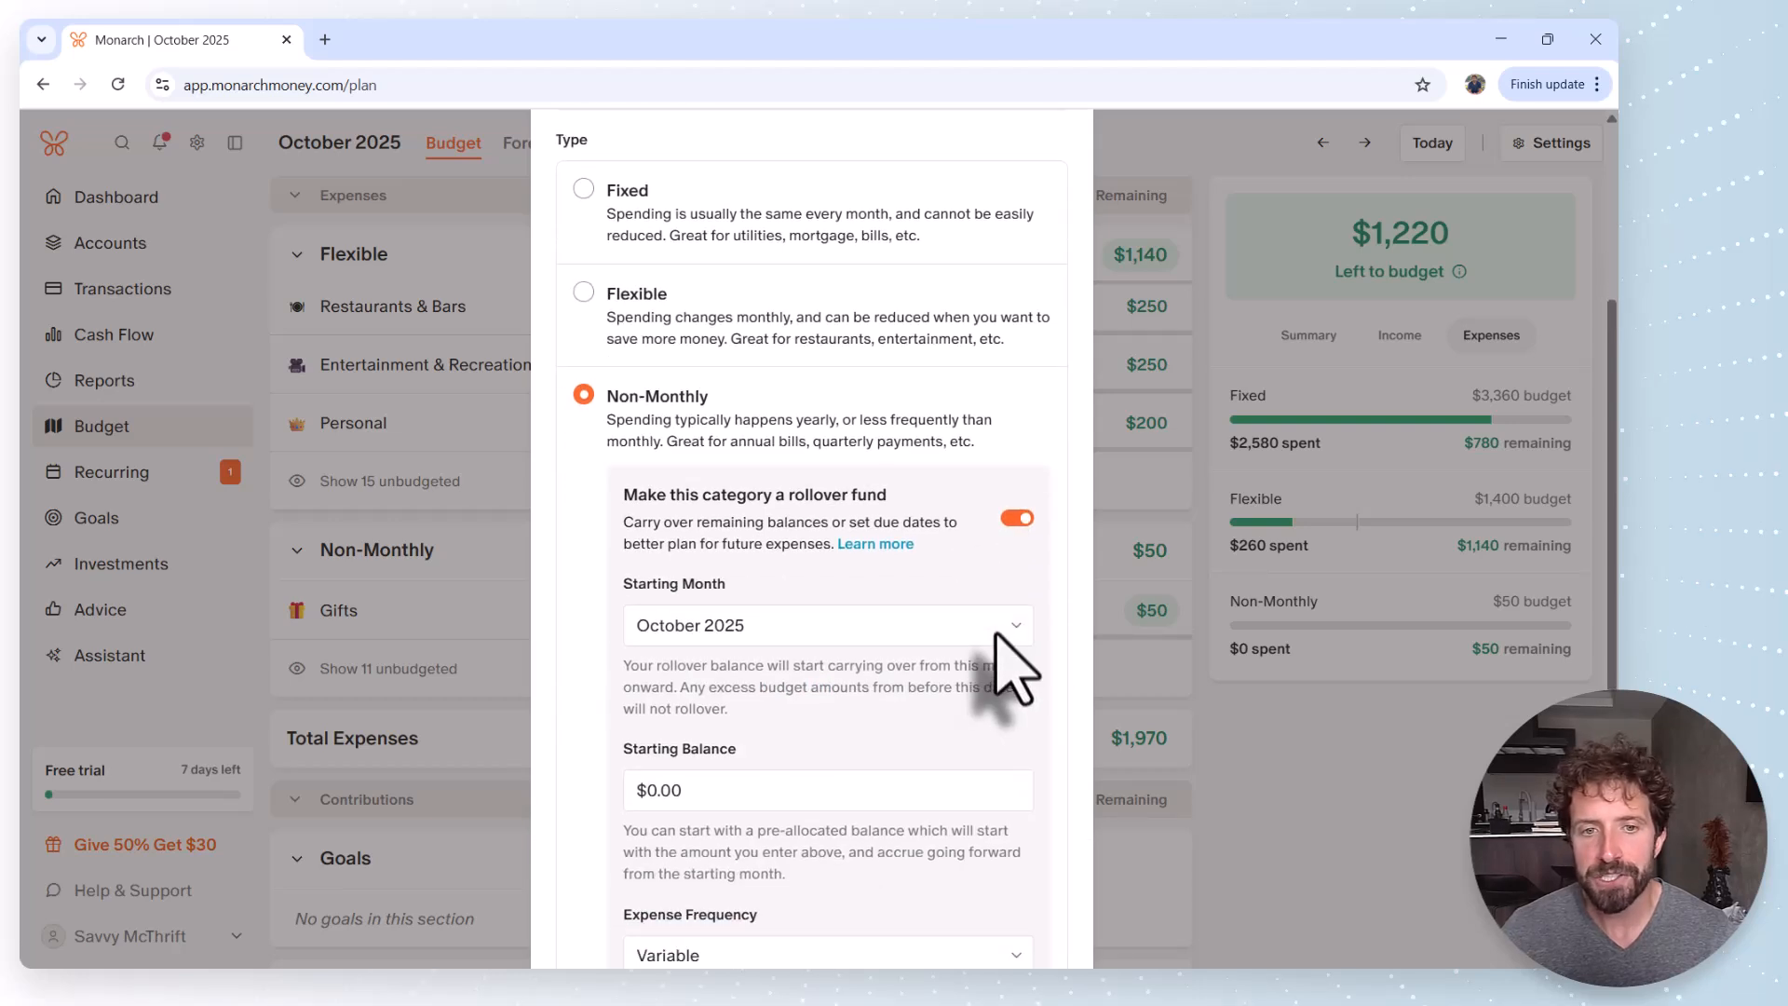
scroll(993, 629, down, 1)
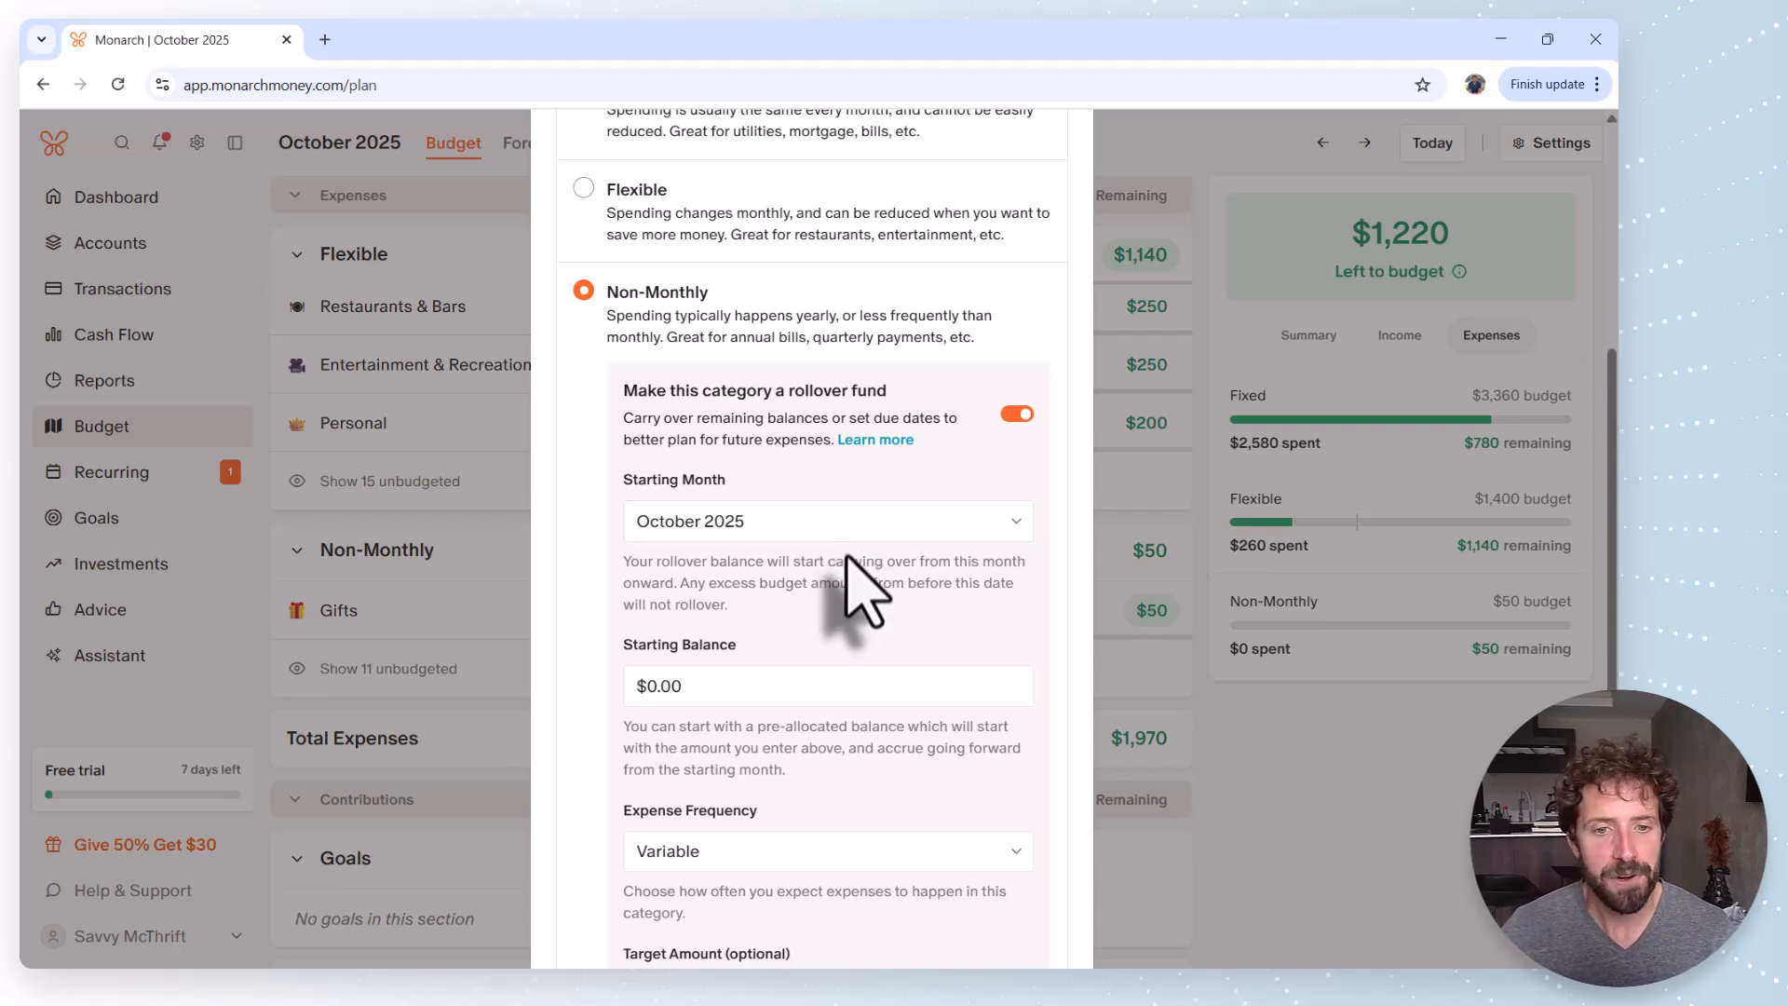
scroll(852, 579, down, 2)
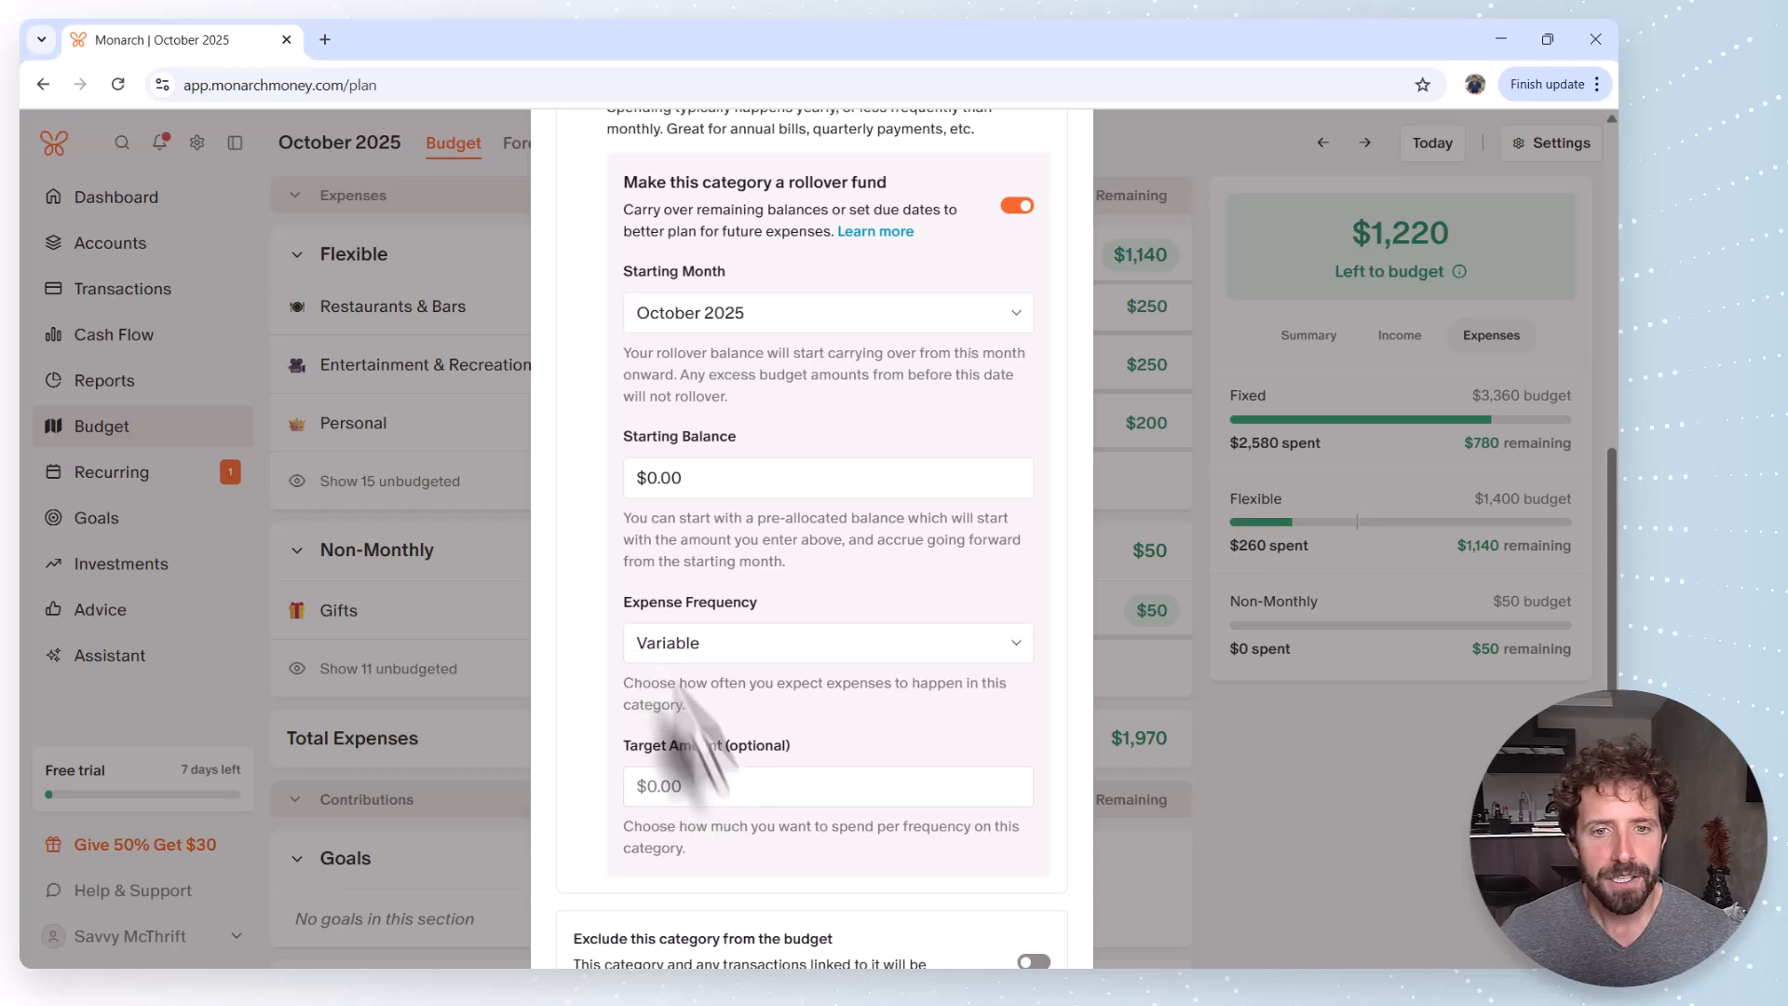
click(706, 480)
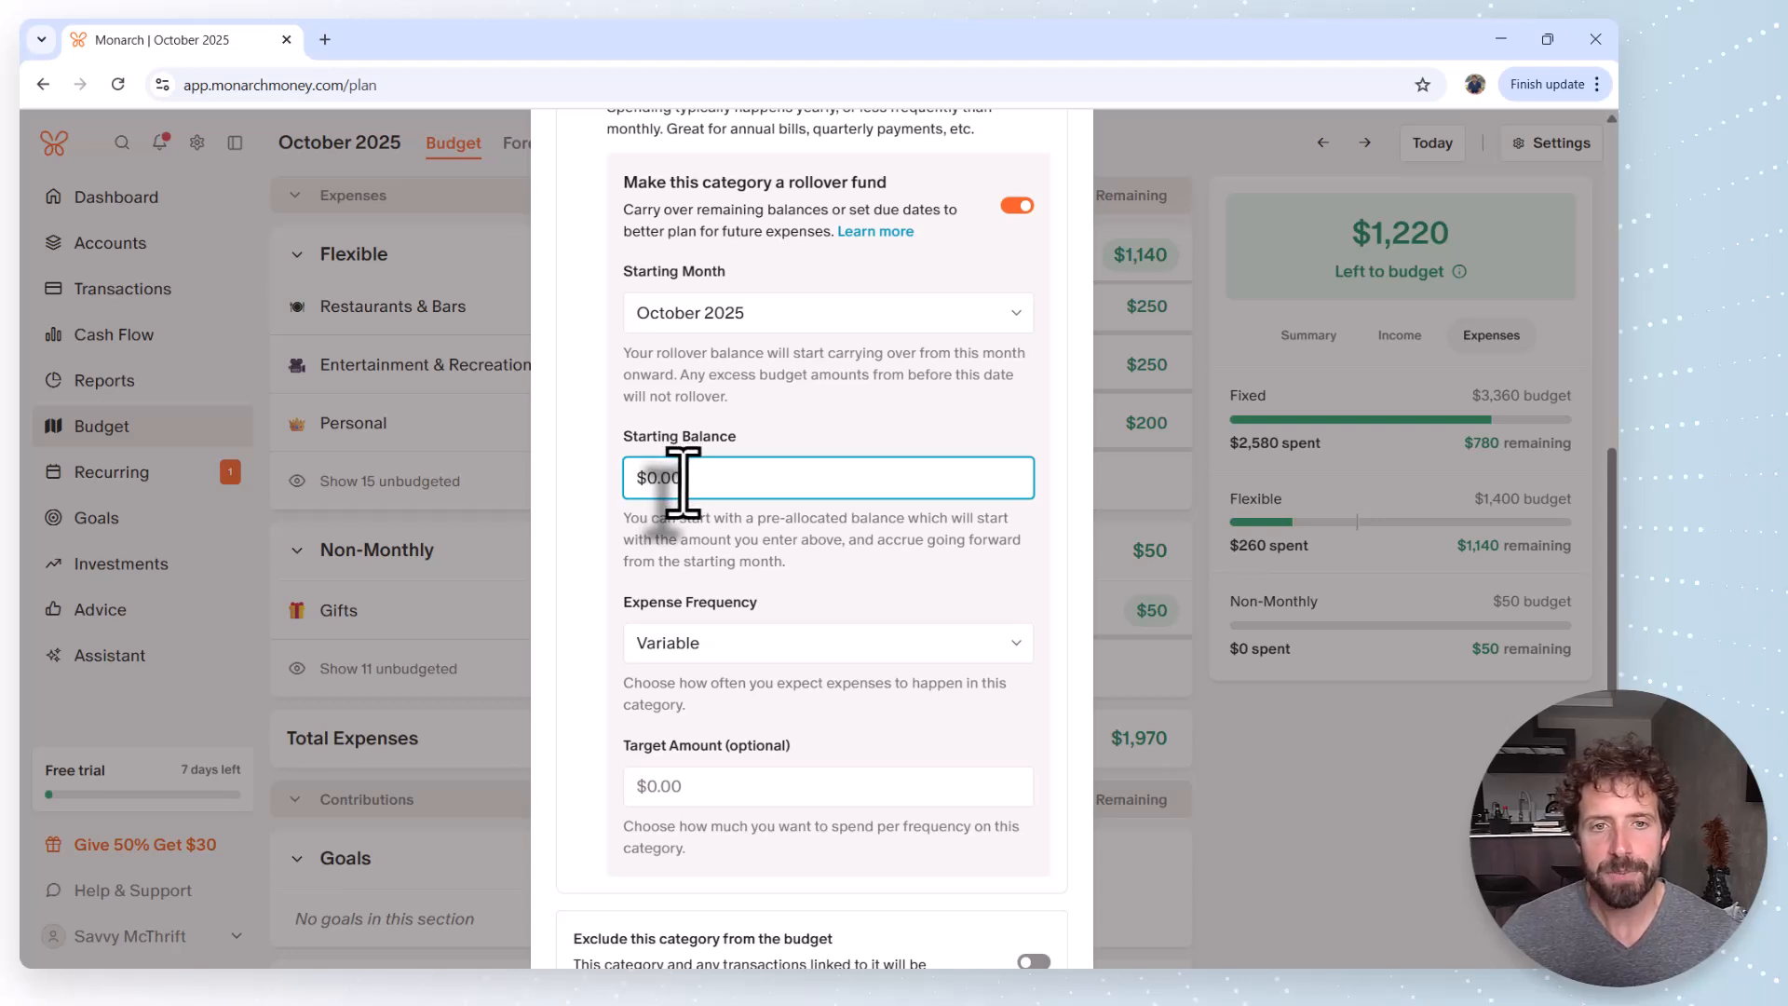
drag(682, 481, 668, 485)
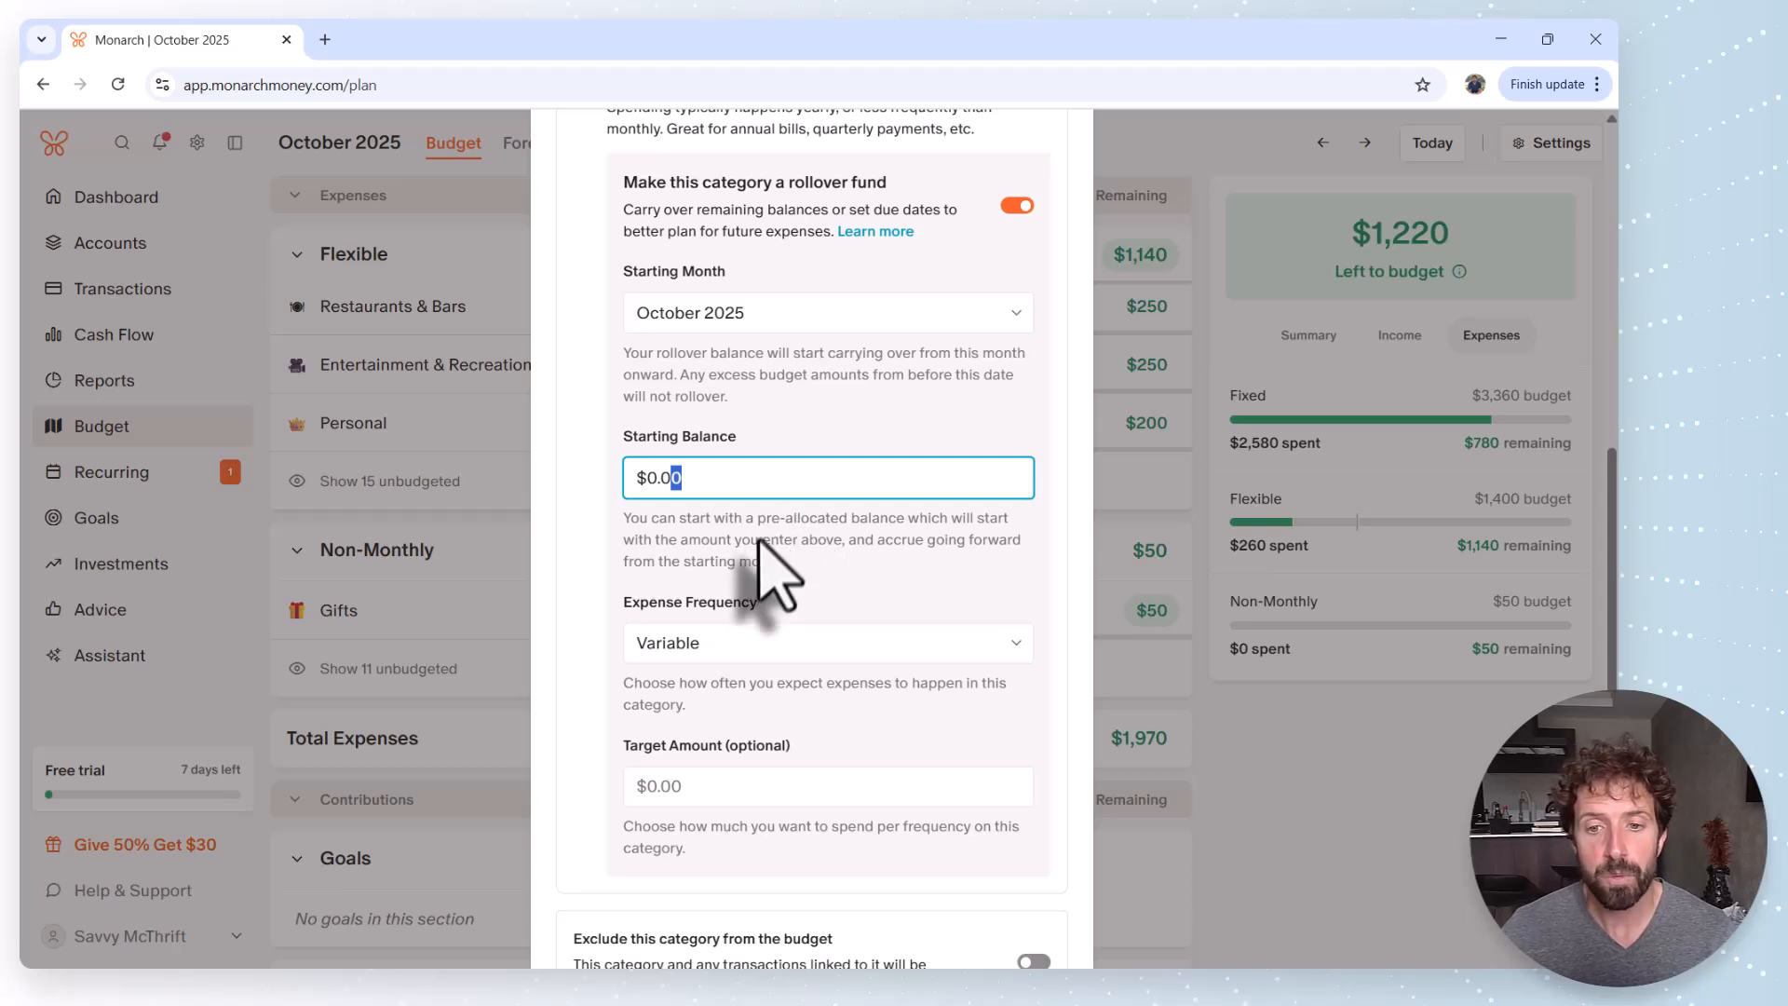
click(703, 787)
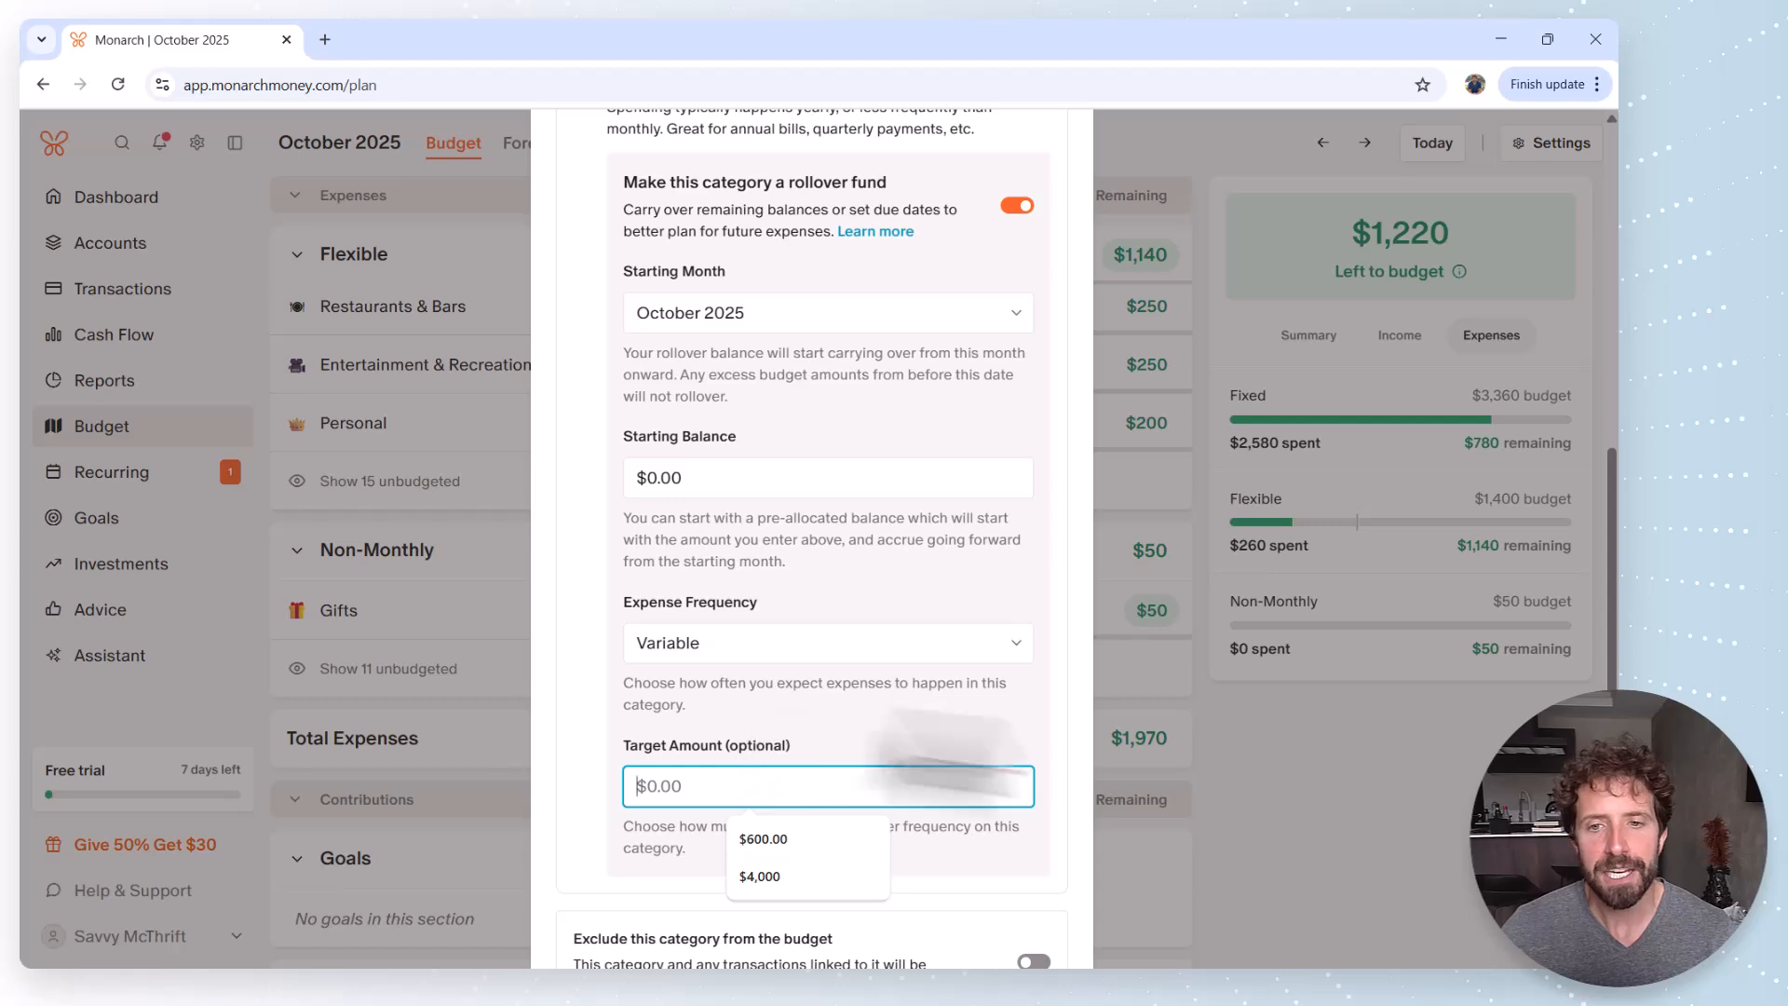
click(1353, 768)
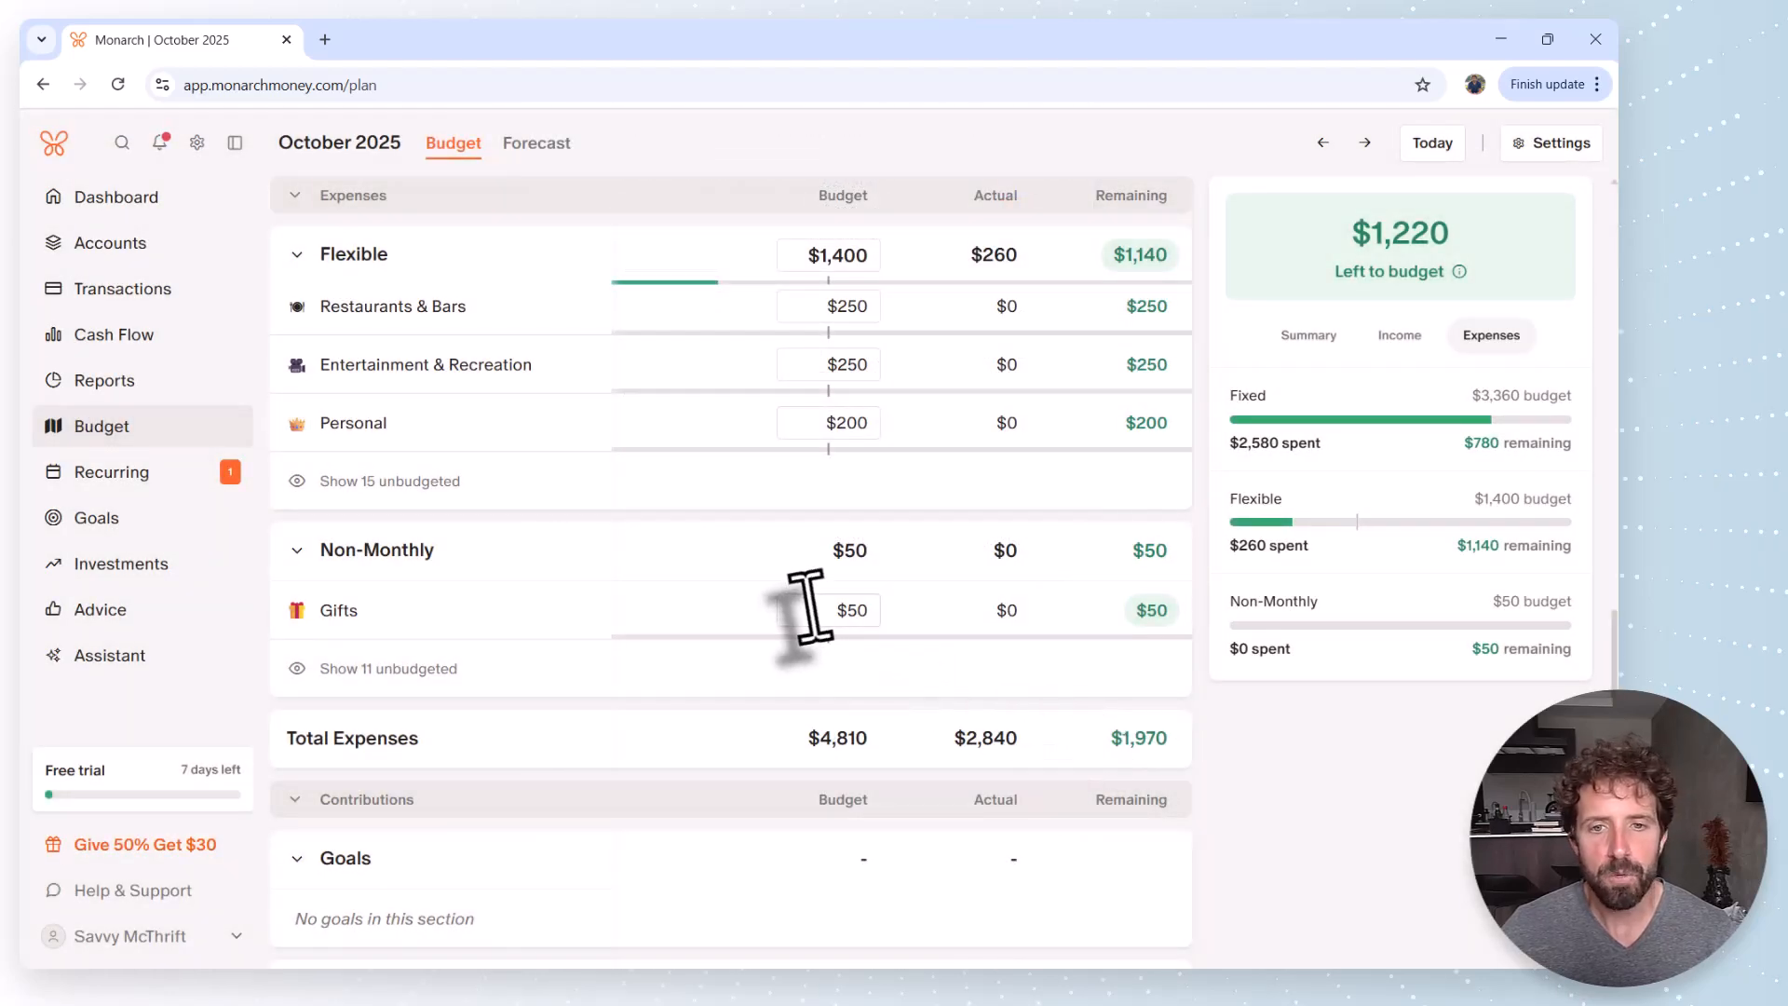
Examine the October budget from total income through the expense groups down to the amount left to budget
scroll(802, 607, down, 1)
scroll(815, 615, up, 2)
scroll(826, 549, down, 3)
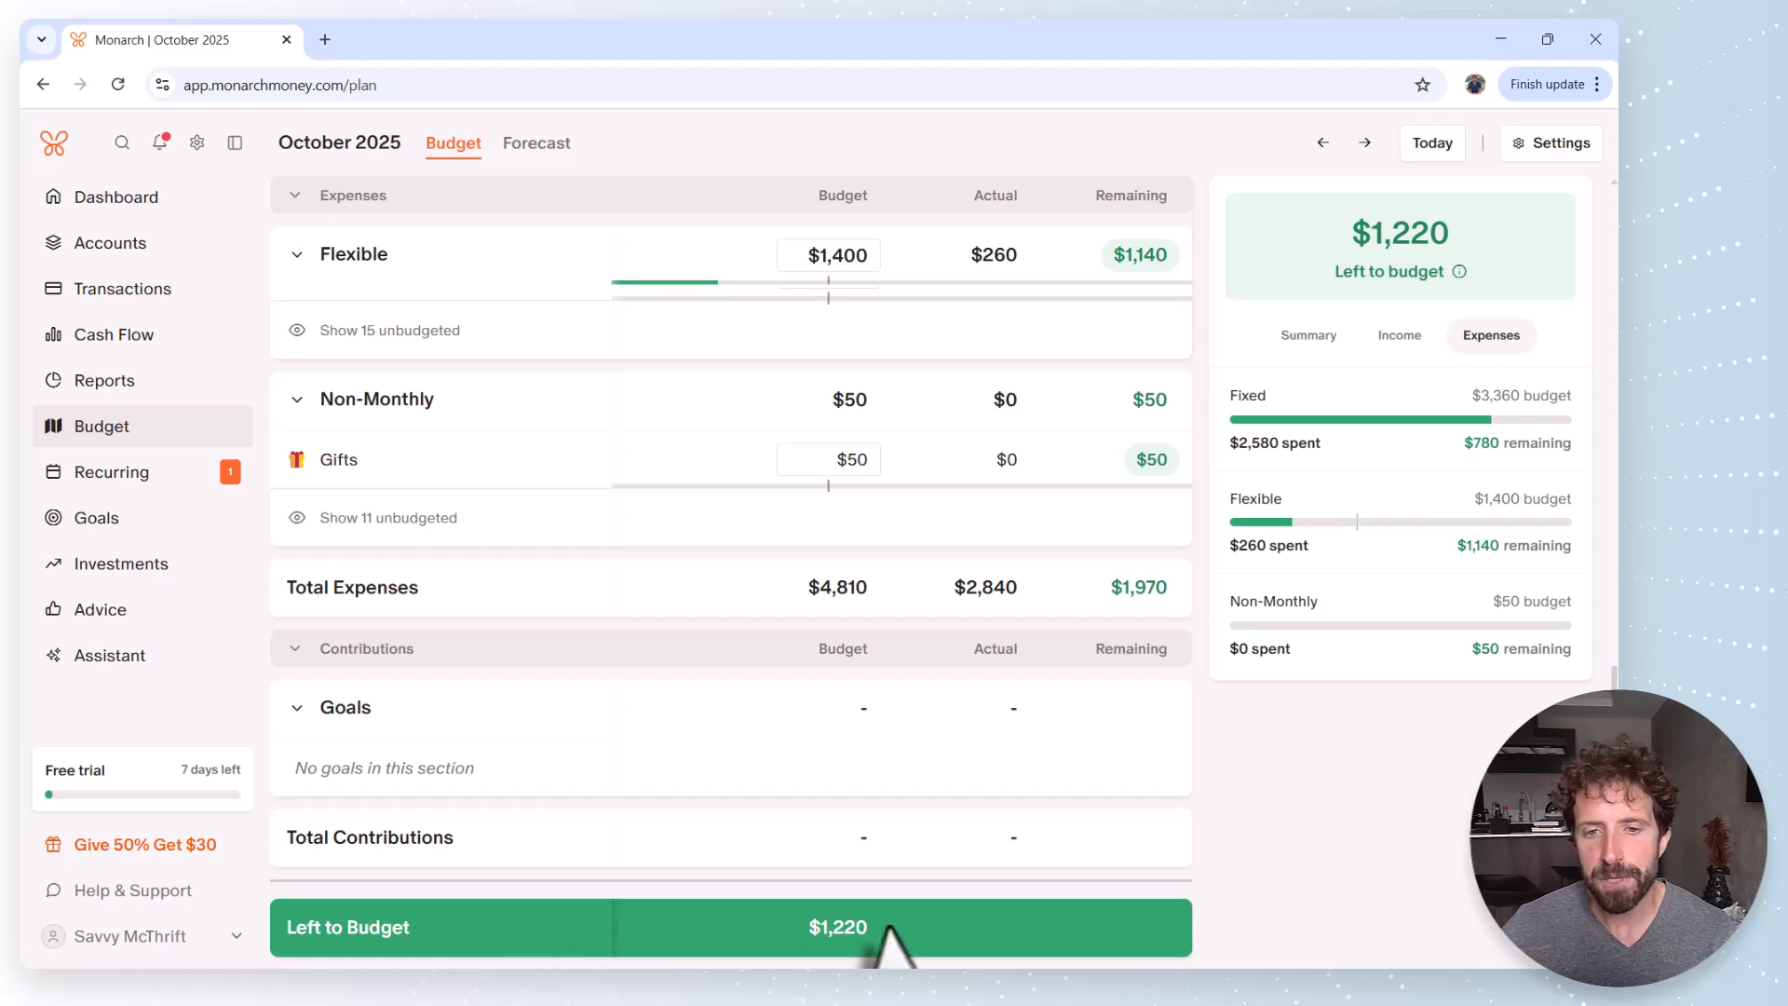
scroll(838, 838, up, 15)
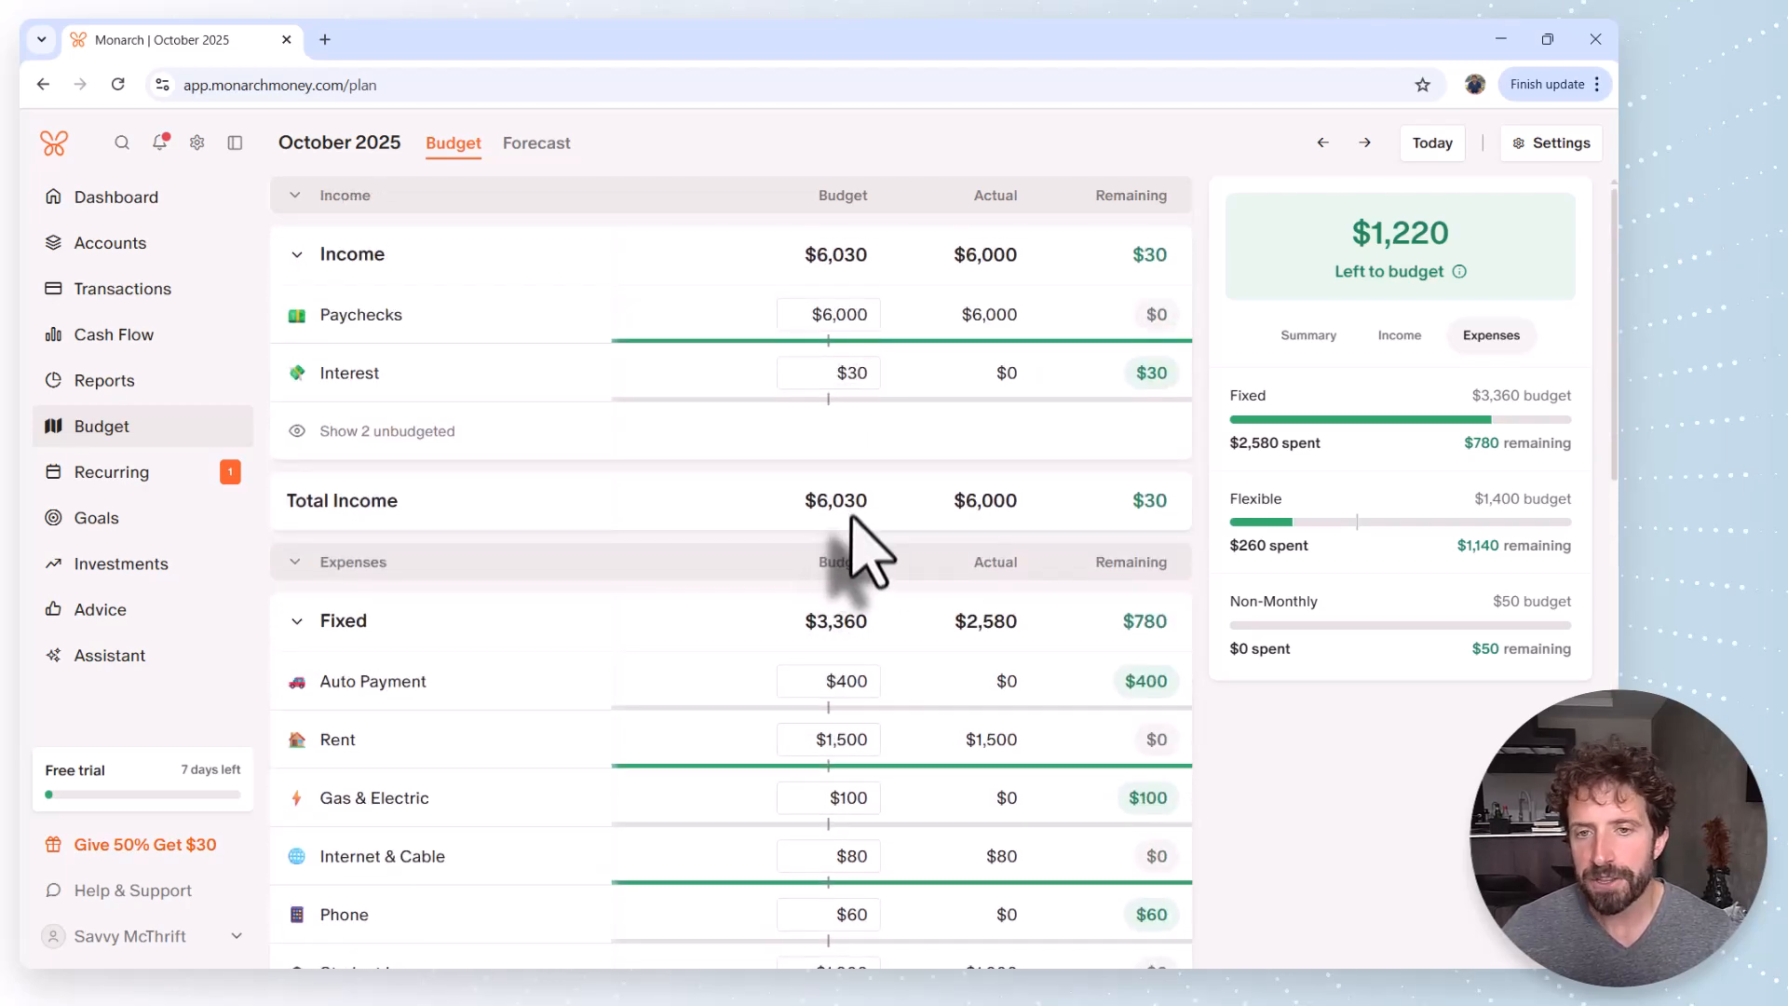
scroll(829, 550, down, 10)
scroll(829, 643, up, 5)
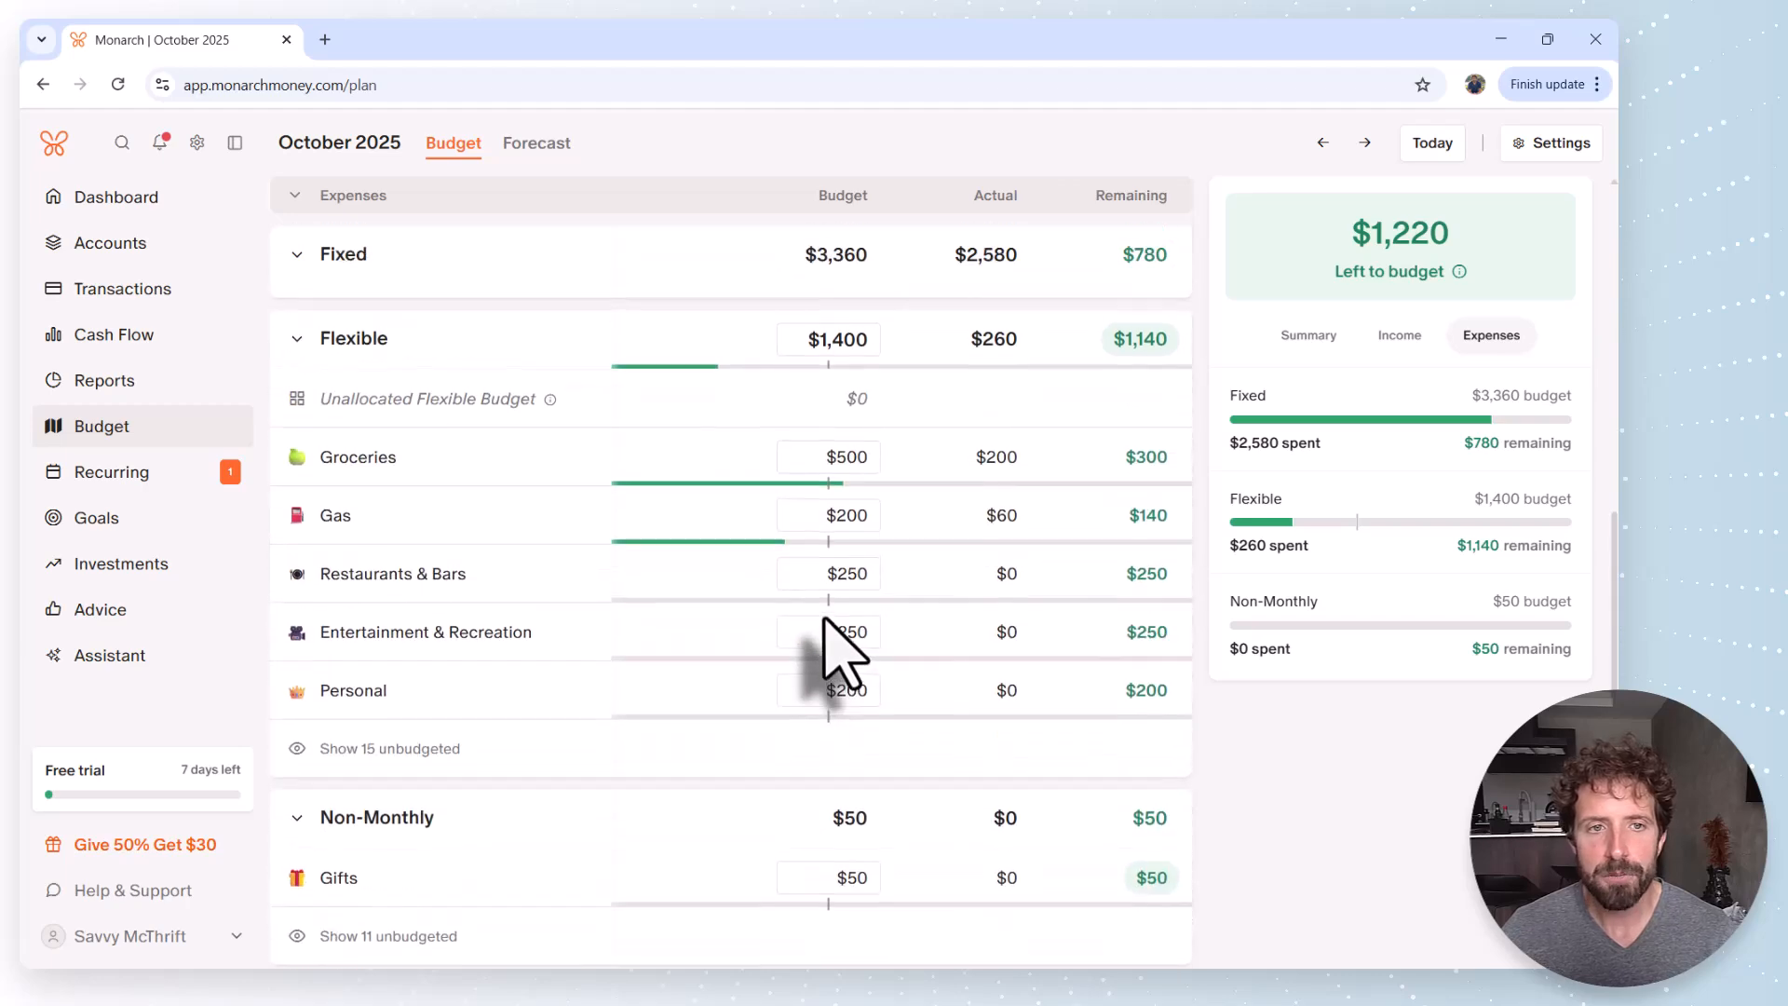
scroll(820, 596, down, 4)
scroll(801, 568, up, 3)
scroll(790, 540, up, 5)
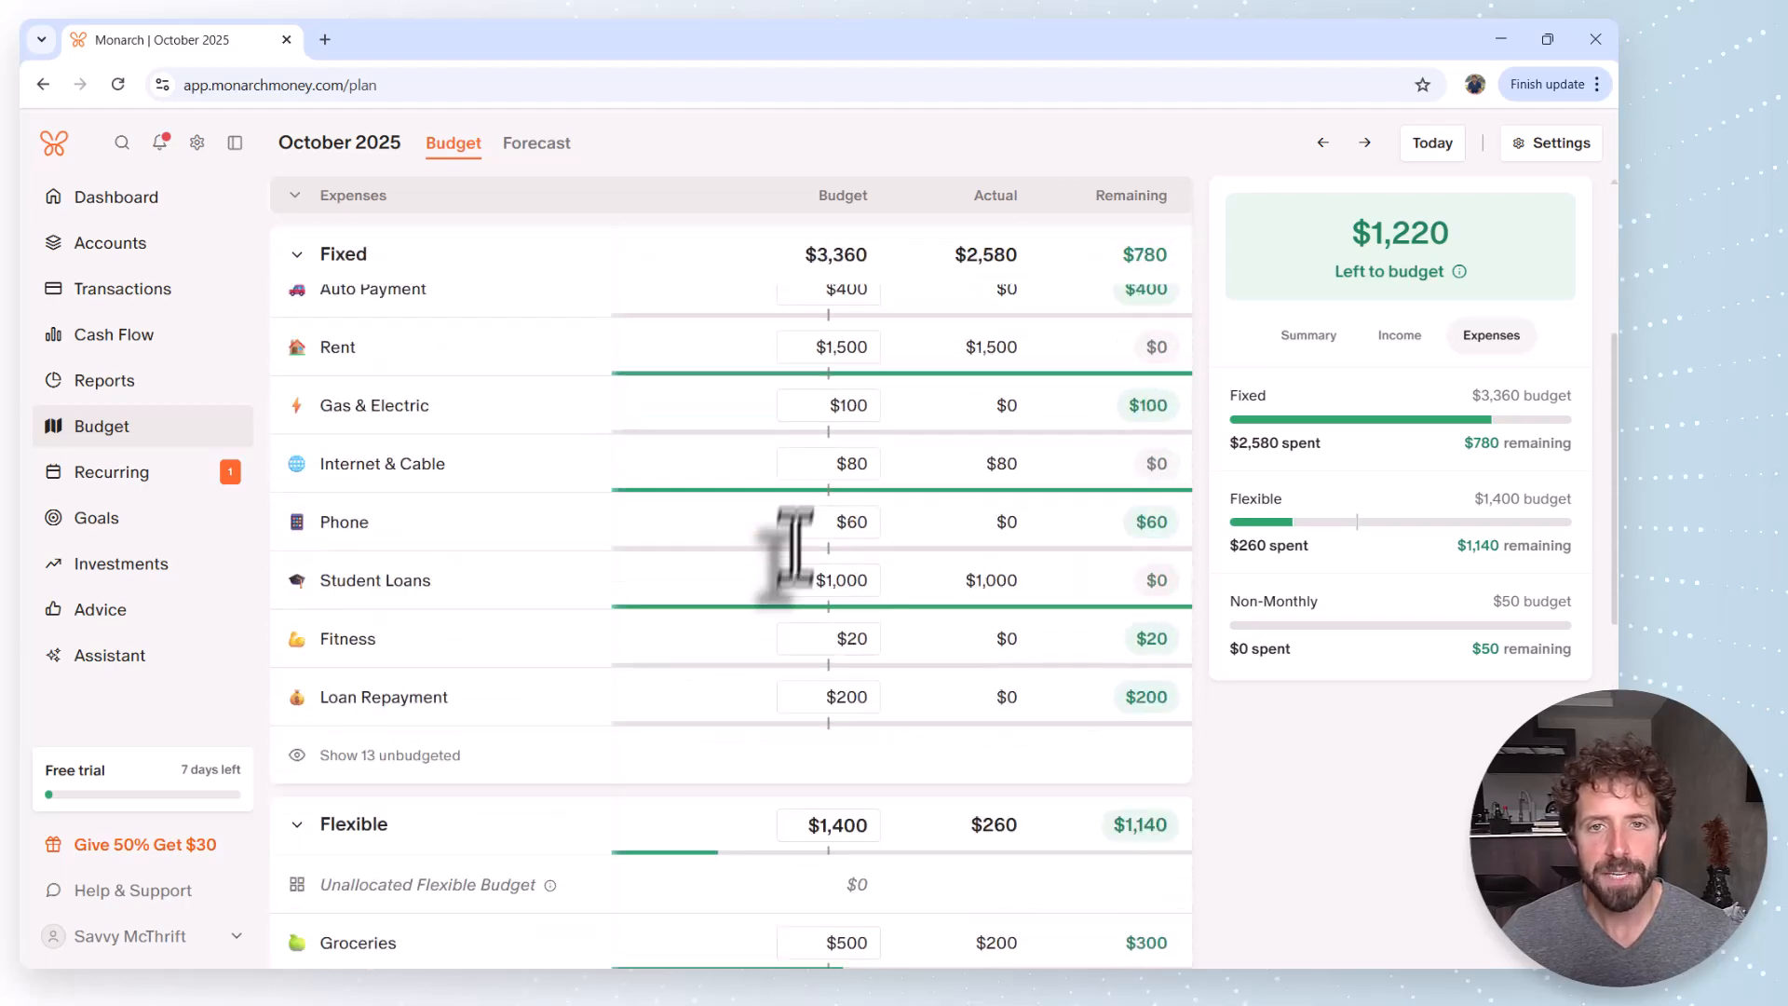
scroll(798, 512, down, 10)
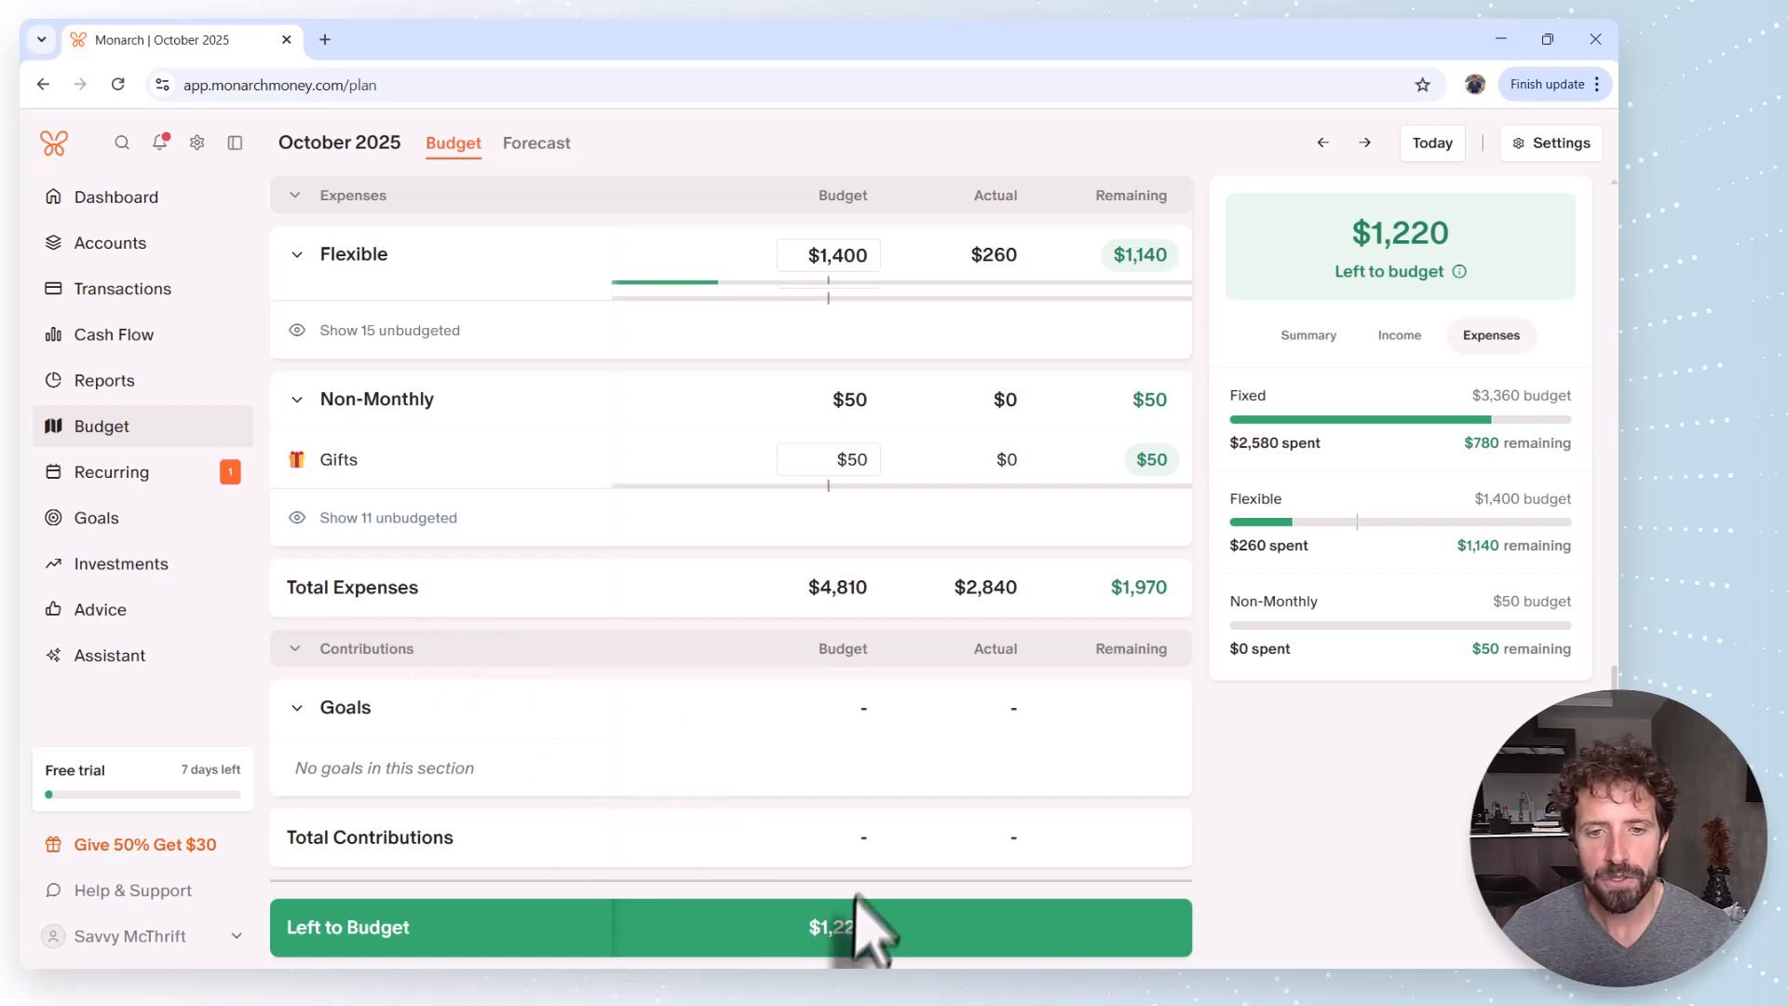
Show the unbudgeted categories in the Fixed expense group and look through them
scroll(730, 549, up, 5)
scroll(716, 547, up, 1)
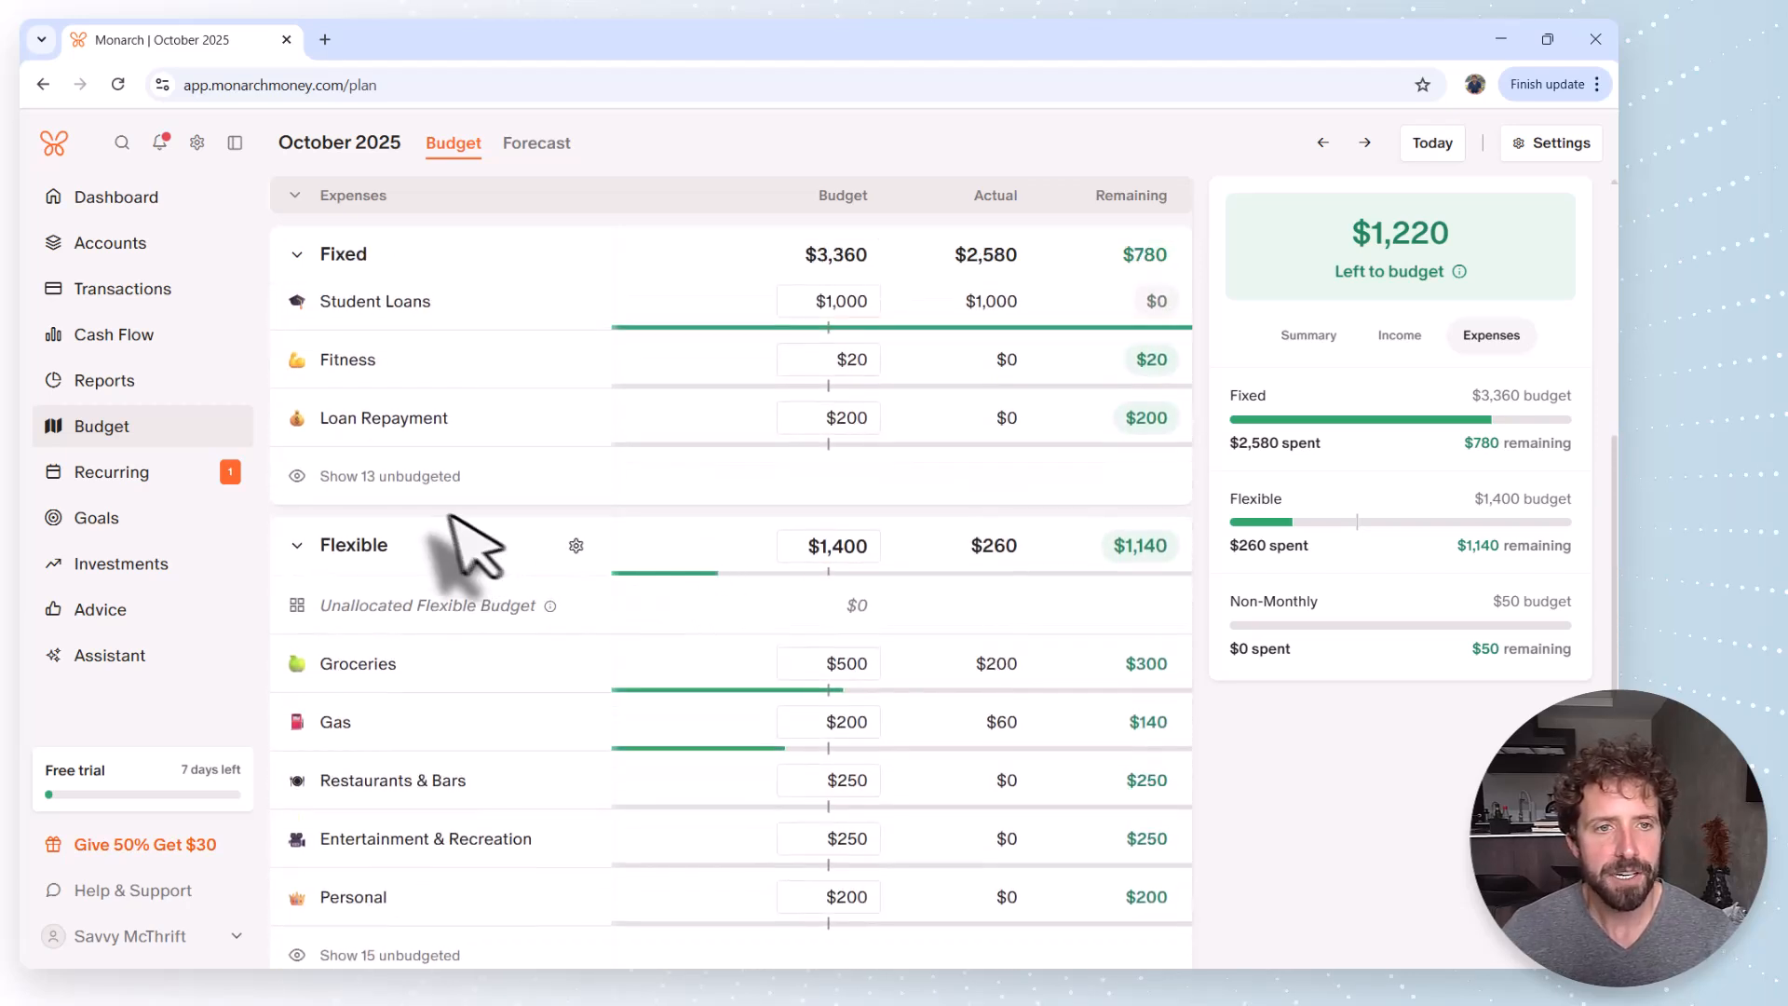
click(400, 478)
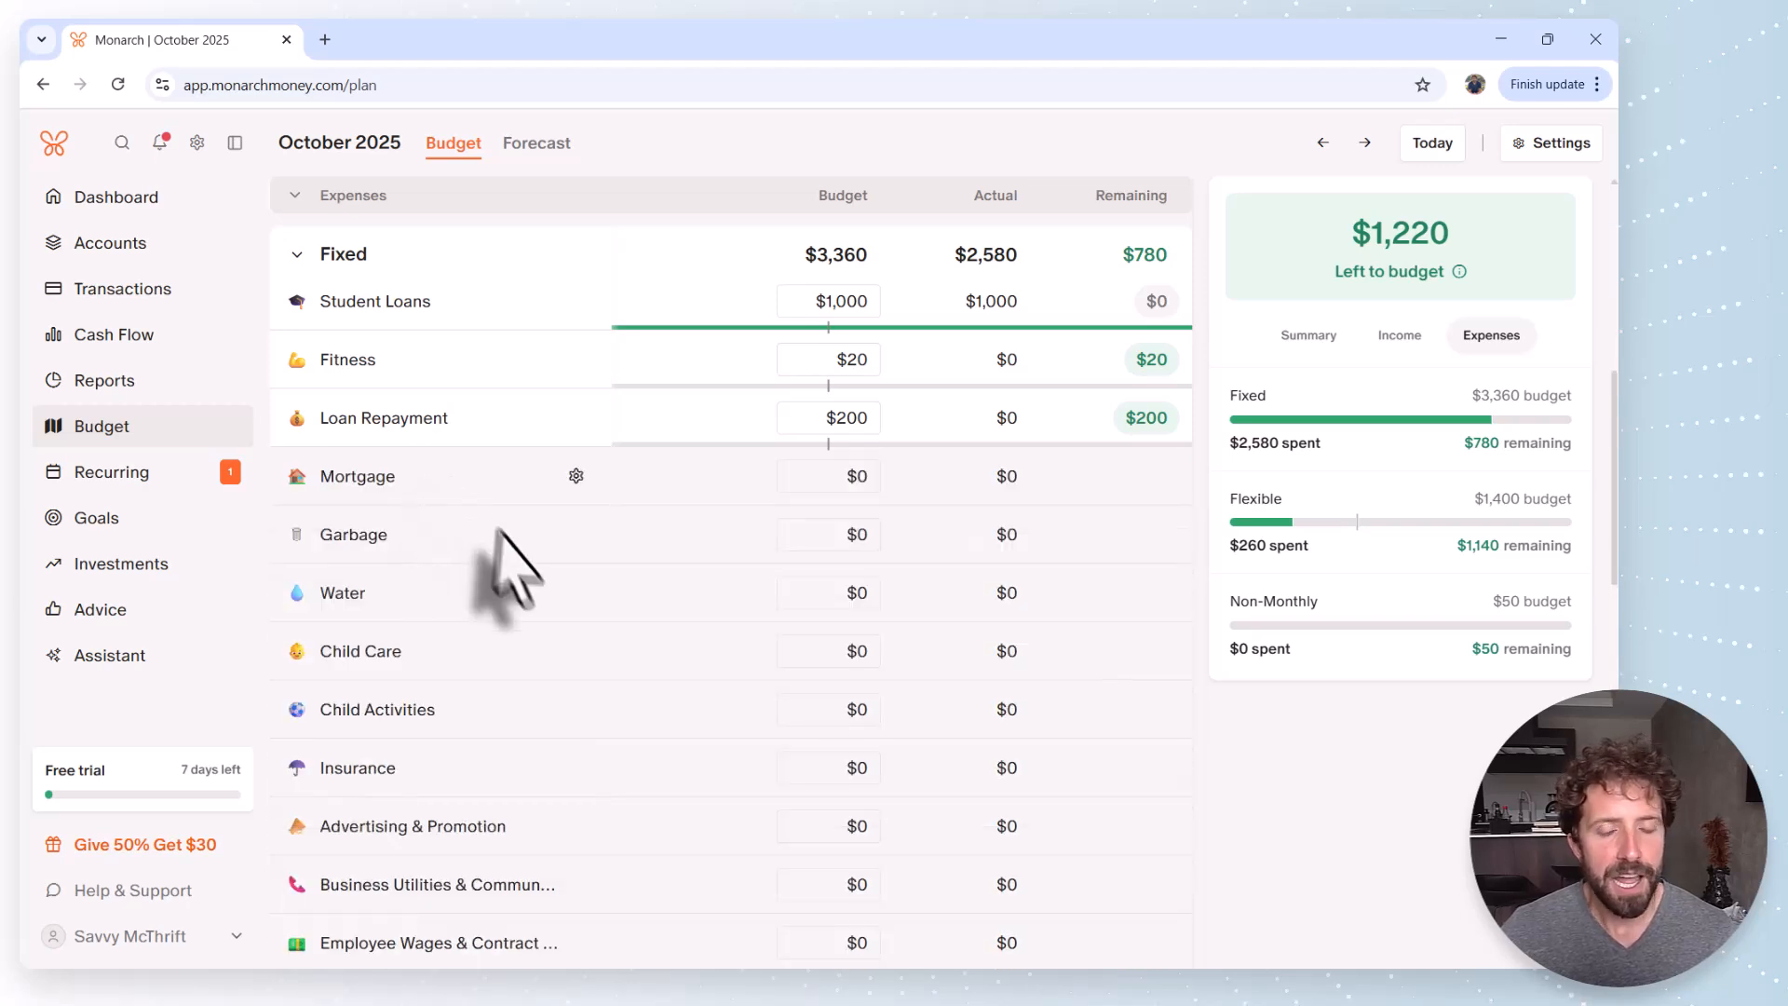
scroll(745, 587, down, 1)
scroll(761, 610, up, 1)
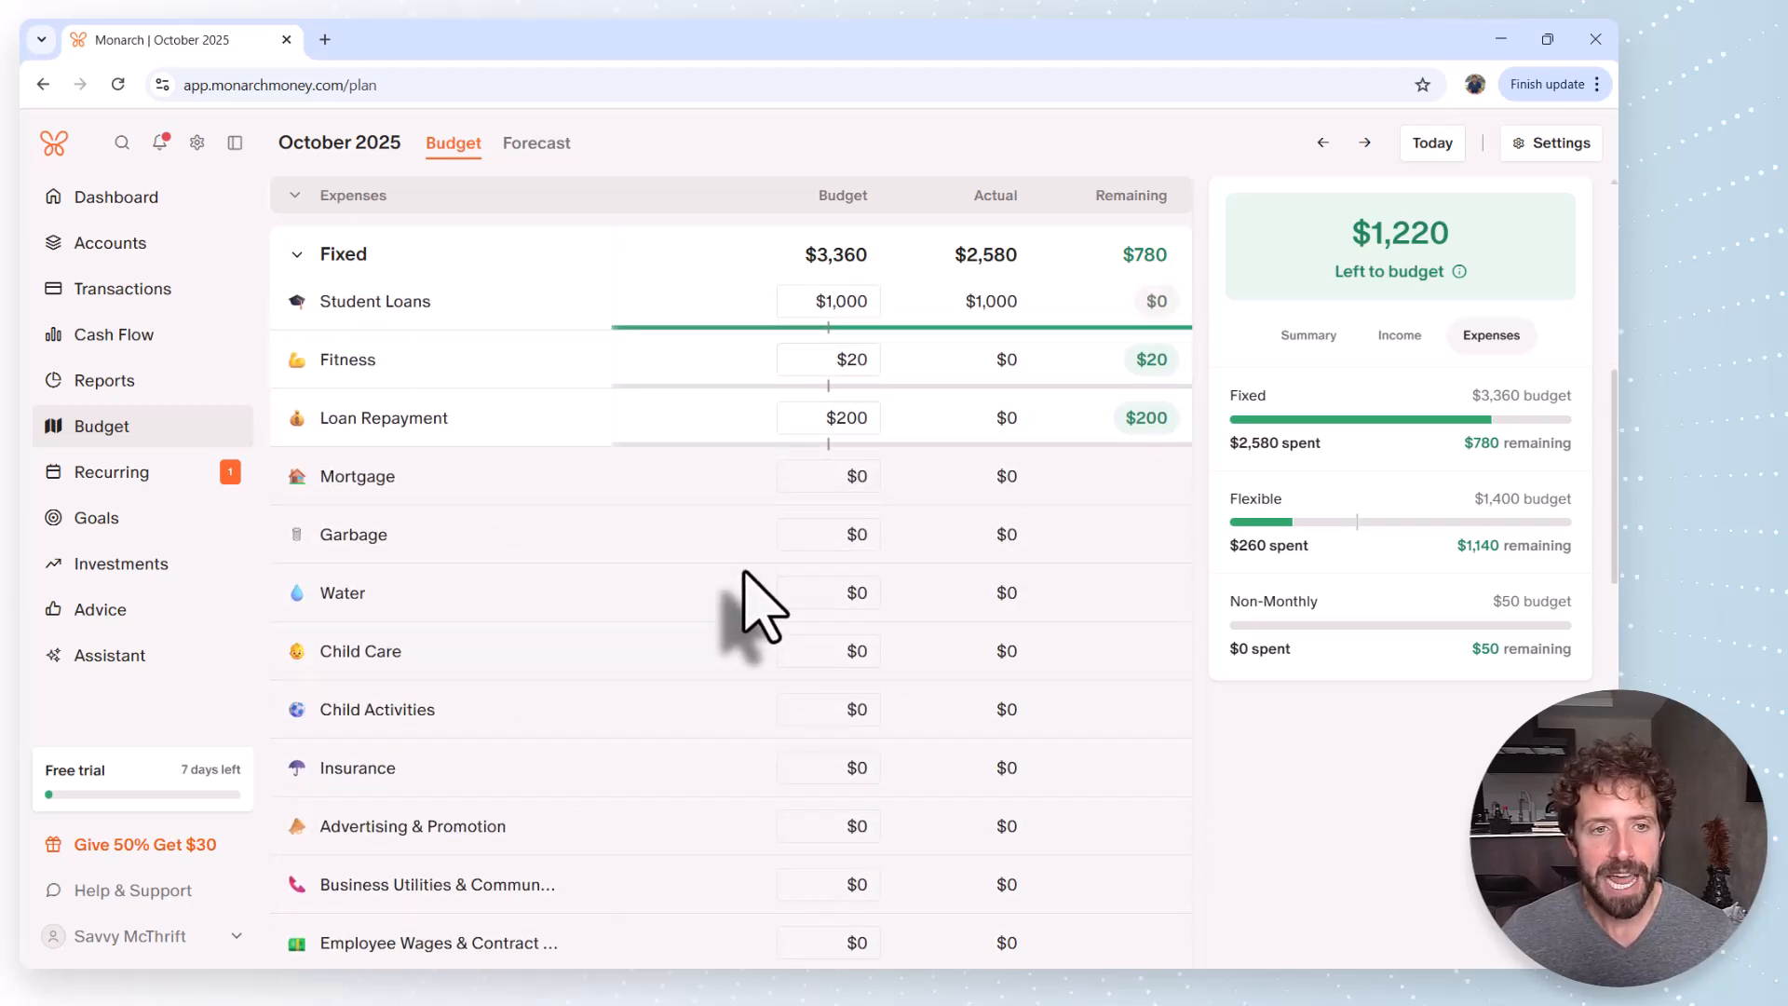
scroll(718, 568, down, 1)
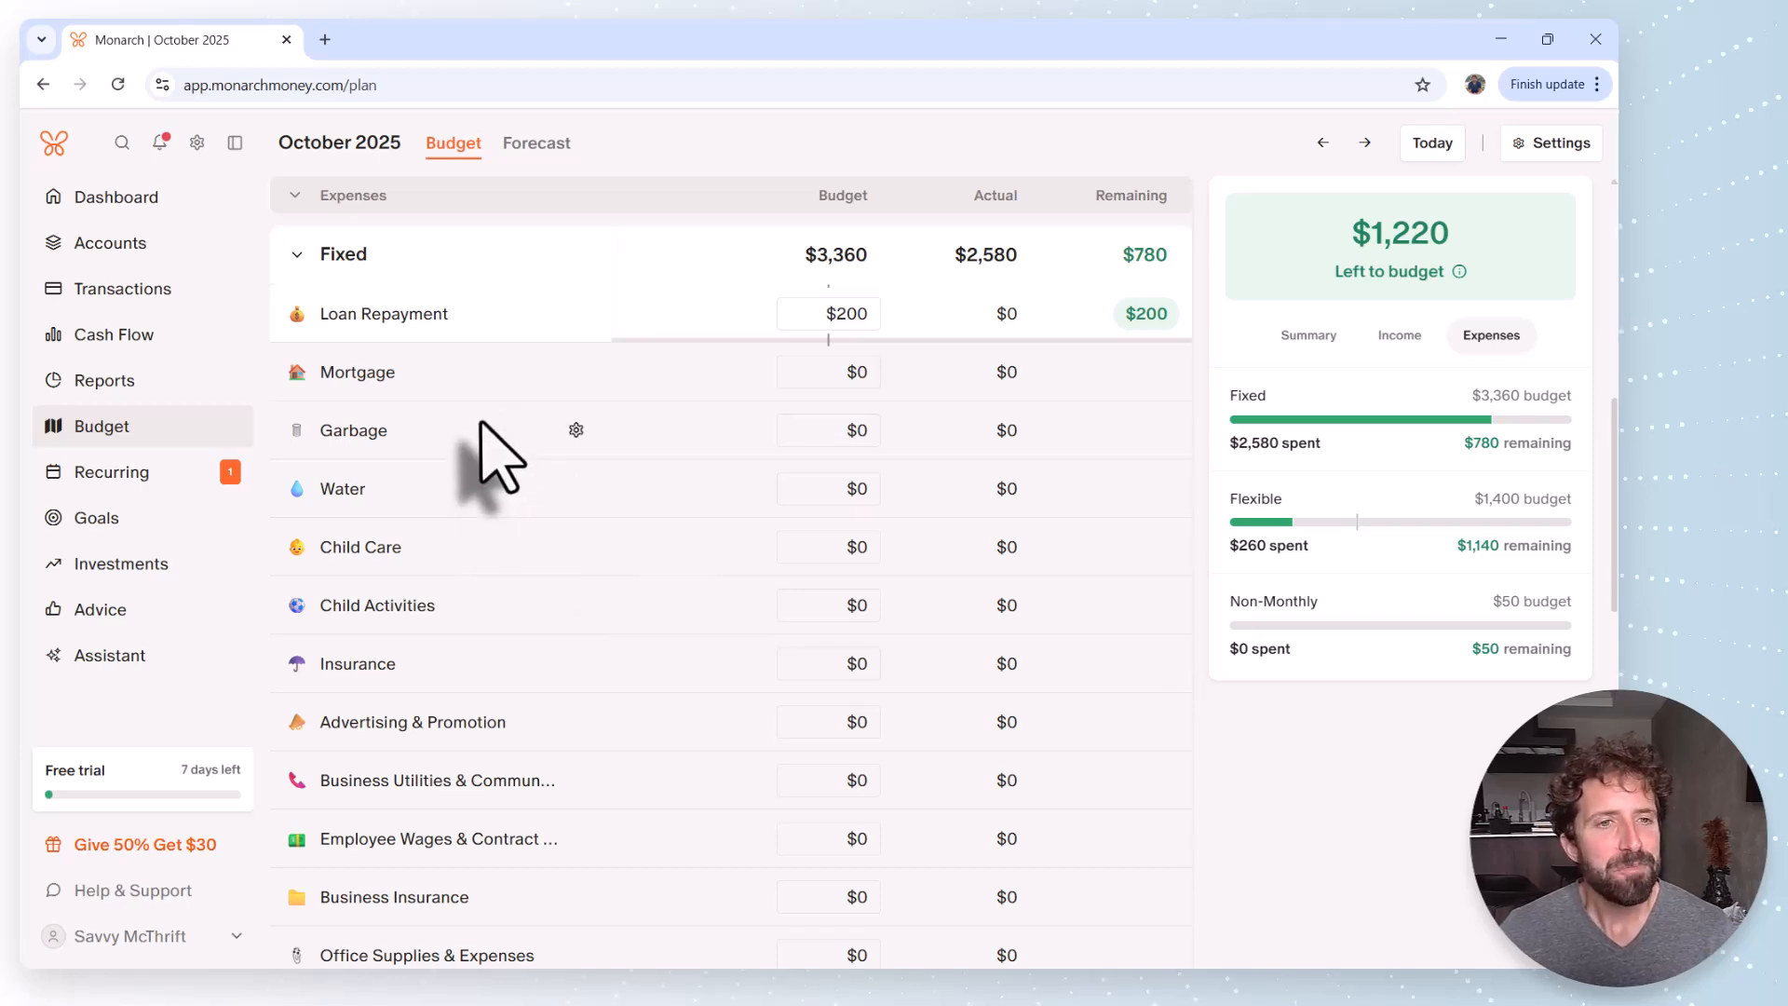
scroll(479, 447, up, 1)
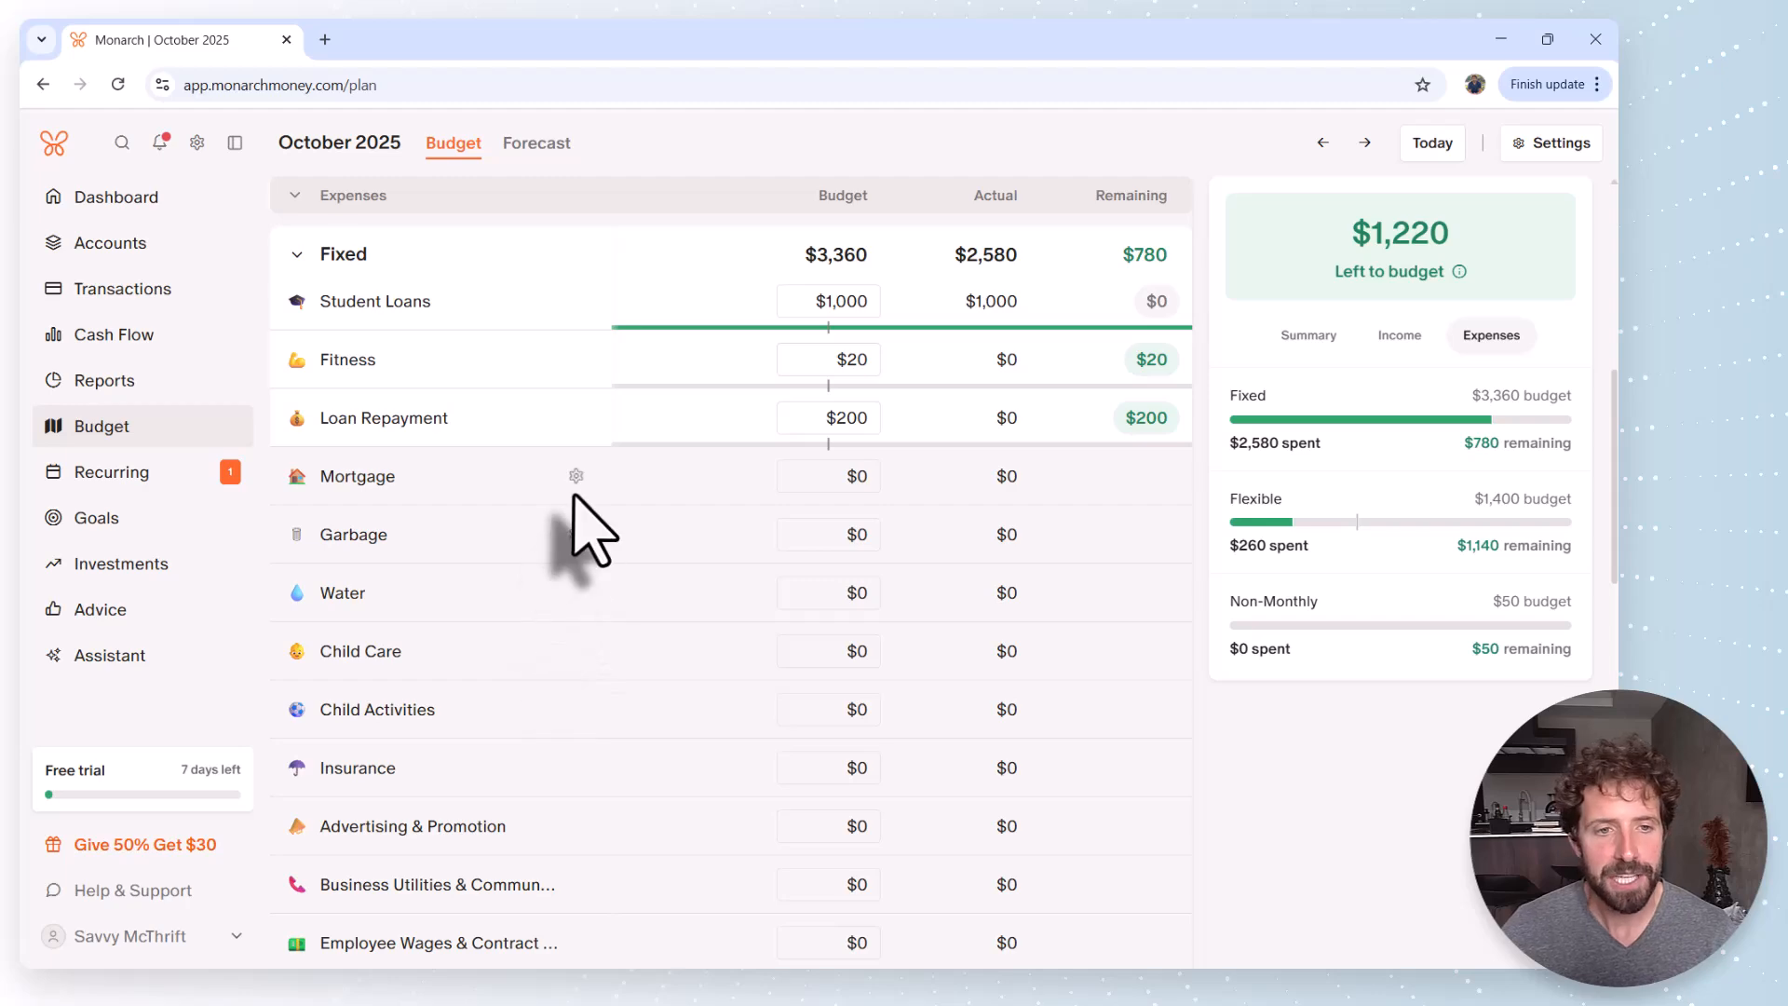
Show the unbudgeted categories in the Flexible expense group and look through them
scroll(587, 522, down, 6)
scroll(559, 438, down, 5)
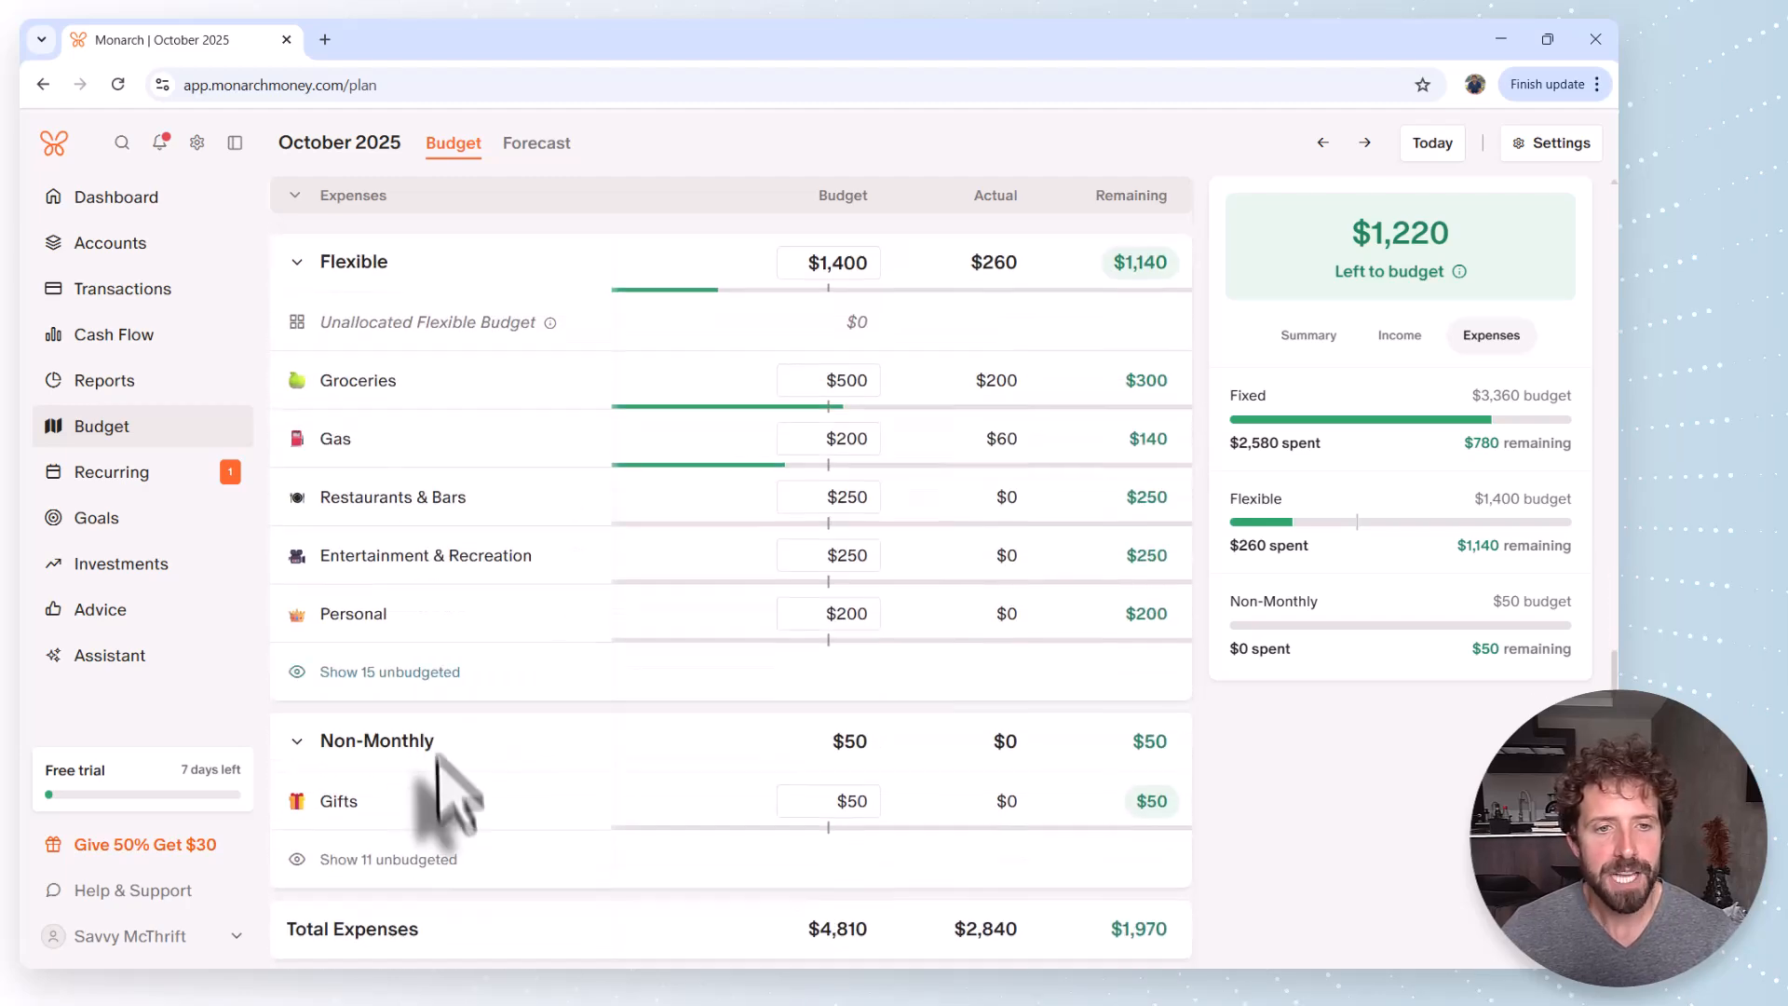
click(428, 673)
scroll(485, 615, down, 8)
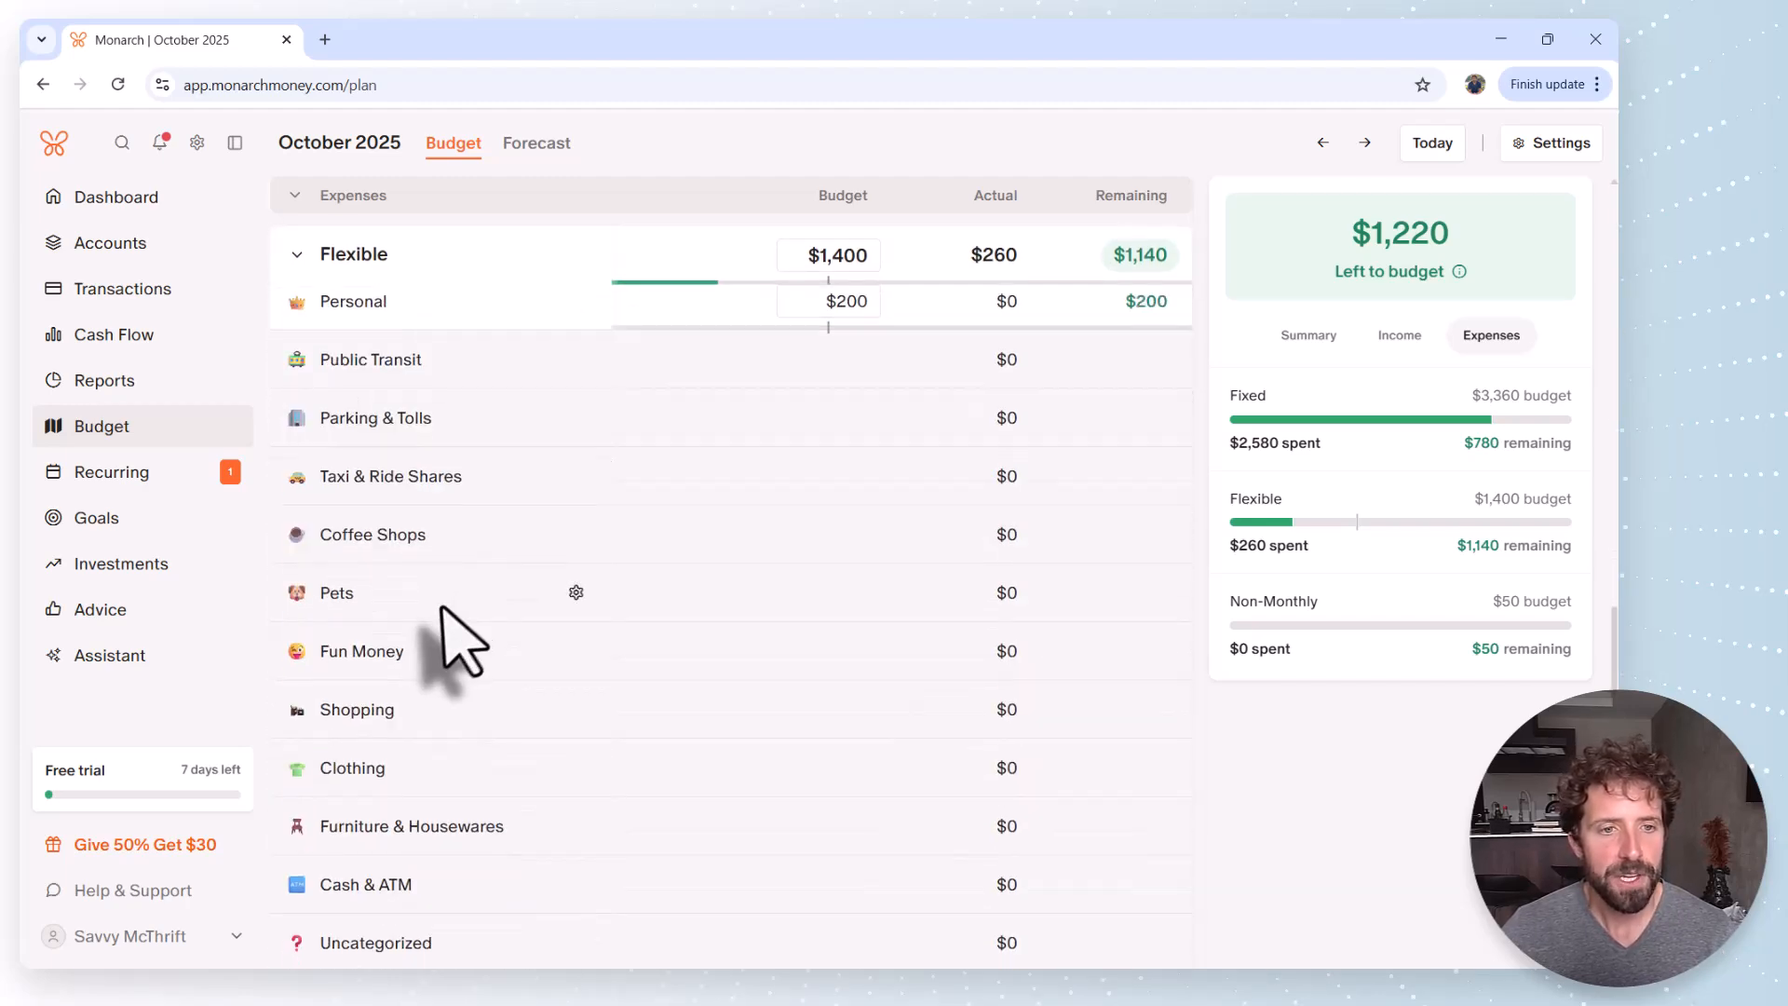
Look through the remaining unbudgeted categories in the Flexible group, down to the Non-Monthly expenses
scroll(483, 603, up, 3)
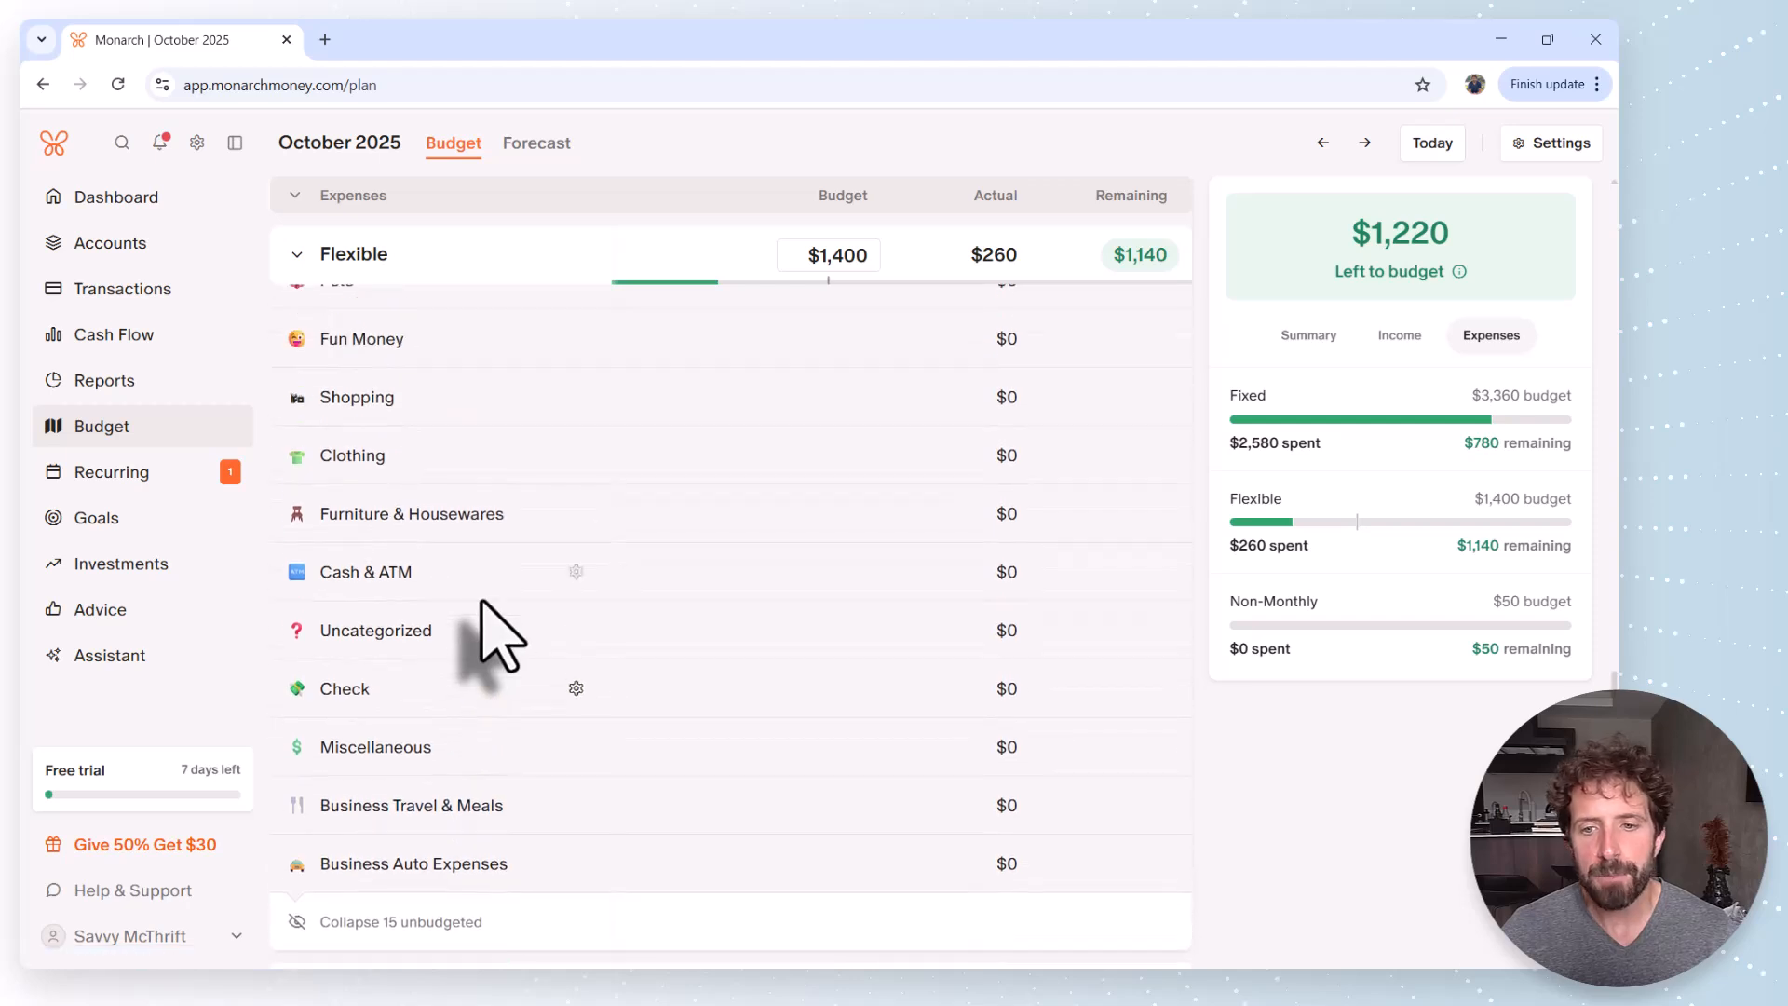
scroll(482, 606, down, 1)
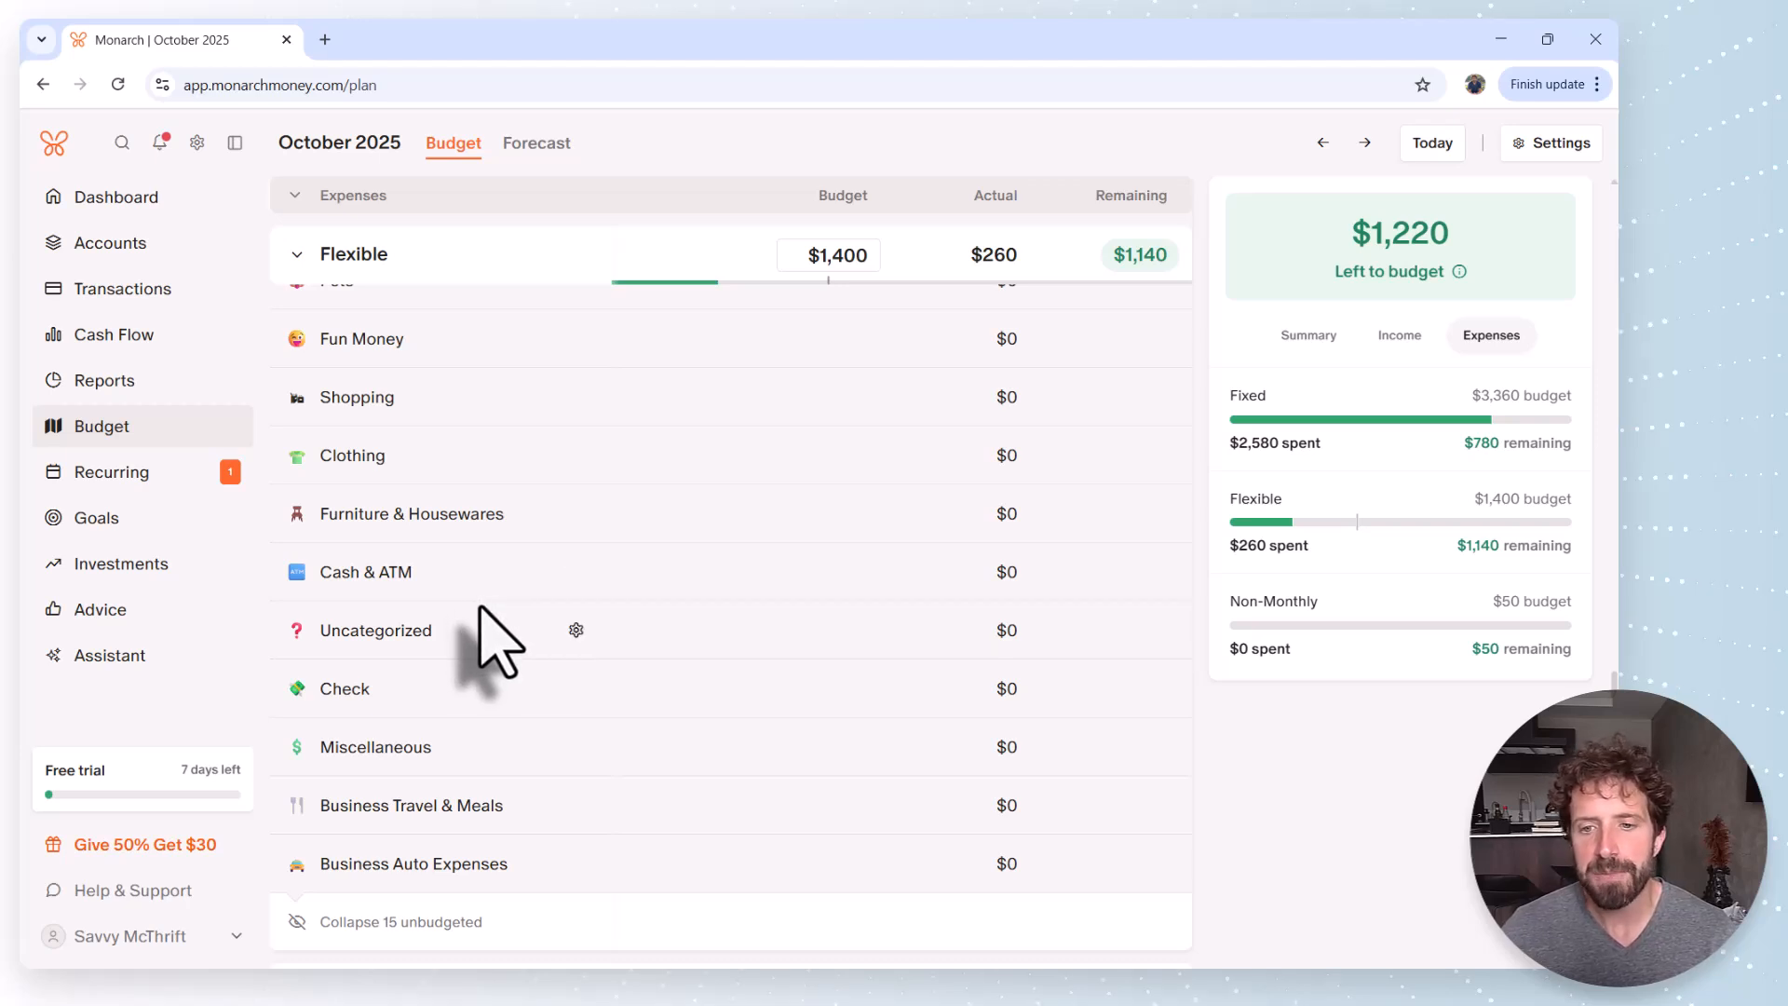
scroll(489, 633, down, 3)
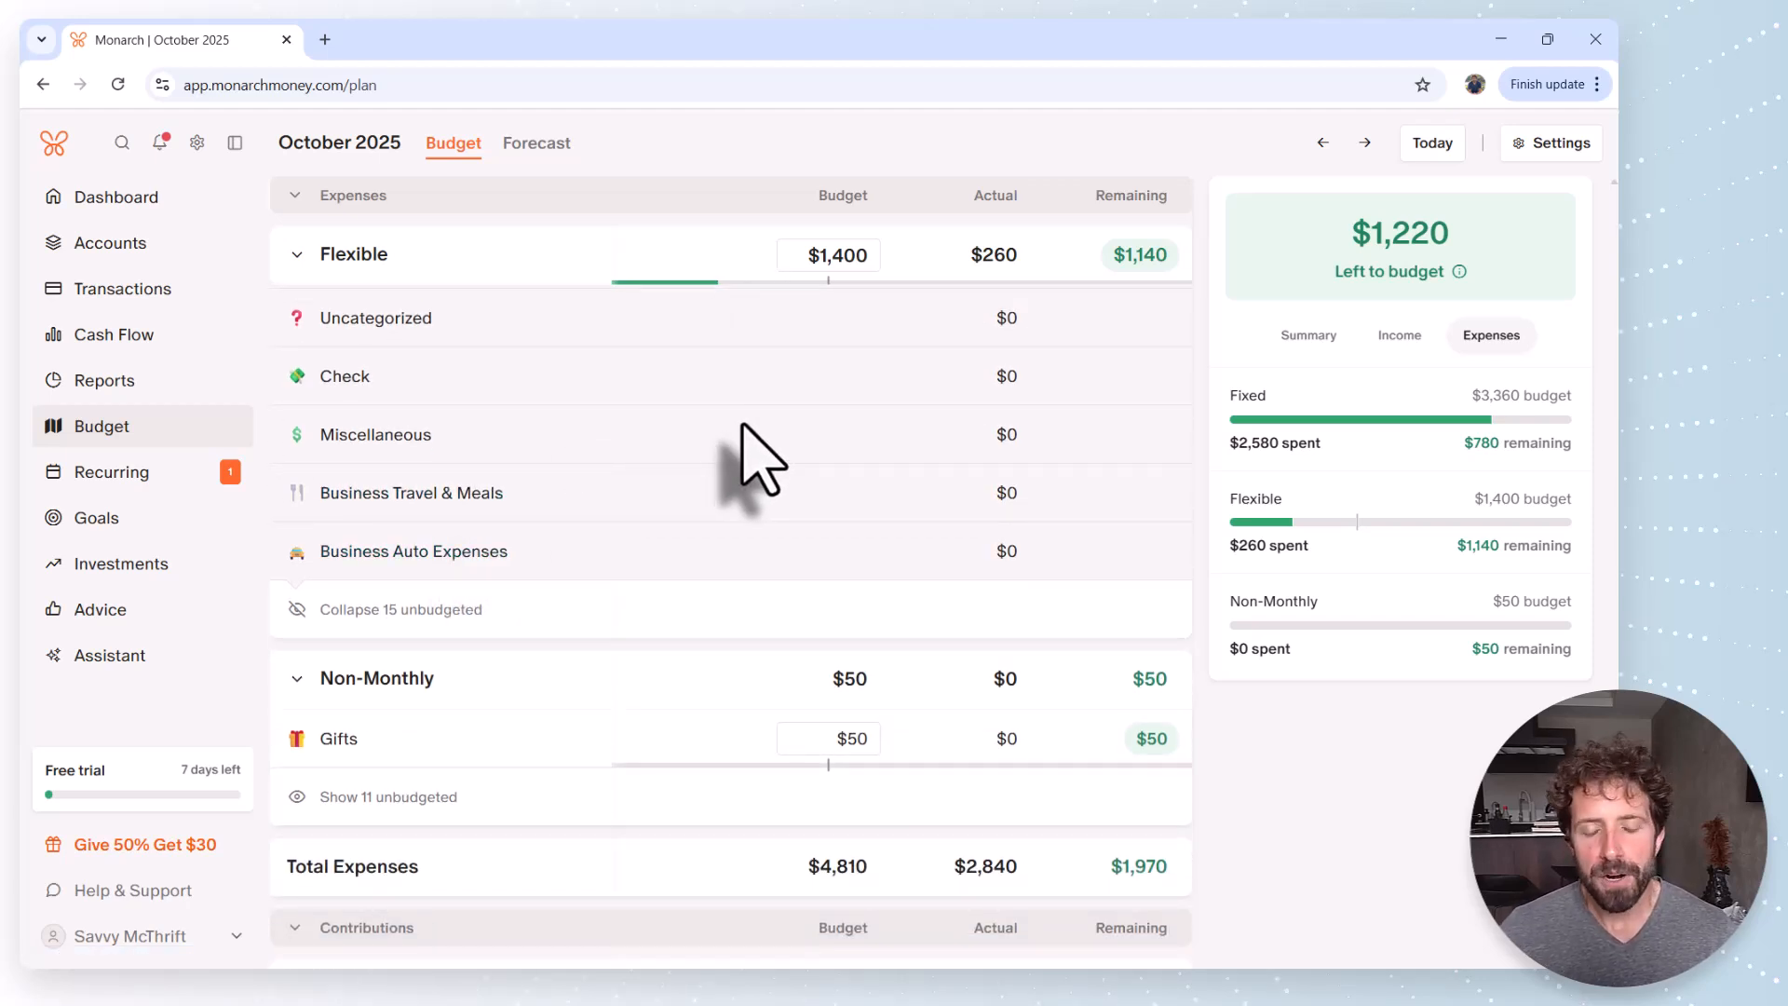
View the October transactions behind the Rent category's actual amount, and return to the budget
scroll(762, 463, up, 20)
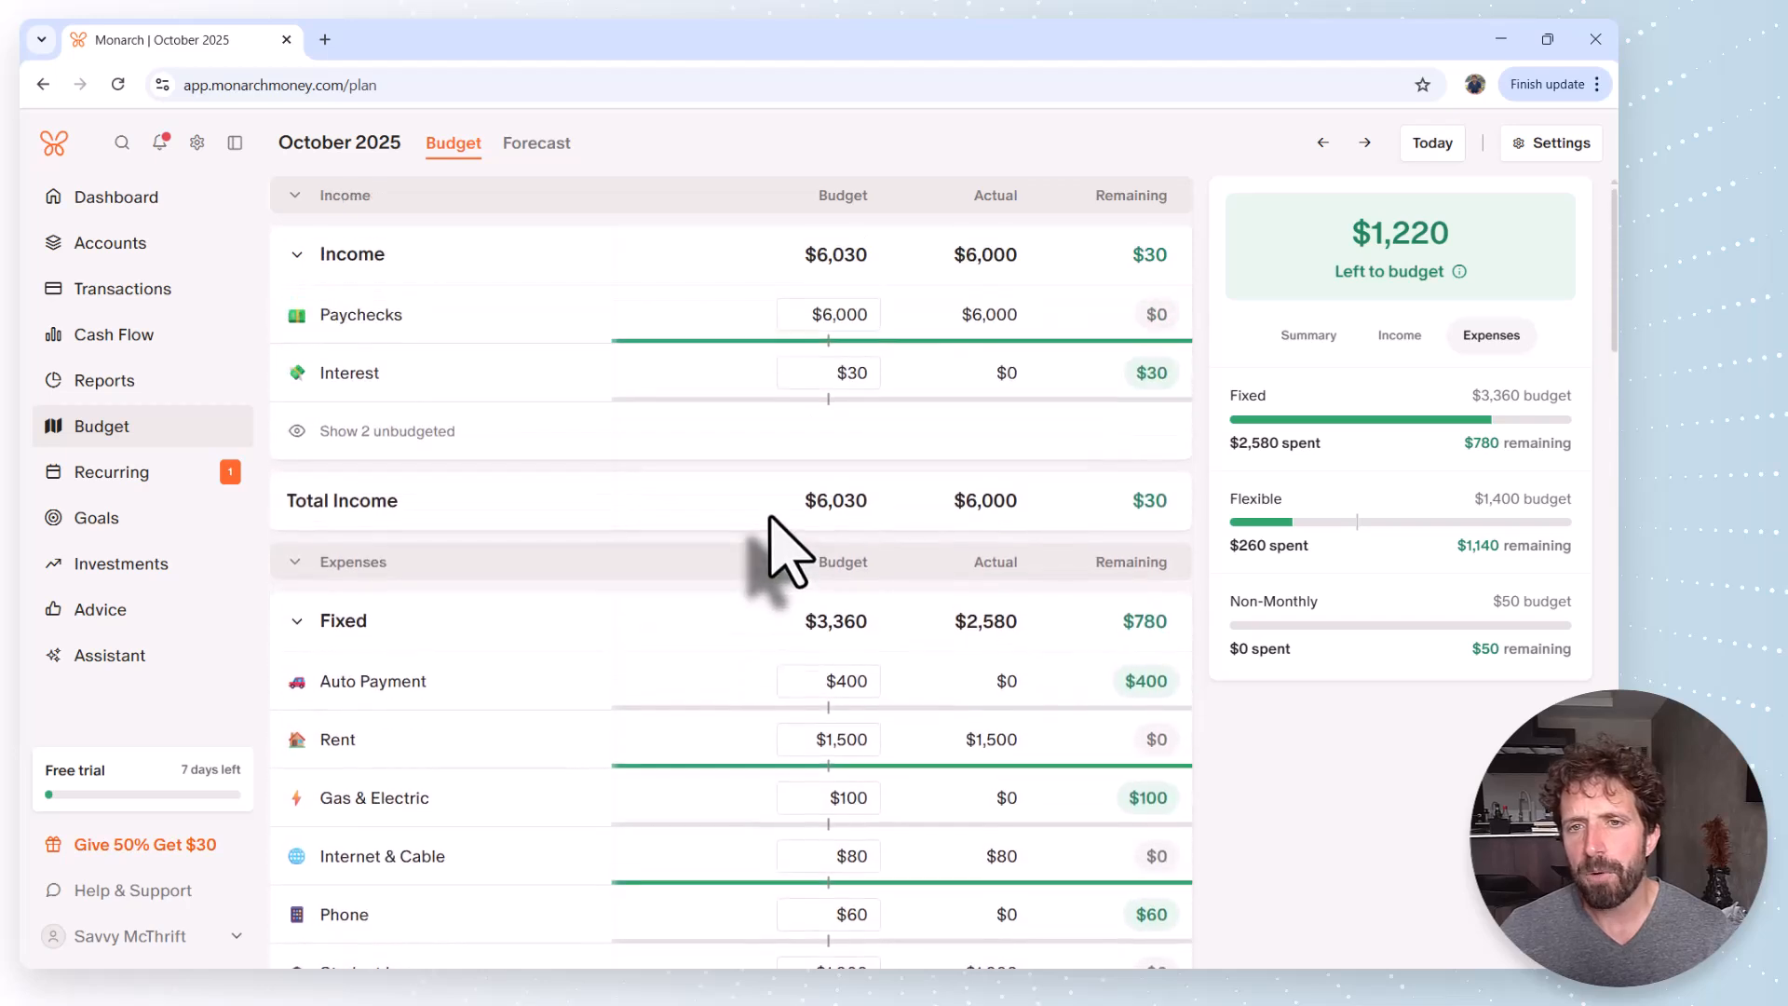
click(992, 741)
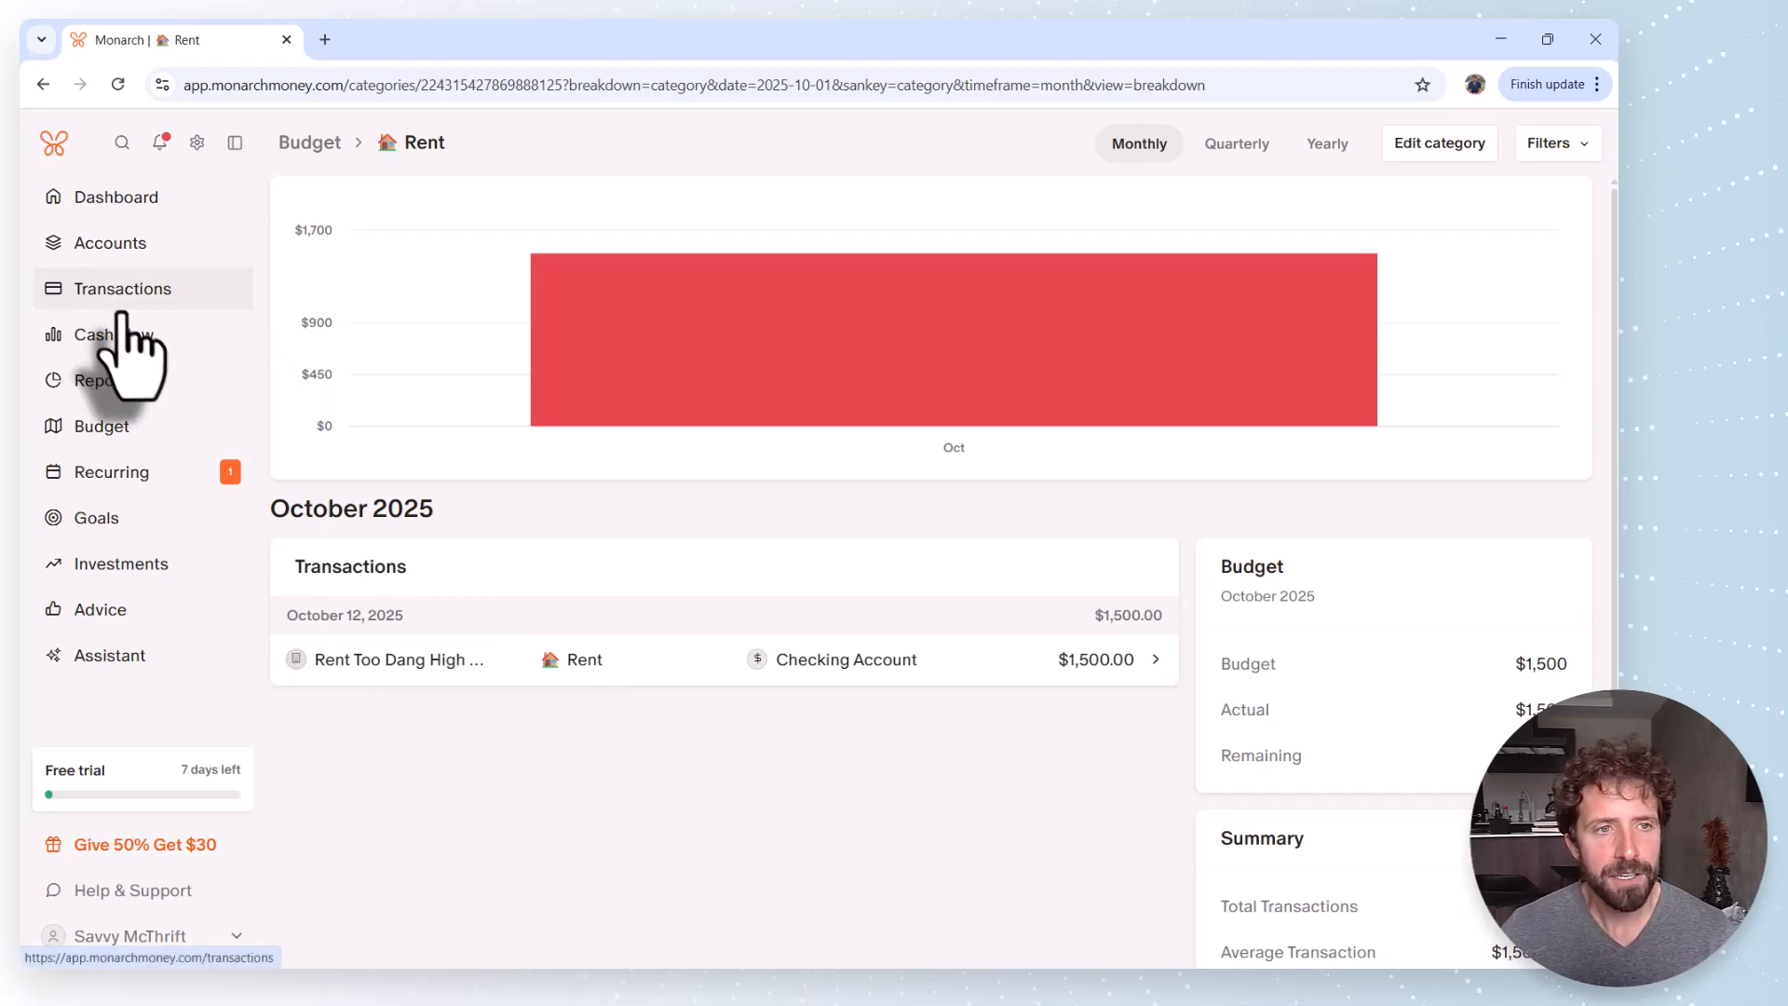
click(117, 429)
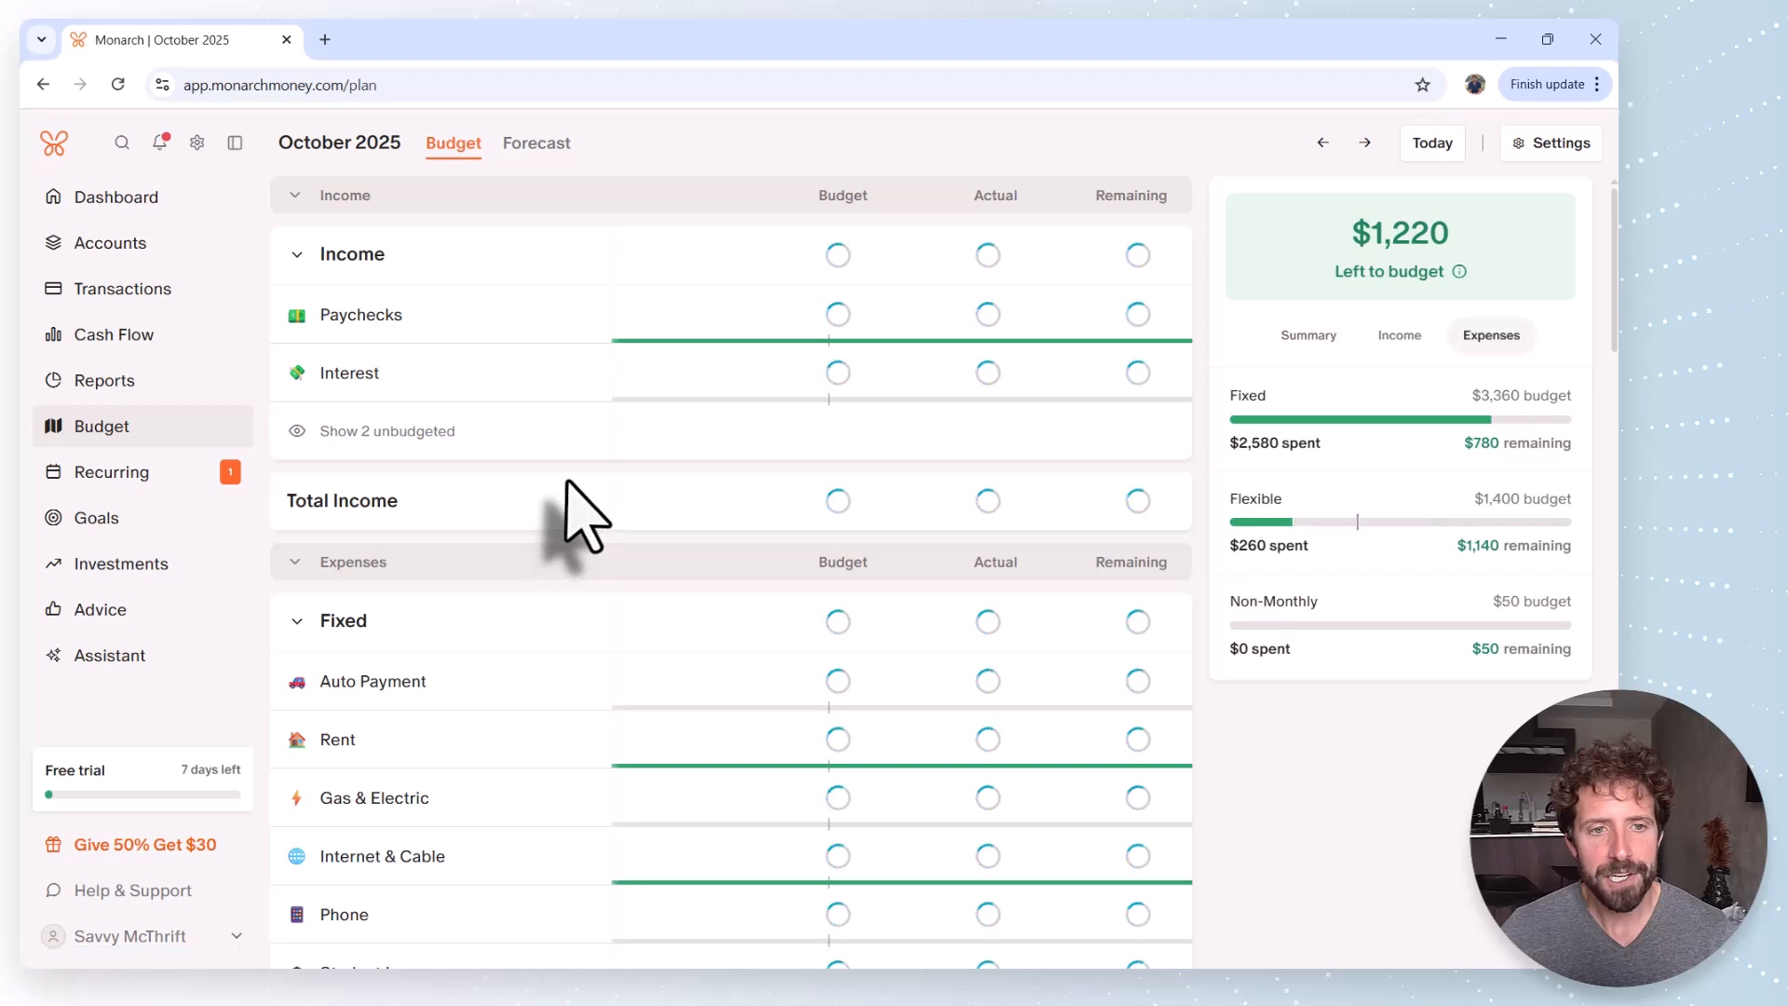
View the October transactions behind the Internet & Cable category's actual amount, and return to the budget
scroll(639, 511, down, 2)
scroll(632, 520, up, 2)
scroll(652, 521, down, 1)
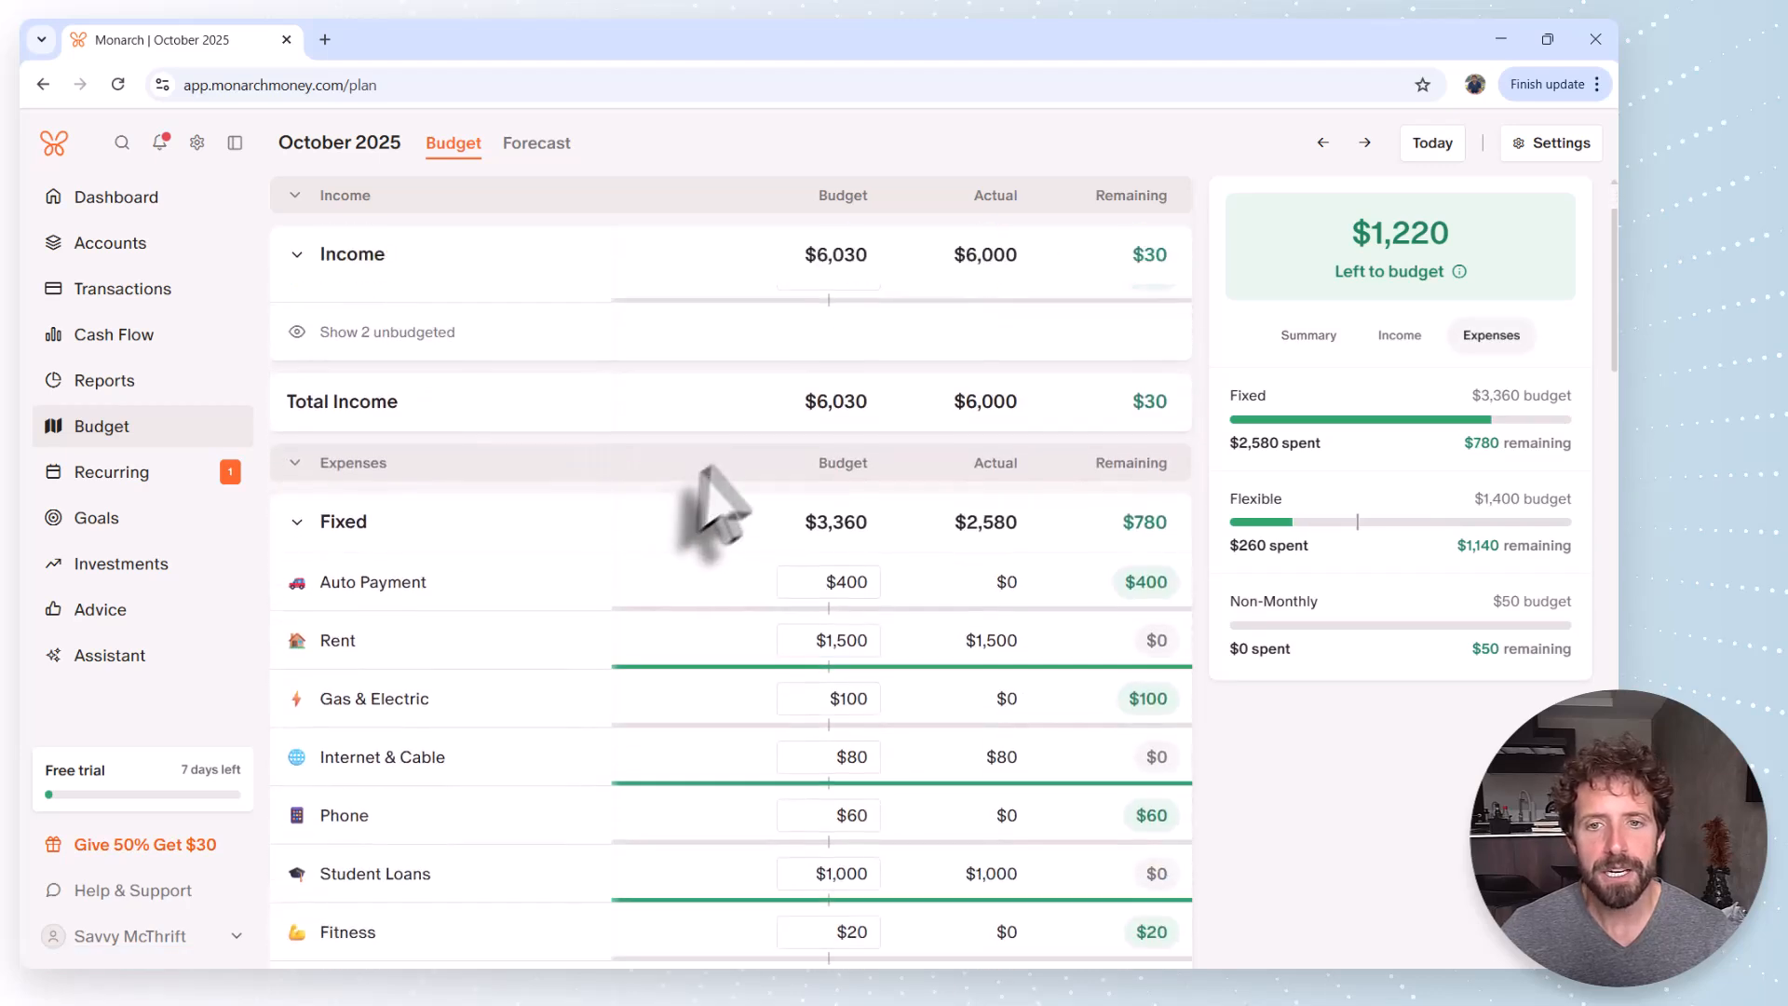
scroll(721, 503, down, 1)
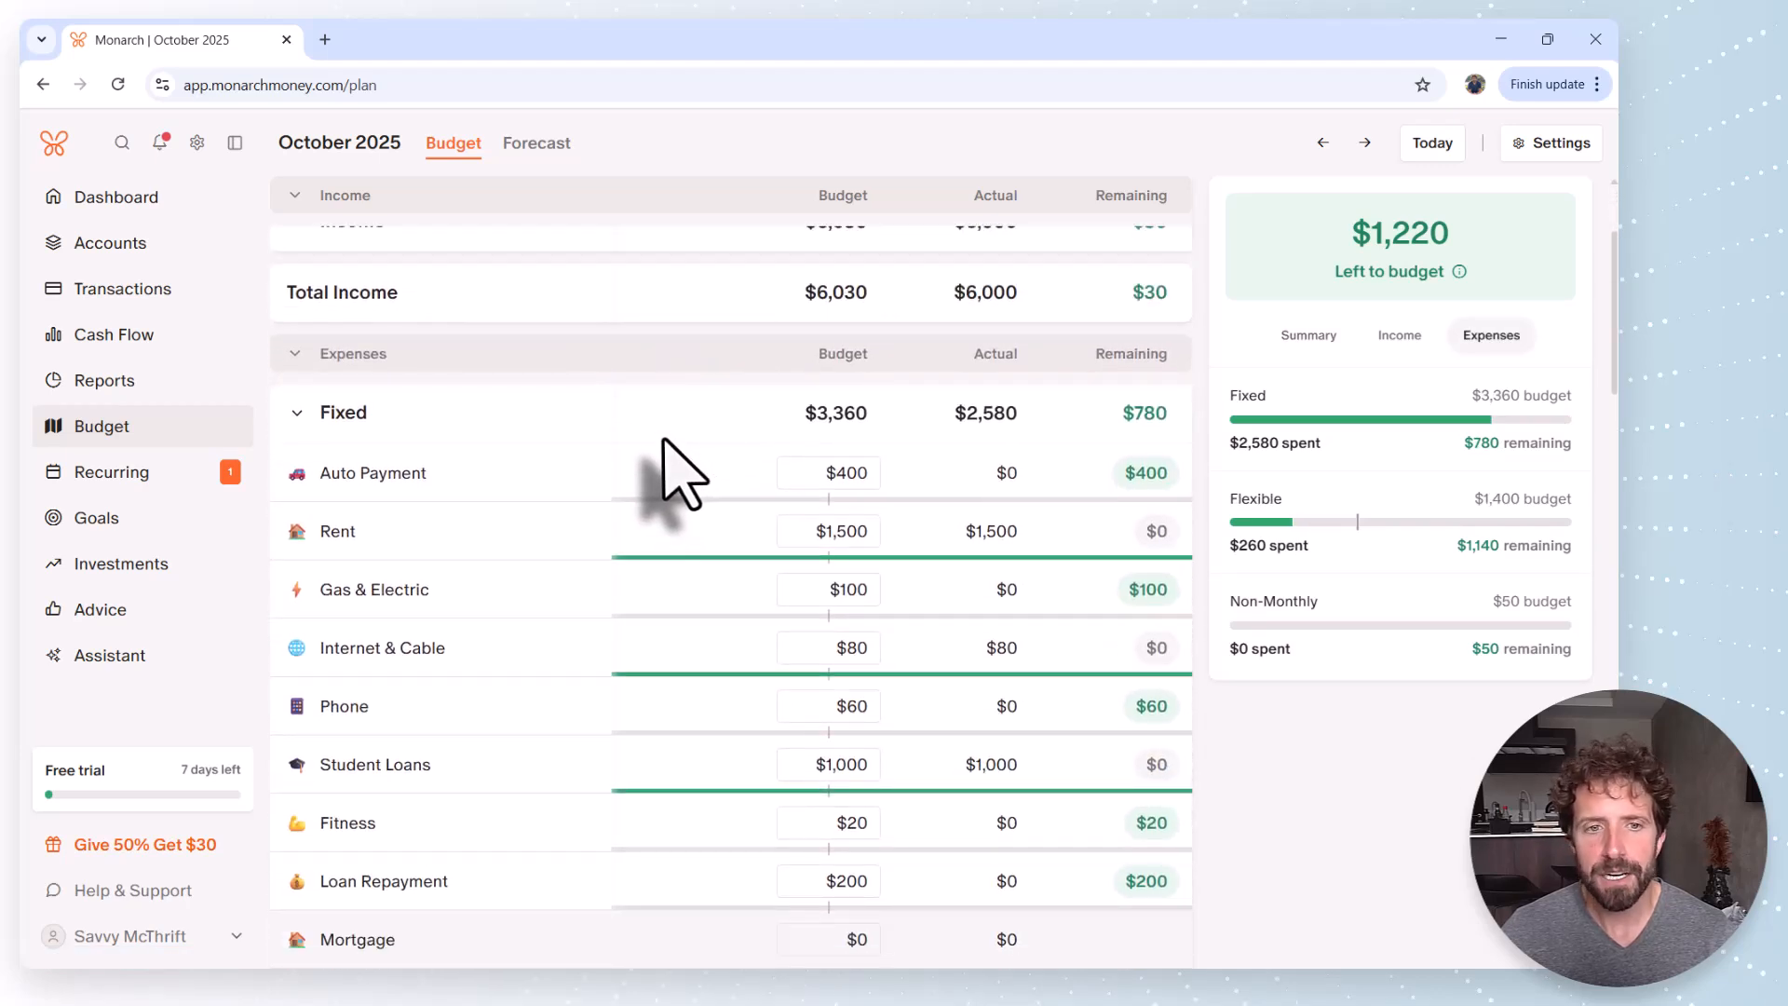
click(1003, 650)
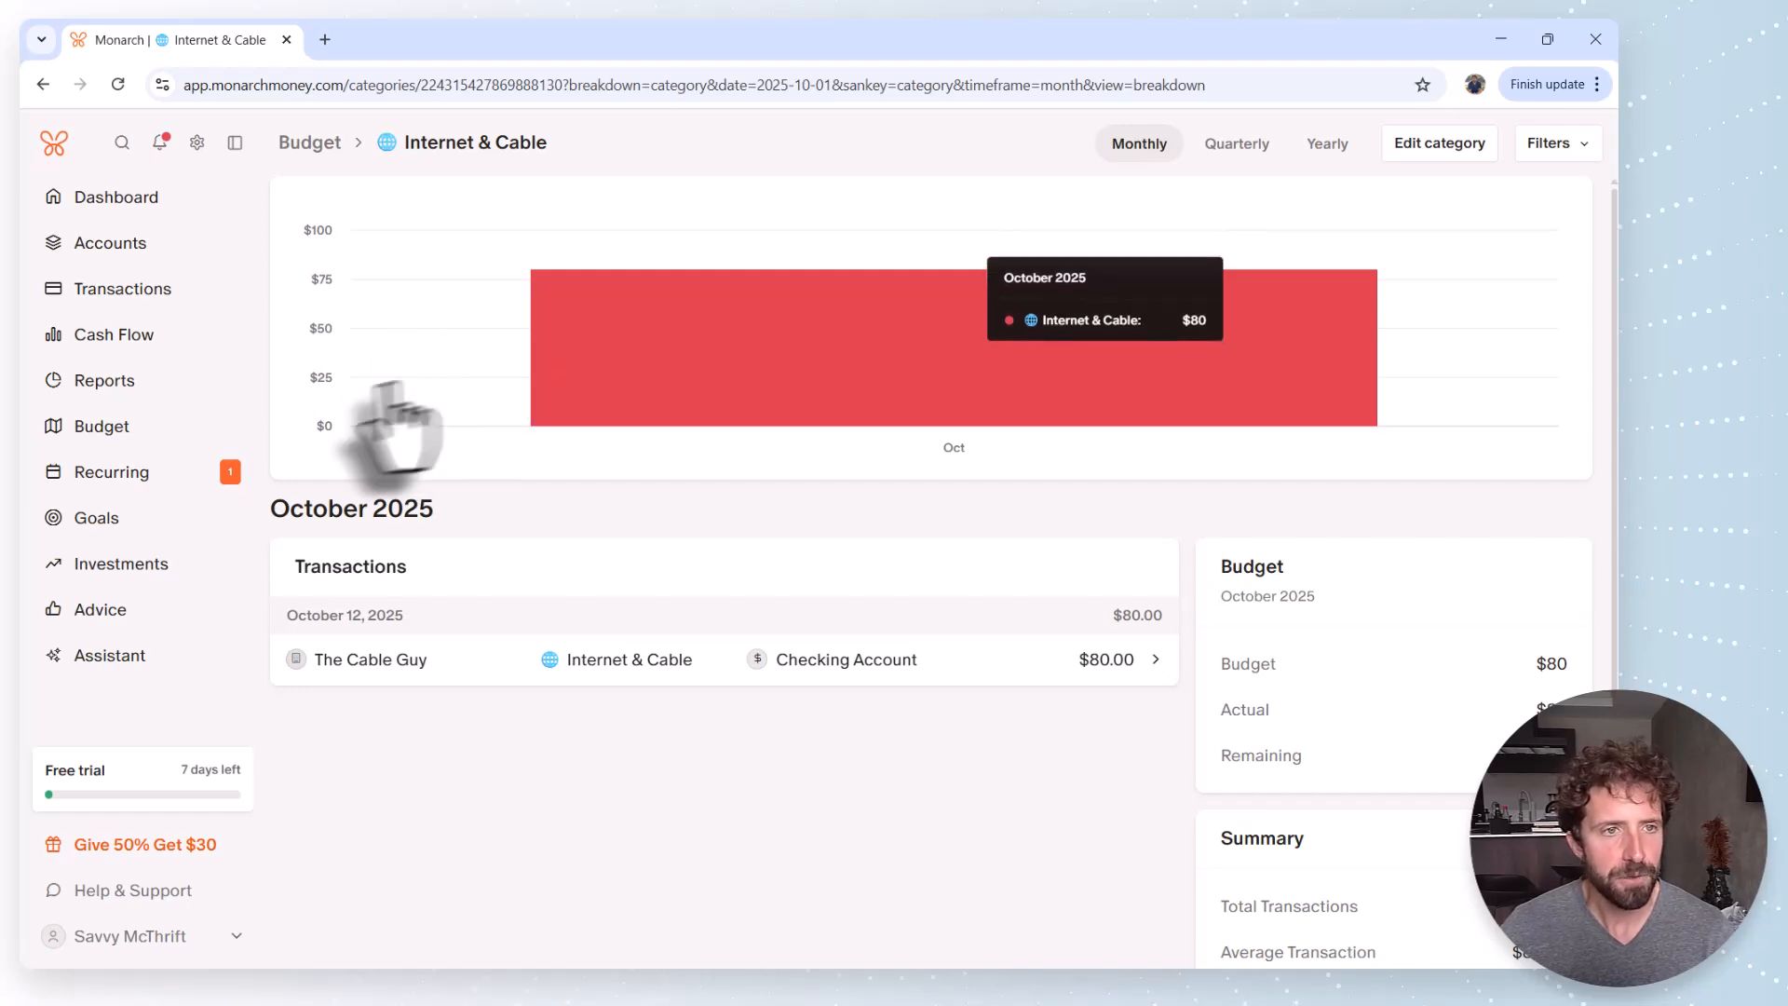
click(107, 429)
View the October transactions behind the actual amount of Groceries in the Flexible group
scroll(643, 452, down, 4)
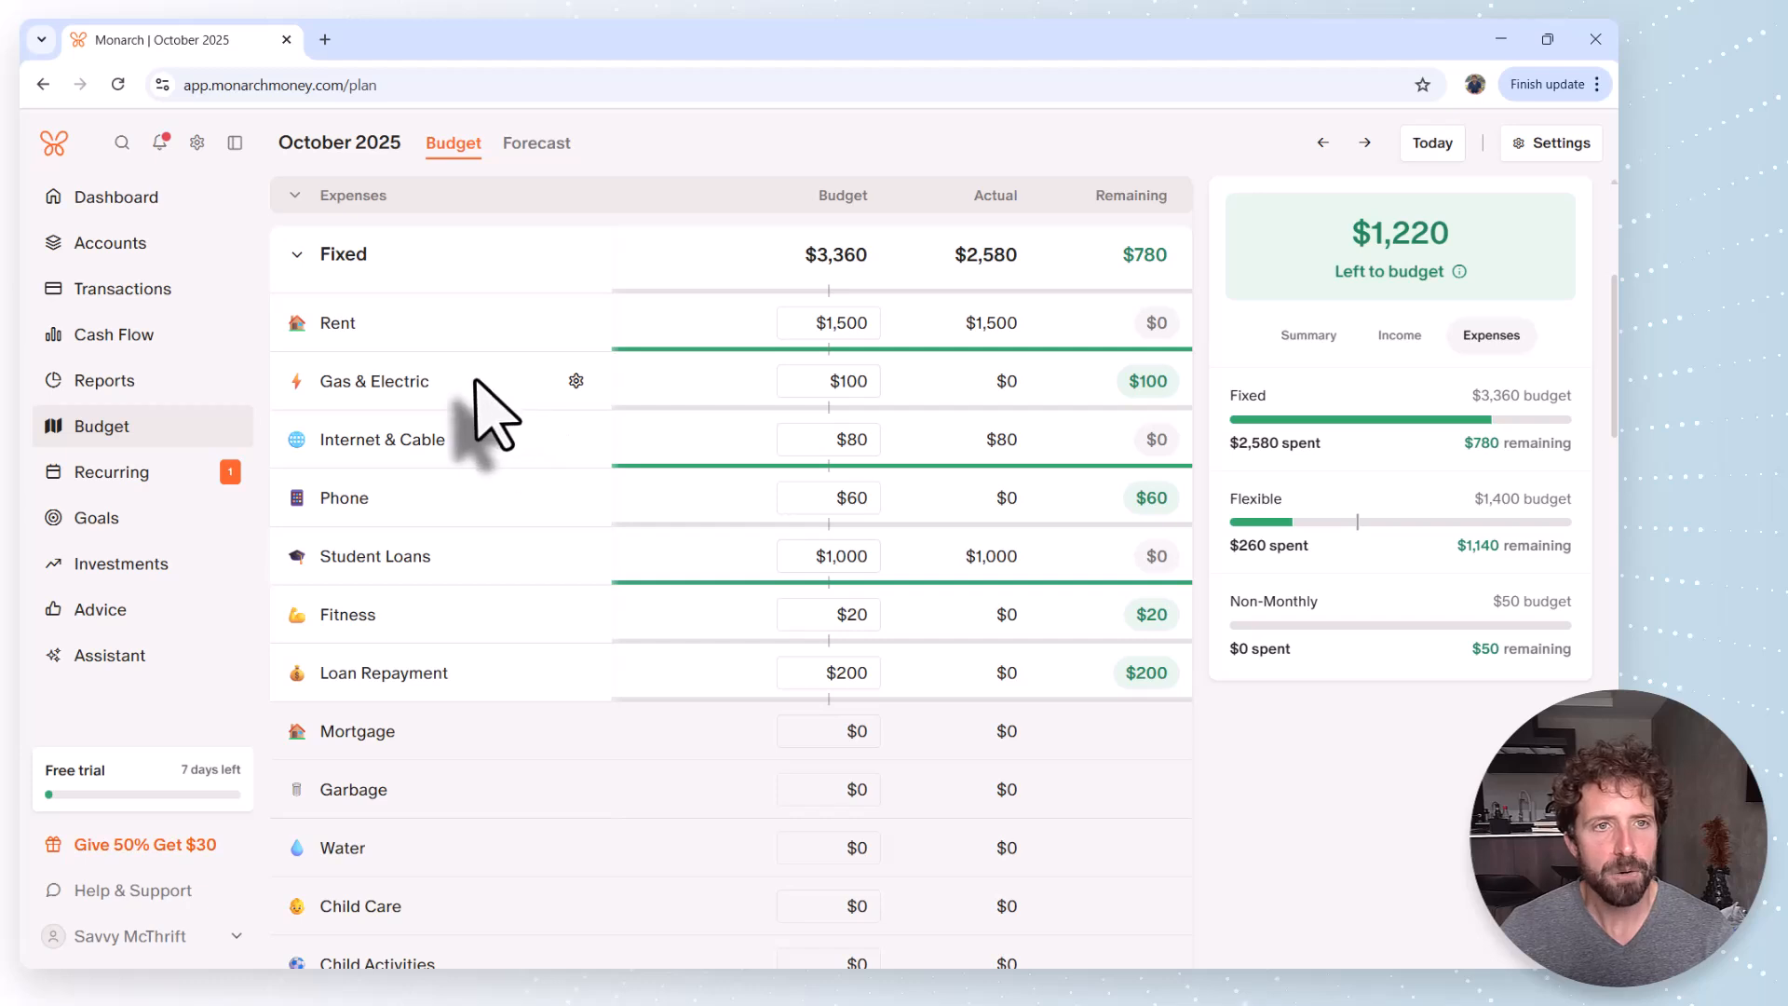
scroll(521, 419, down, 8)
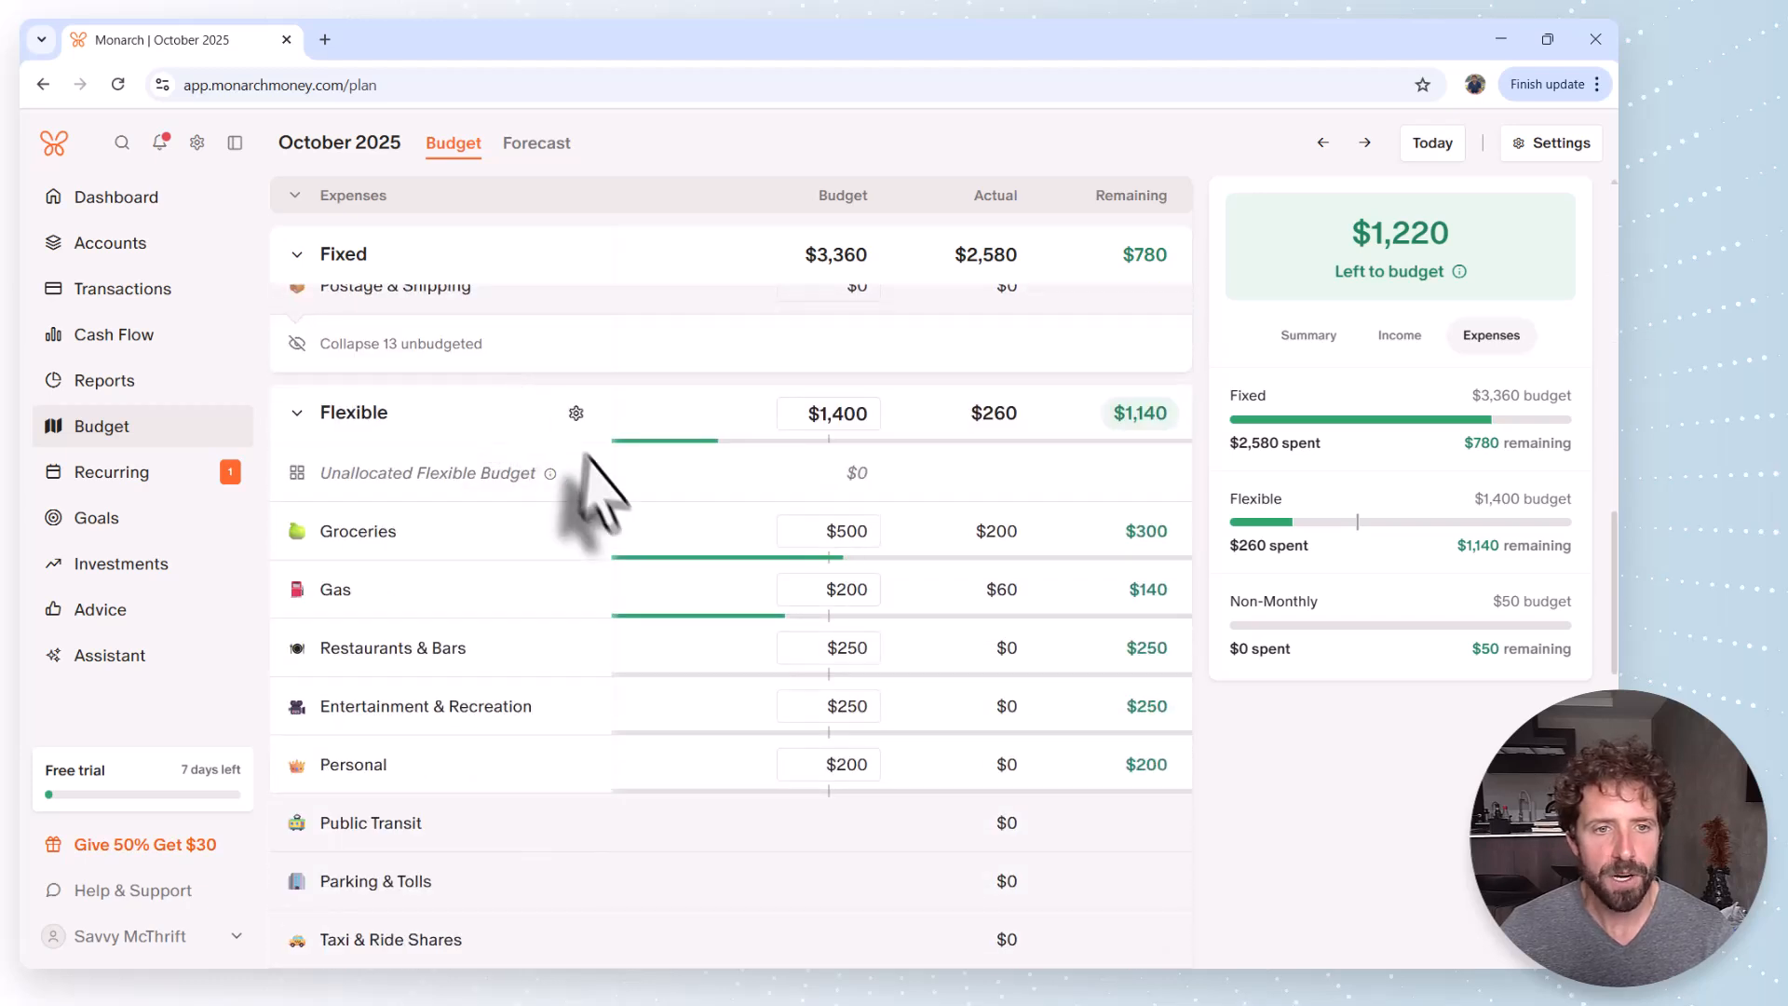
click(996, 533)
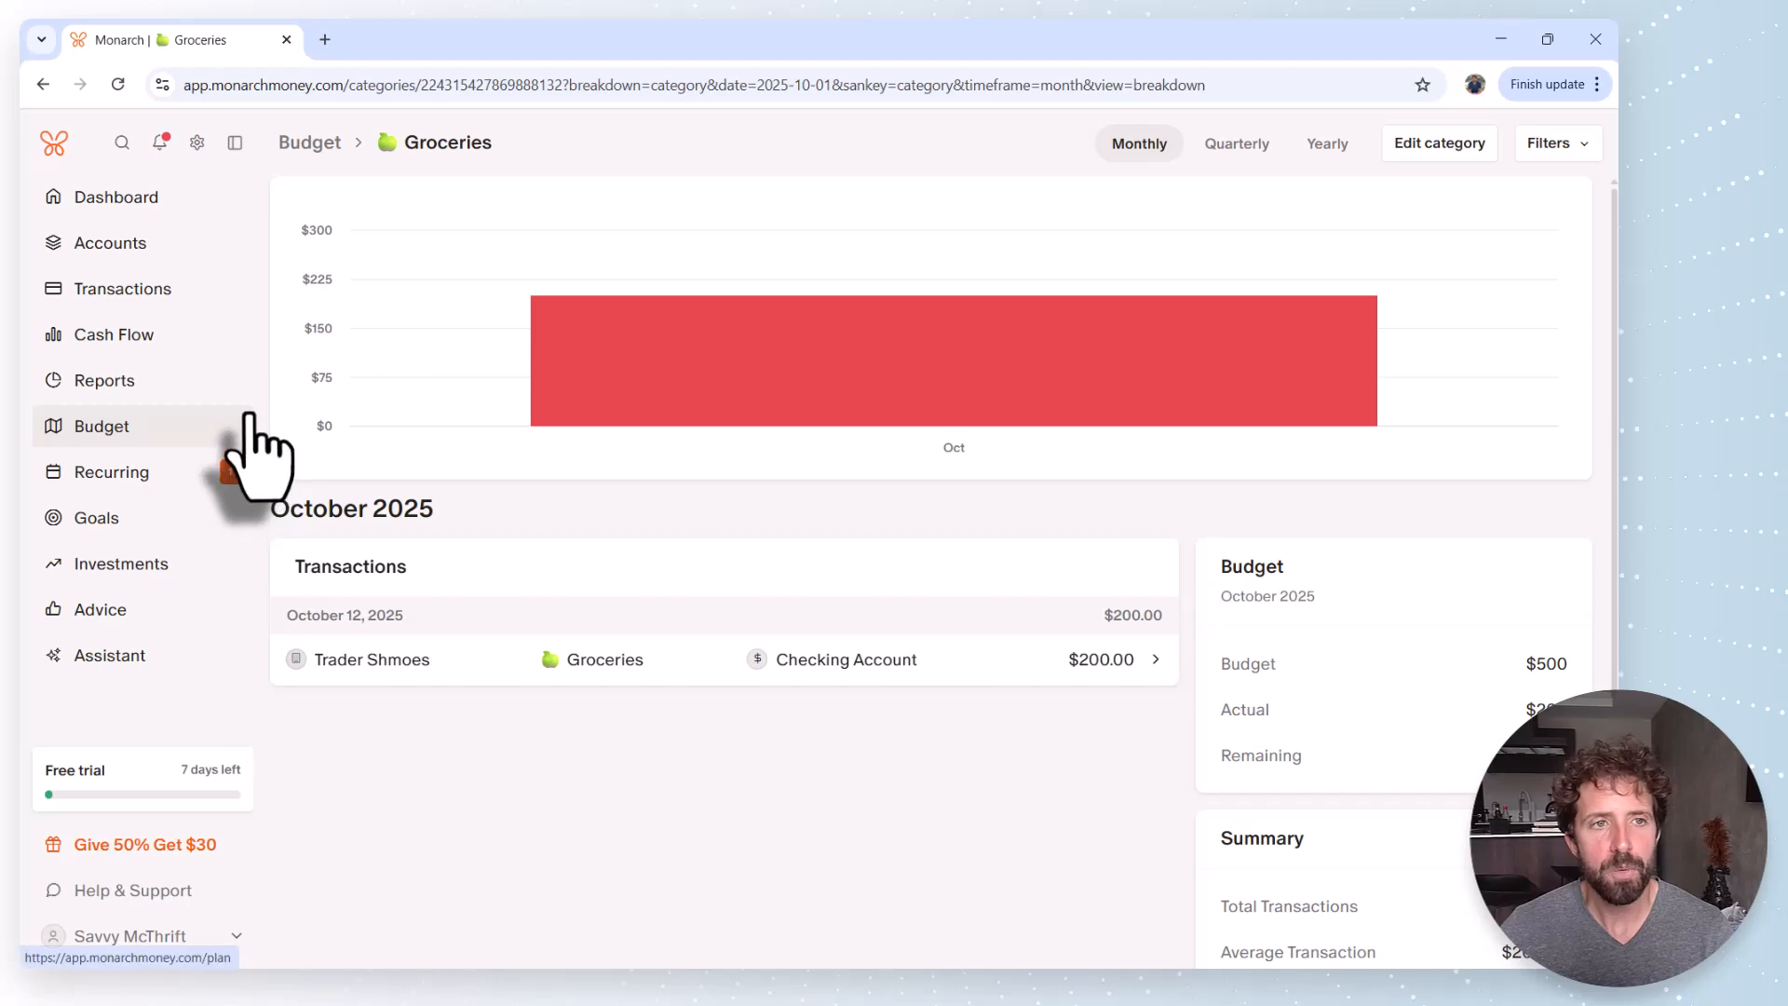
Create a new transaction rule that matches merchant names containing "Trader Schmoes"
click(153, 291)
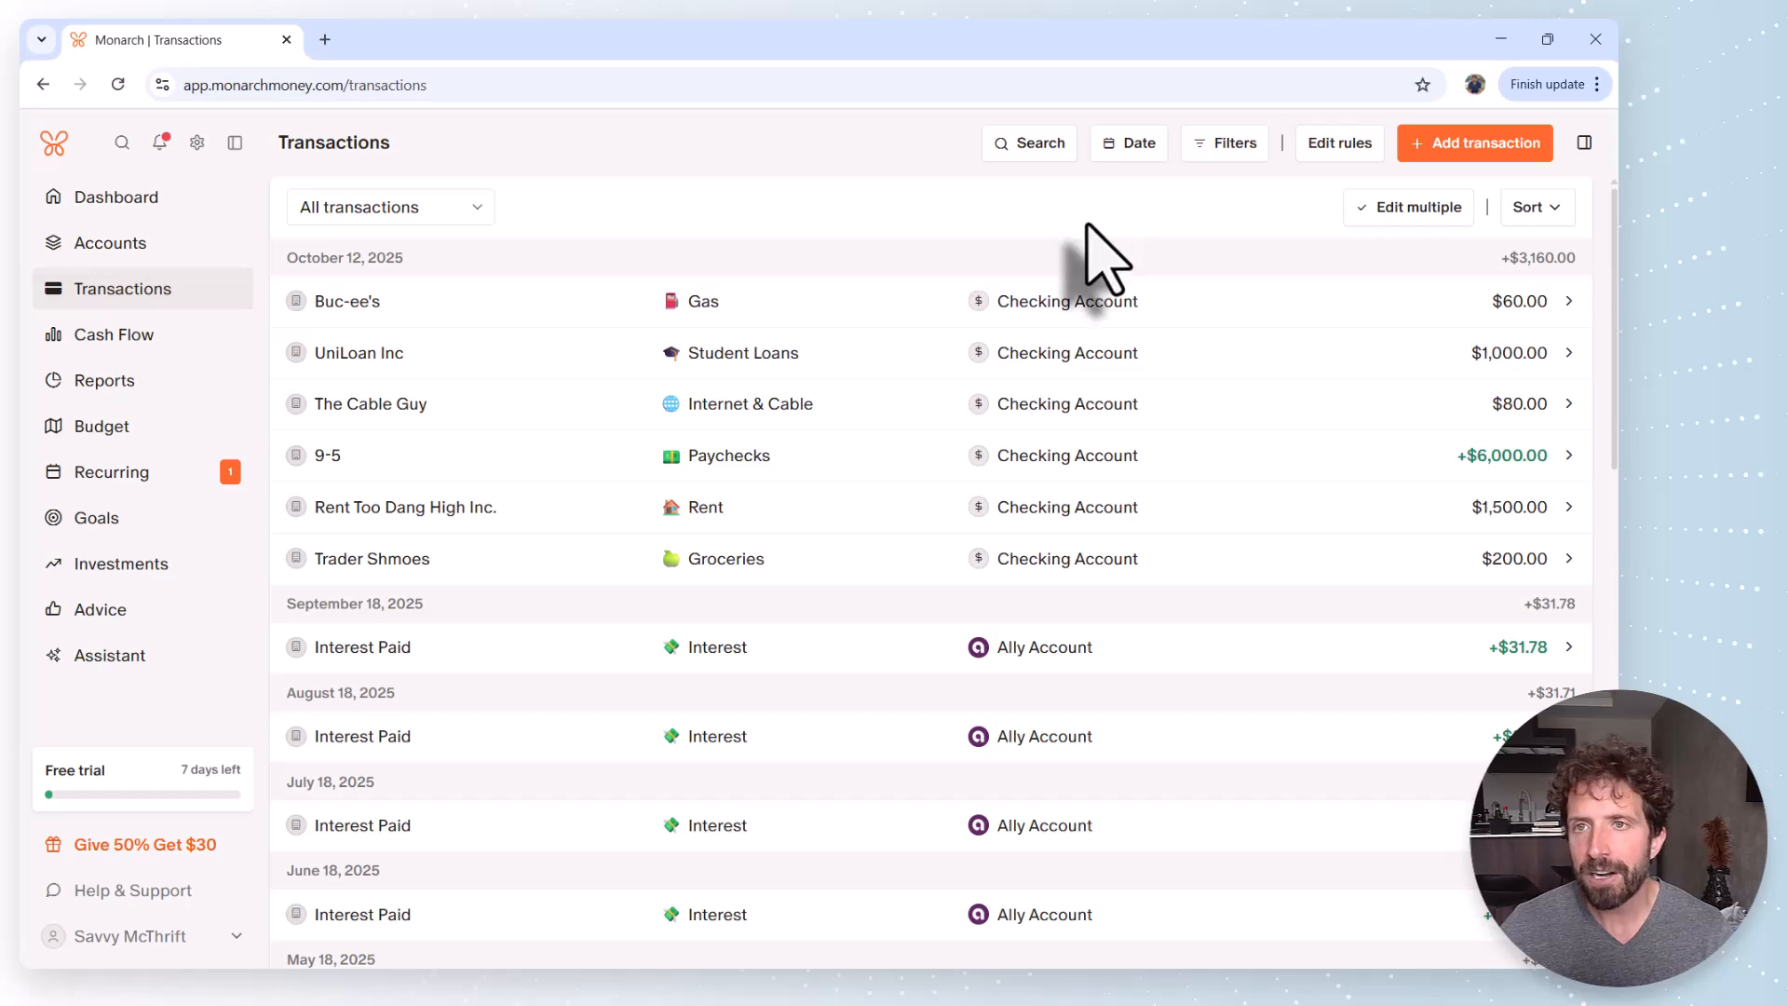
click(1346, 144)
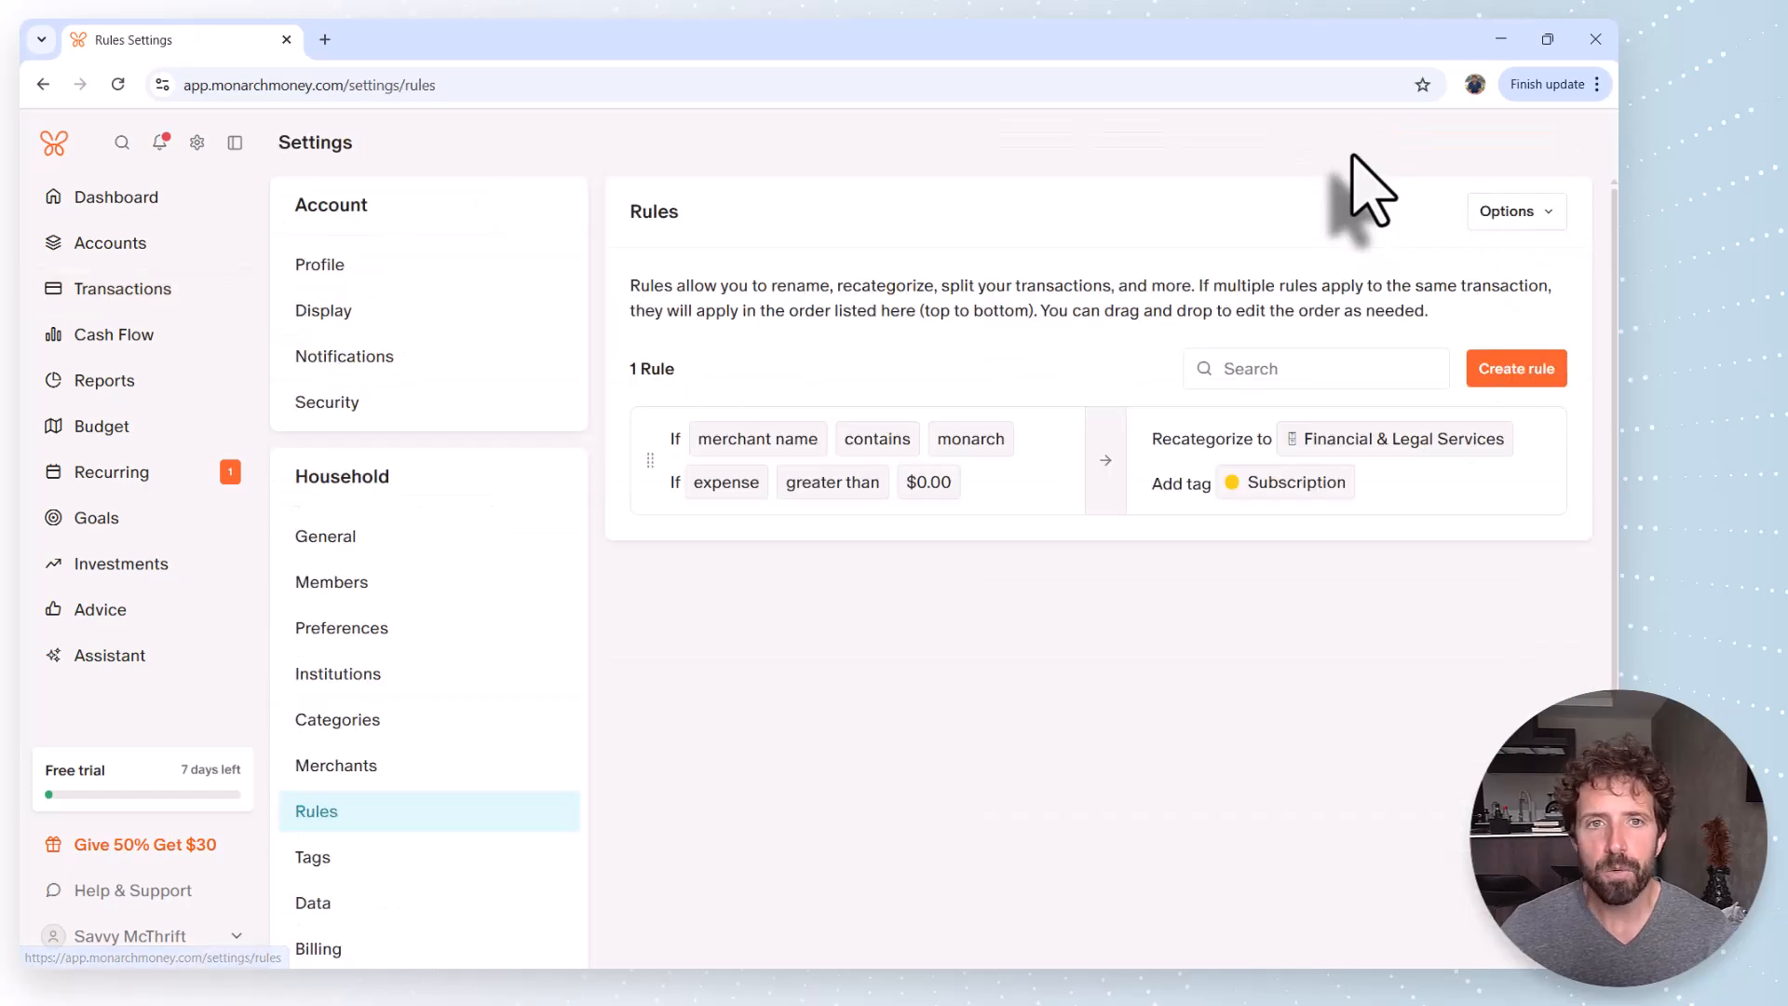
click(1513, 369)
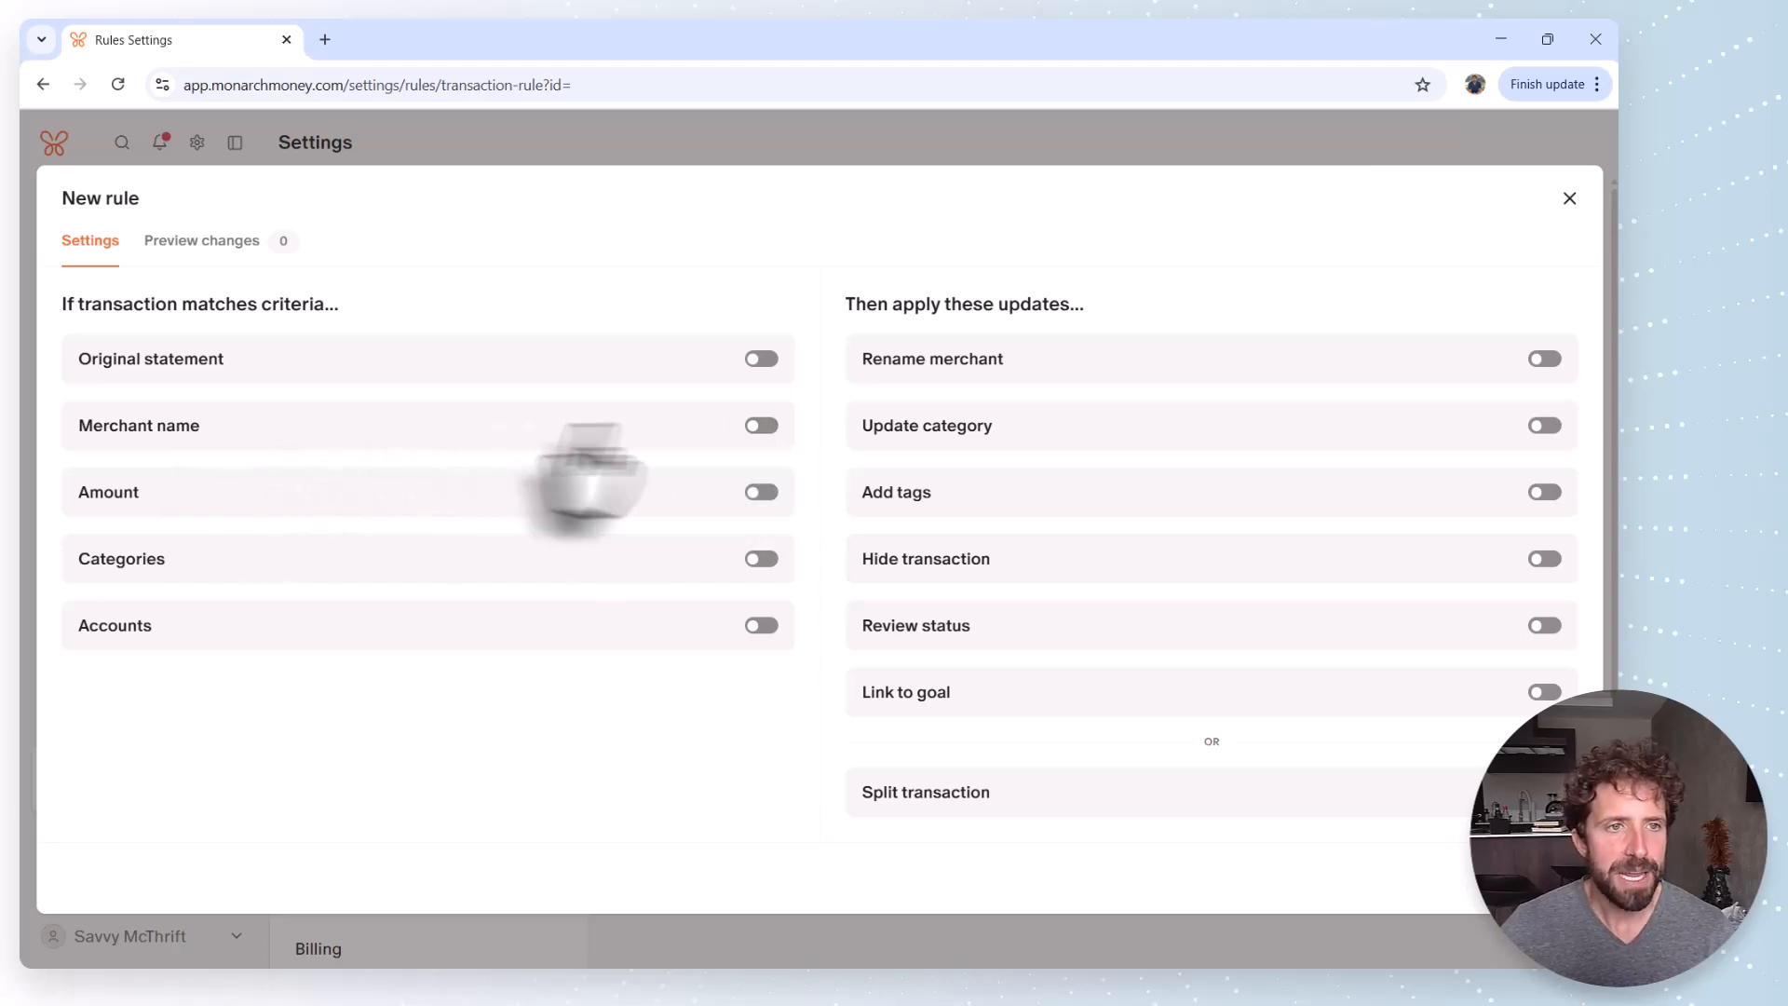
click(761, 426)
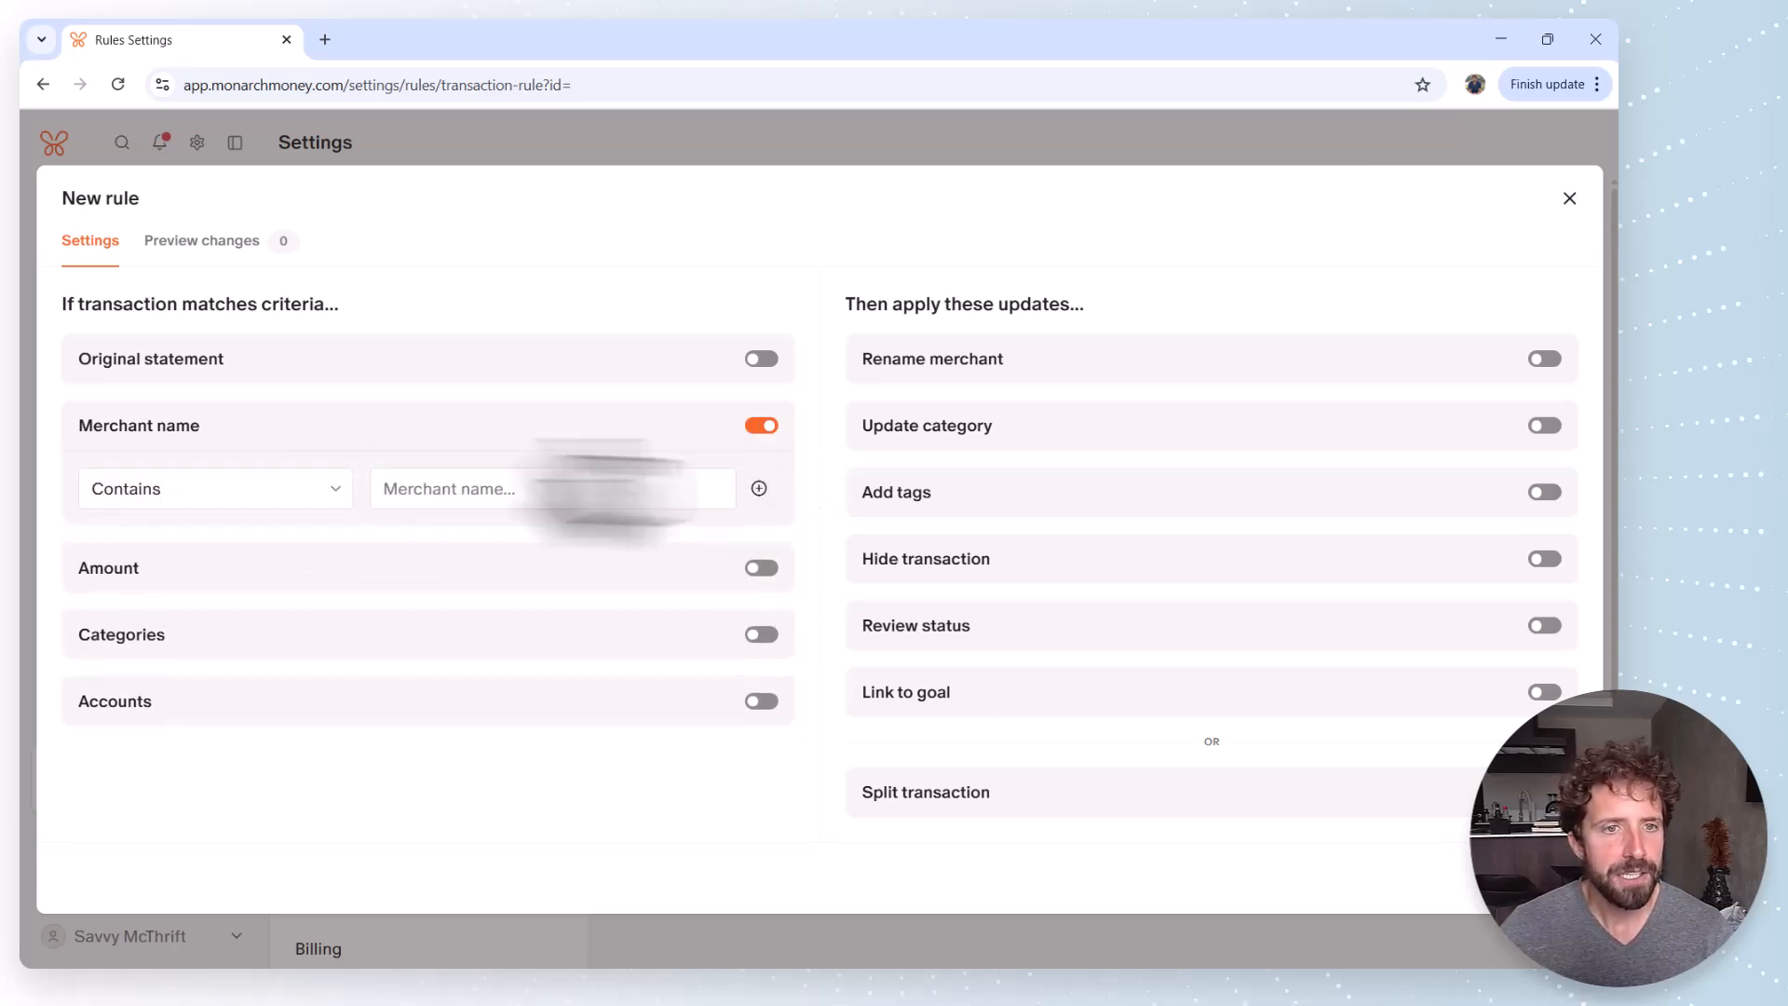
click(510, 489)
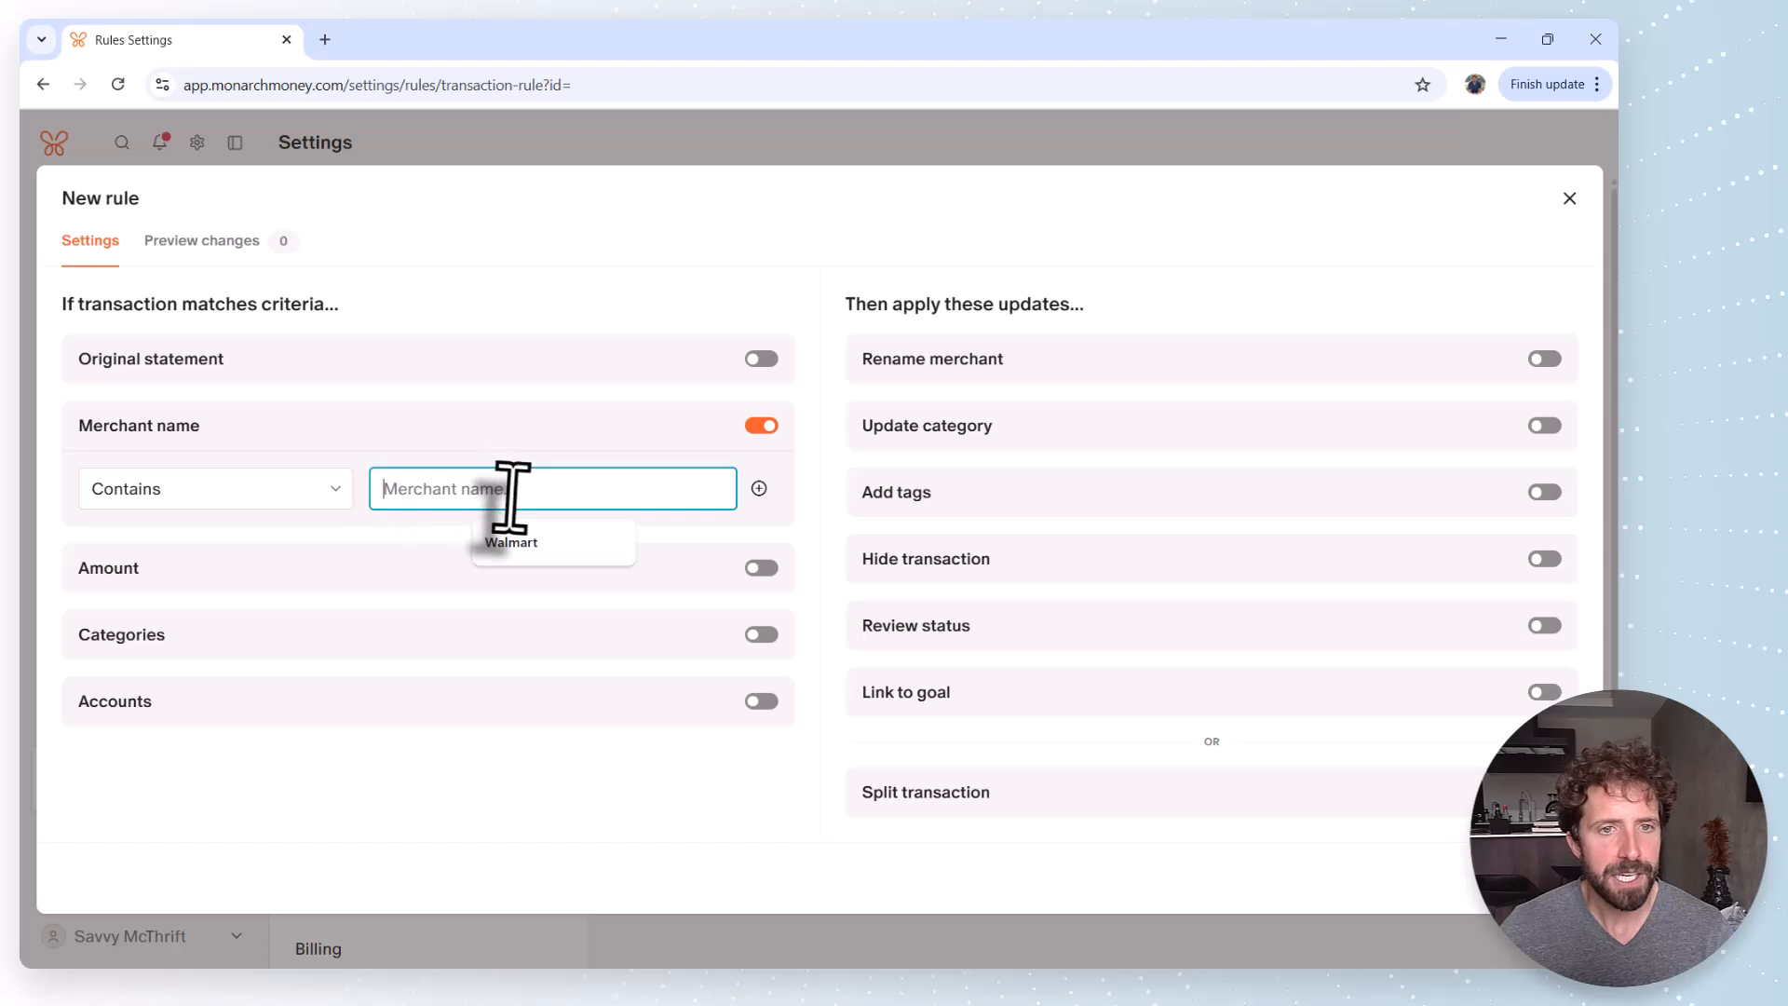
text(Trader Schmoes)
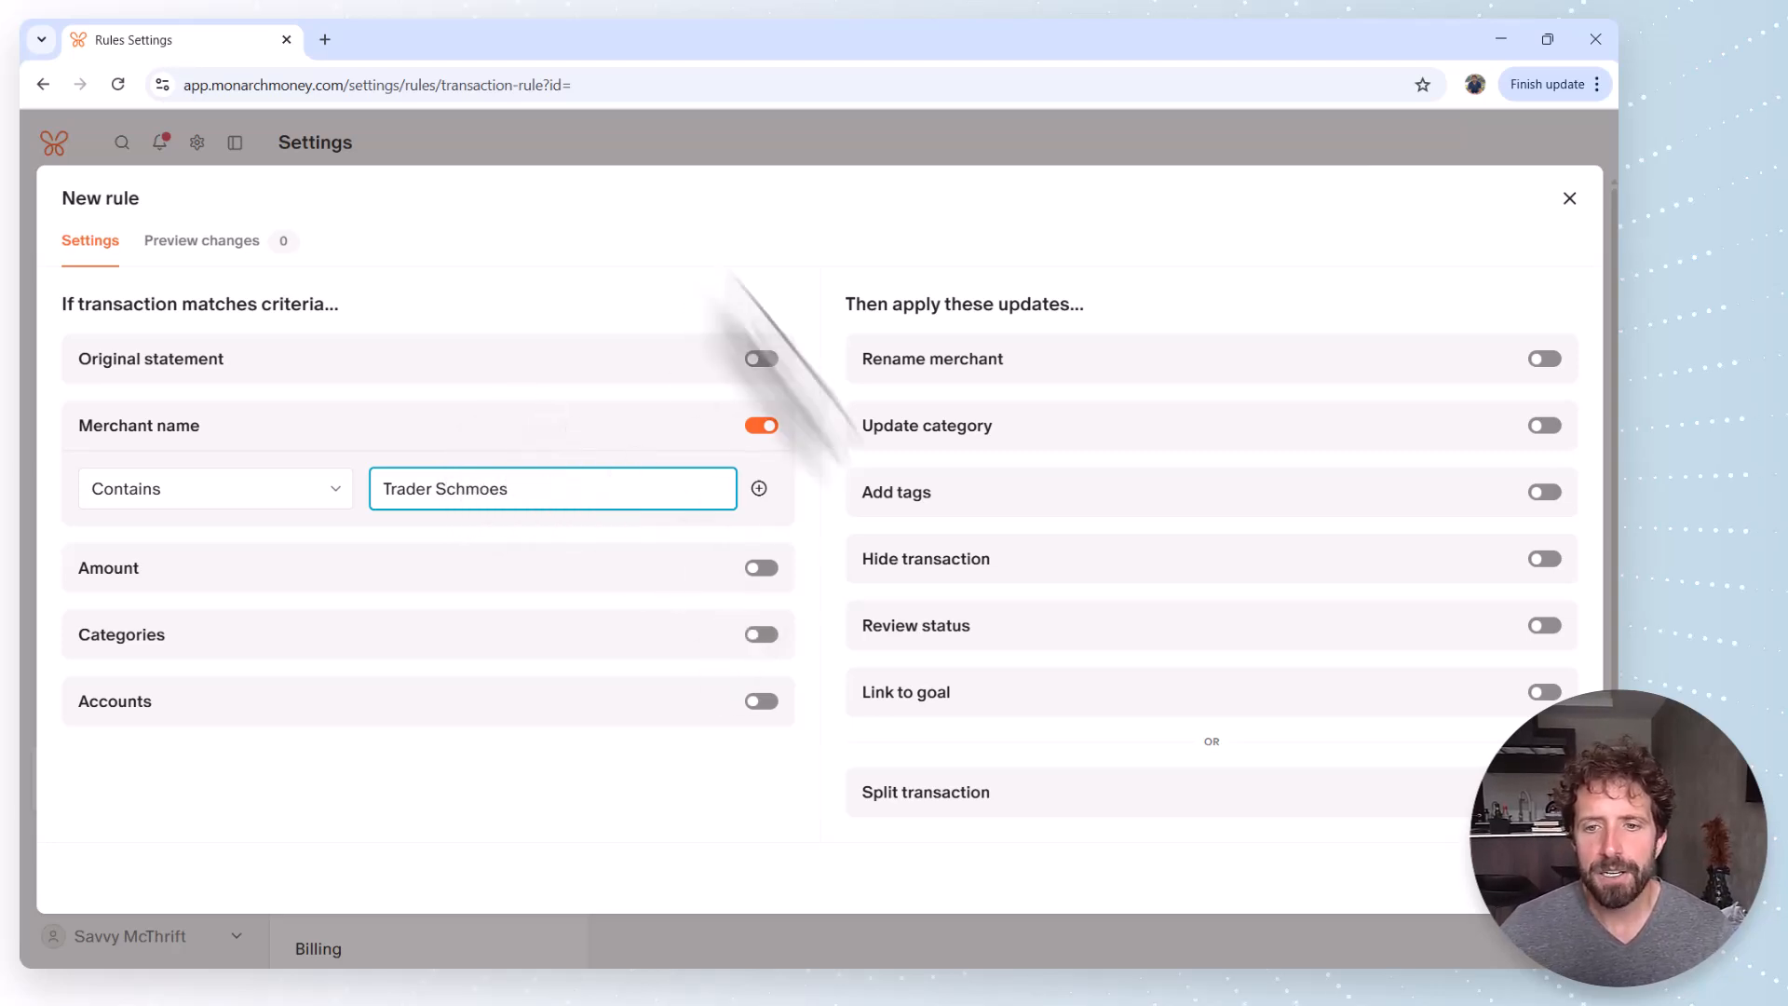
click(959, 886)
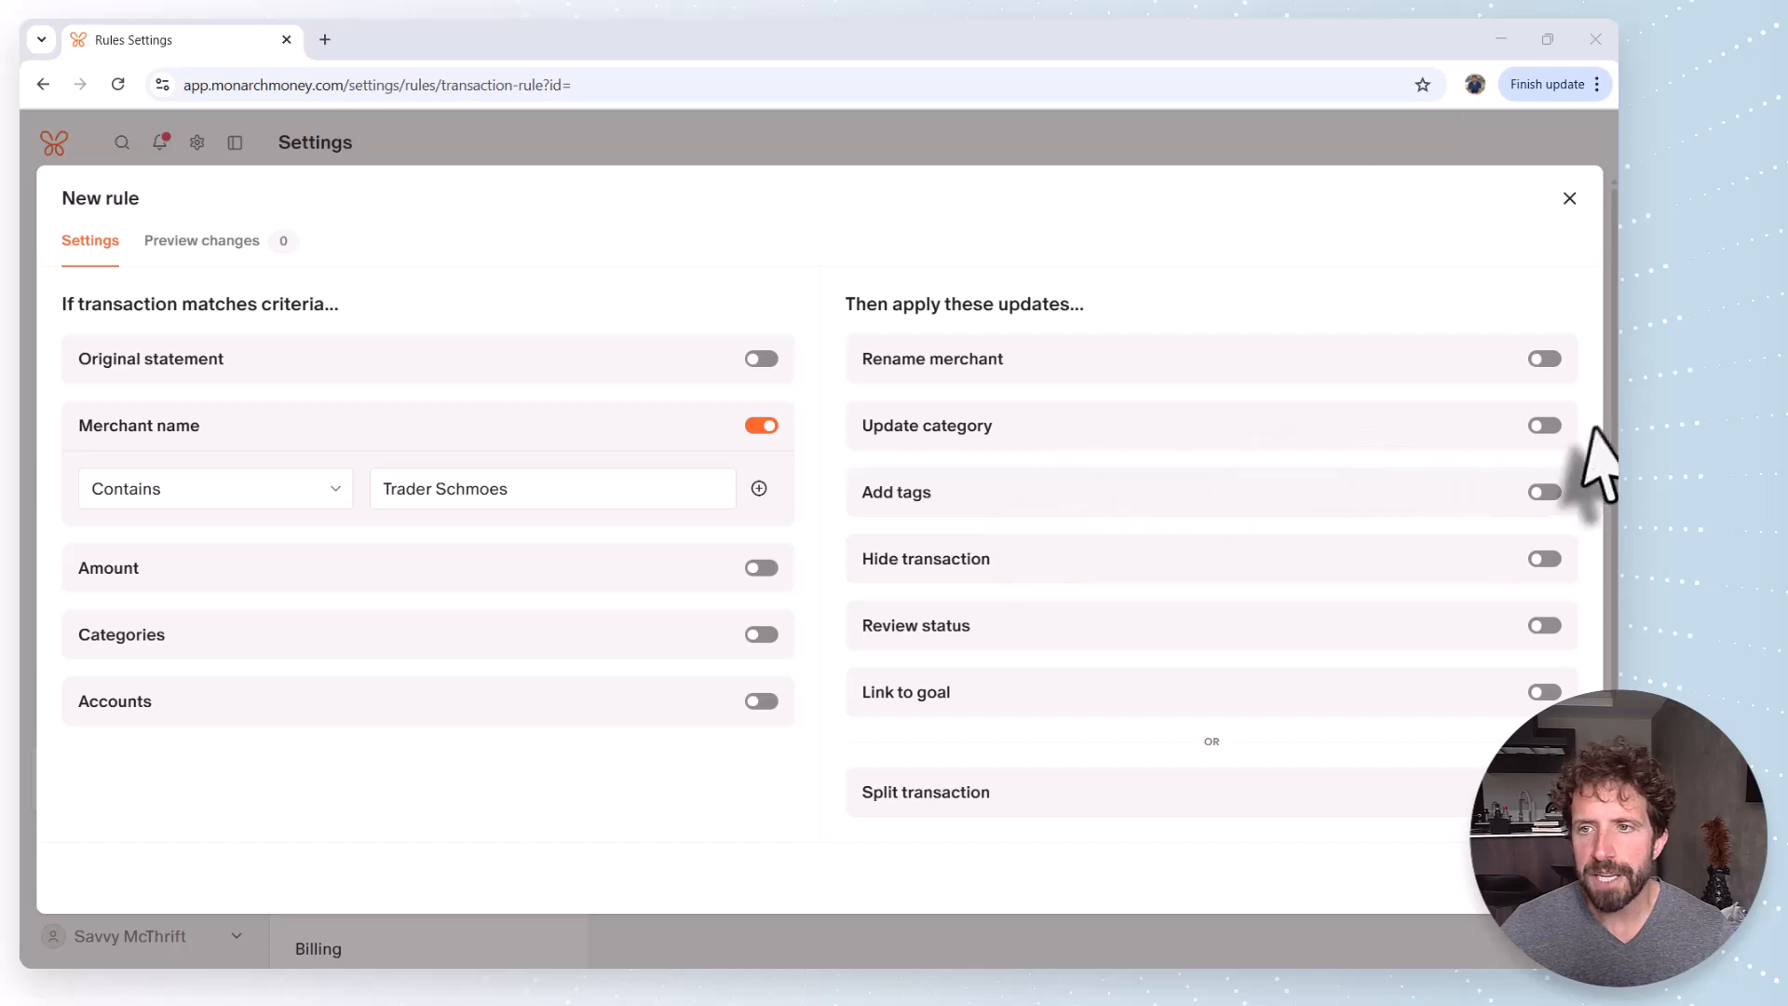
Have the rule update the category to Groceries, and save the rule
click(1544, 426)
click(1266, 456)
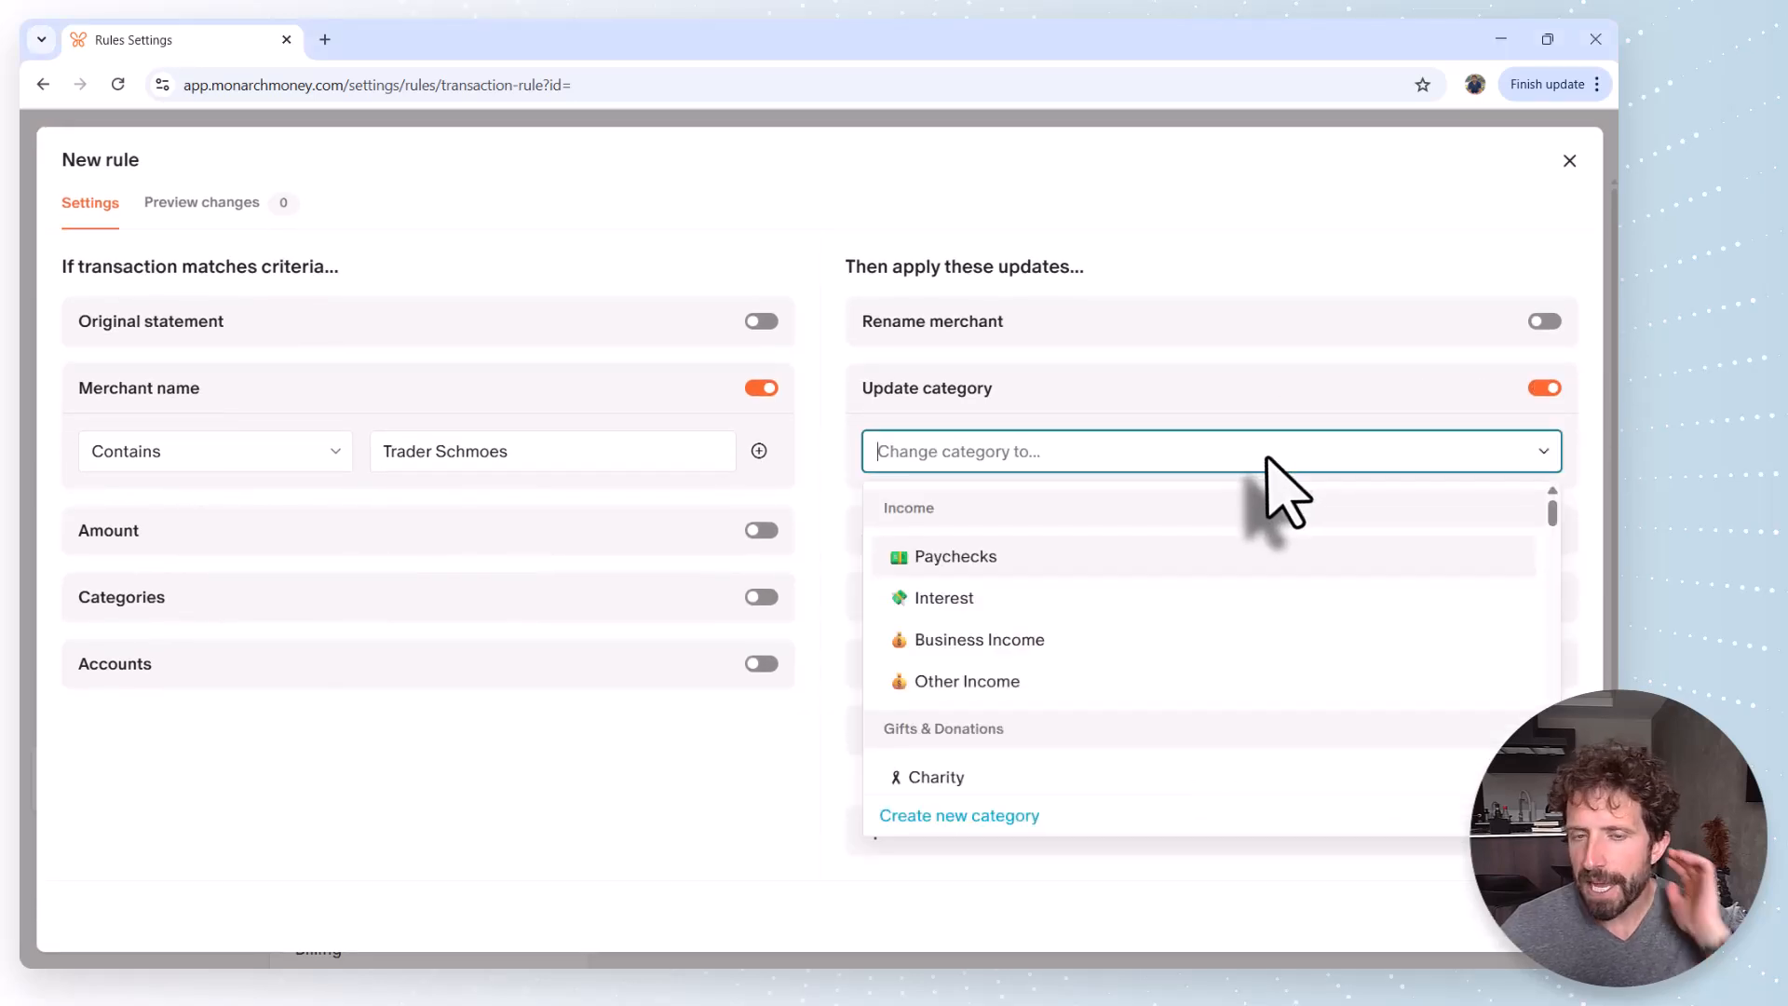
scroll(1211, 633, down, 3)
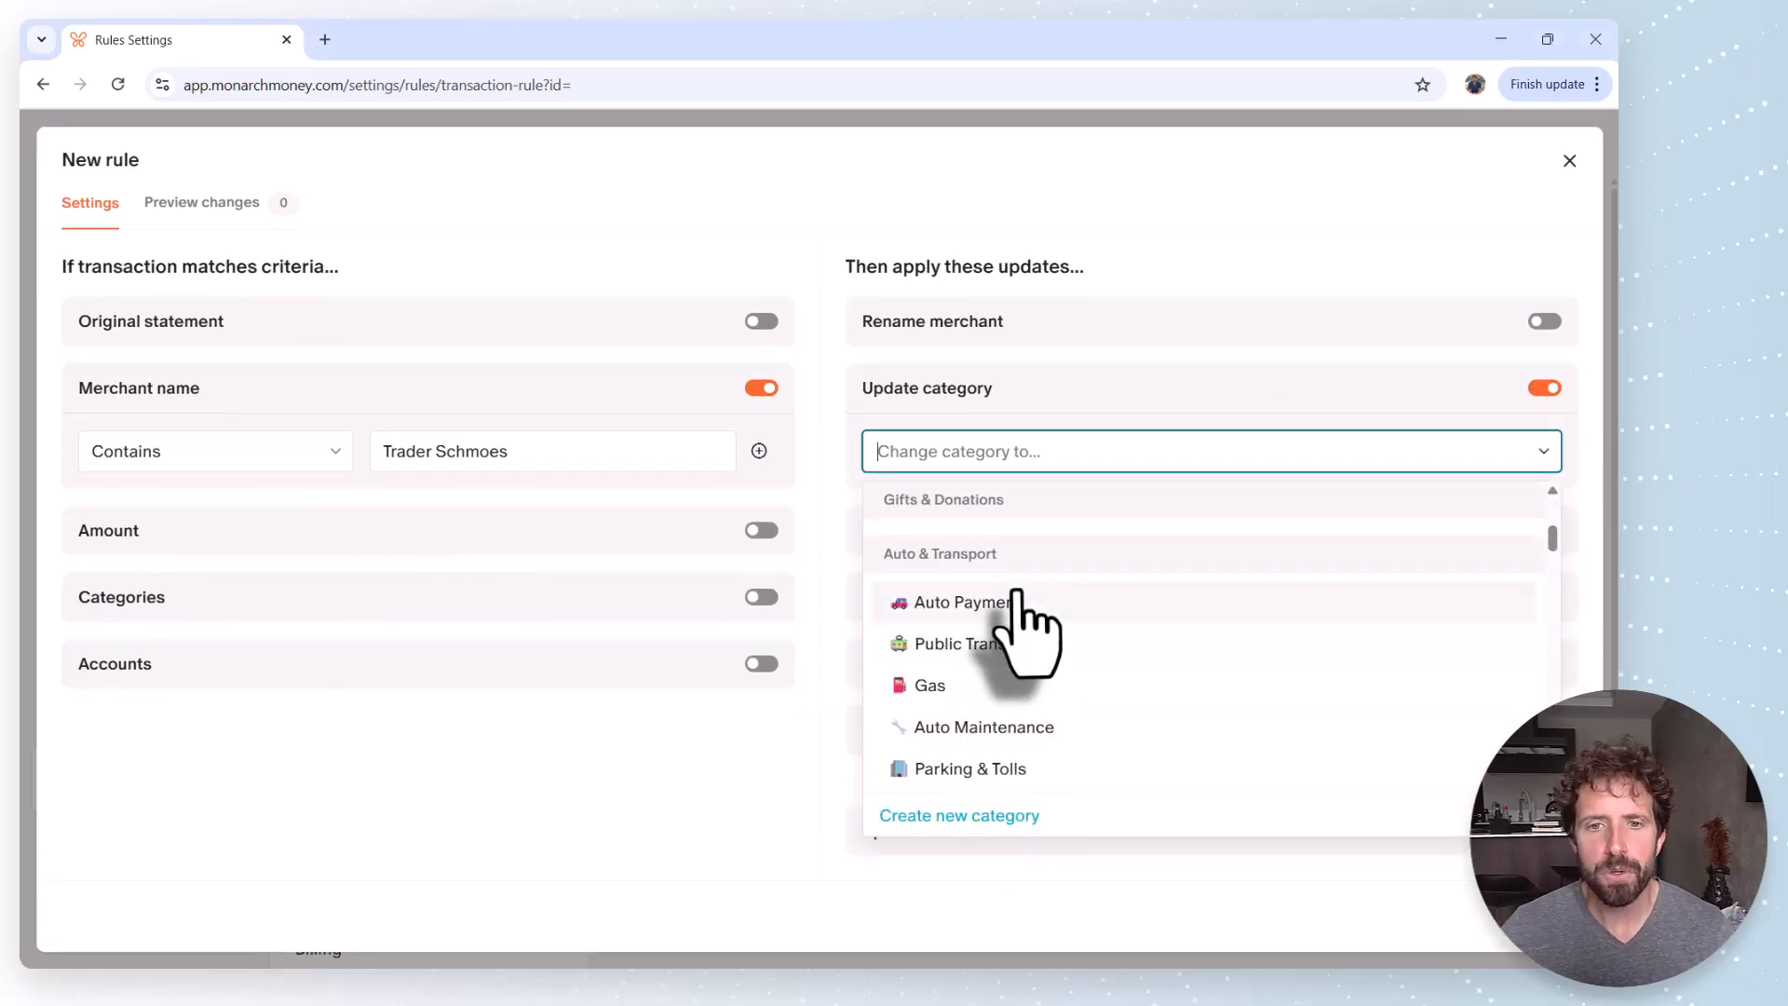
scroll(1032, 656, down, 6)
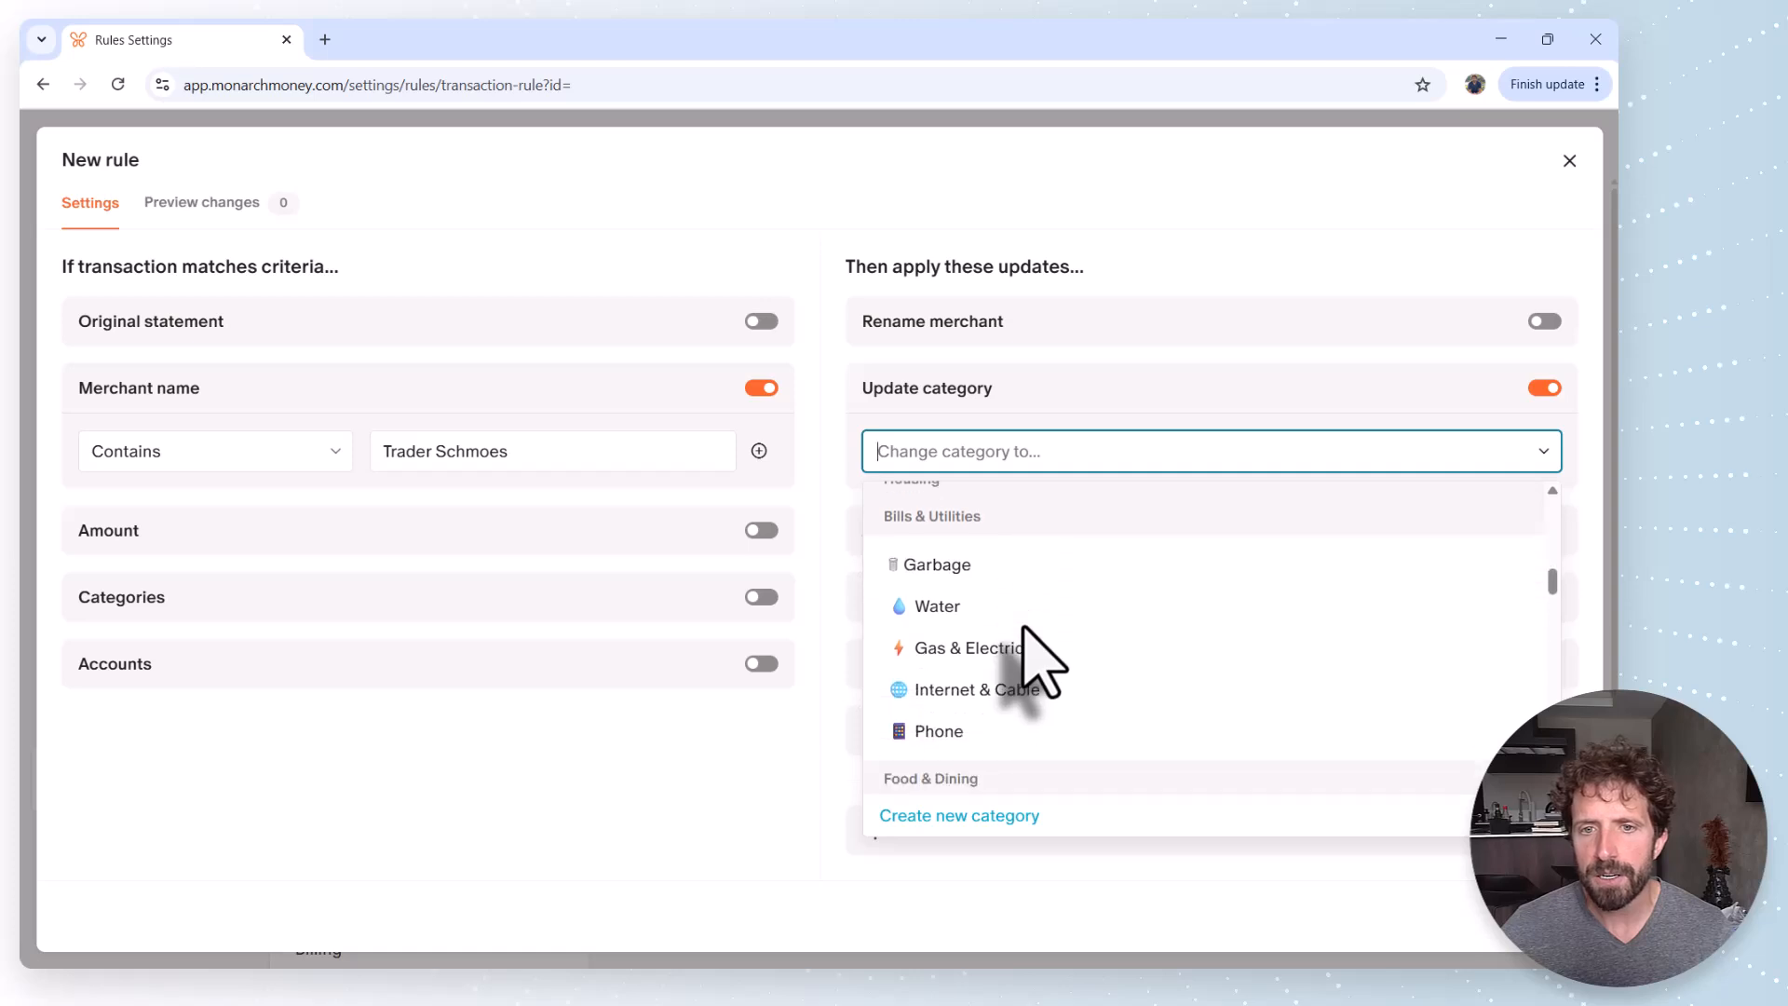
scroll(1033, 654, down, 2)
scroll(1015, 651, up, 2)
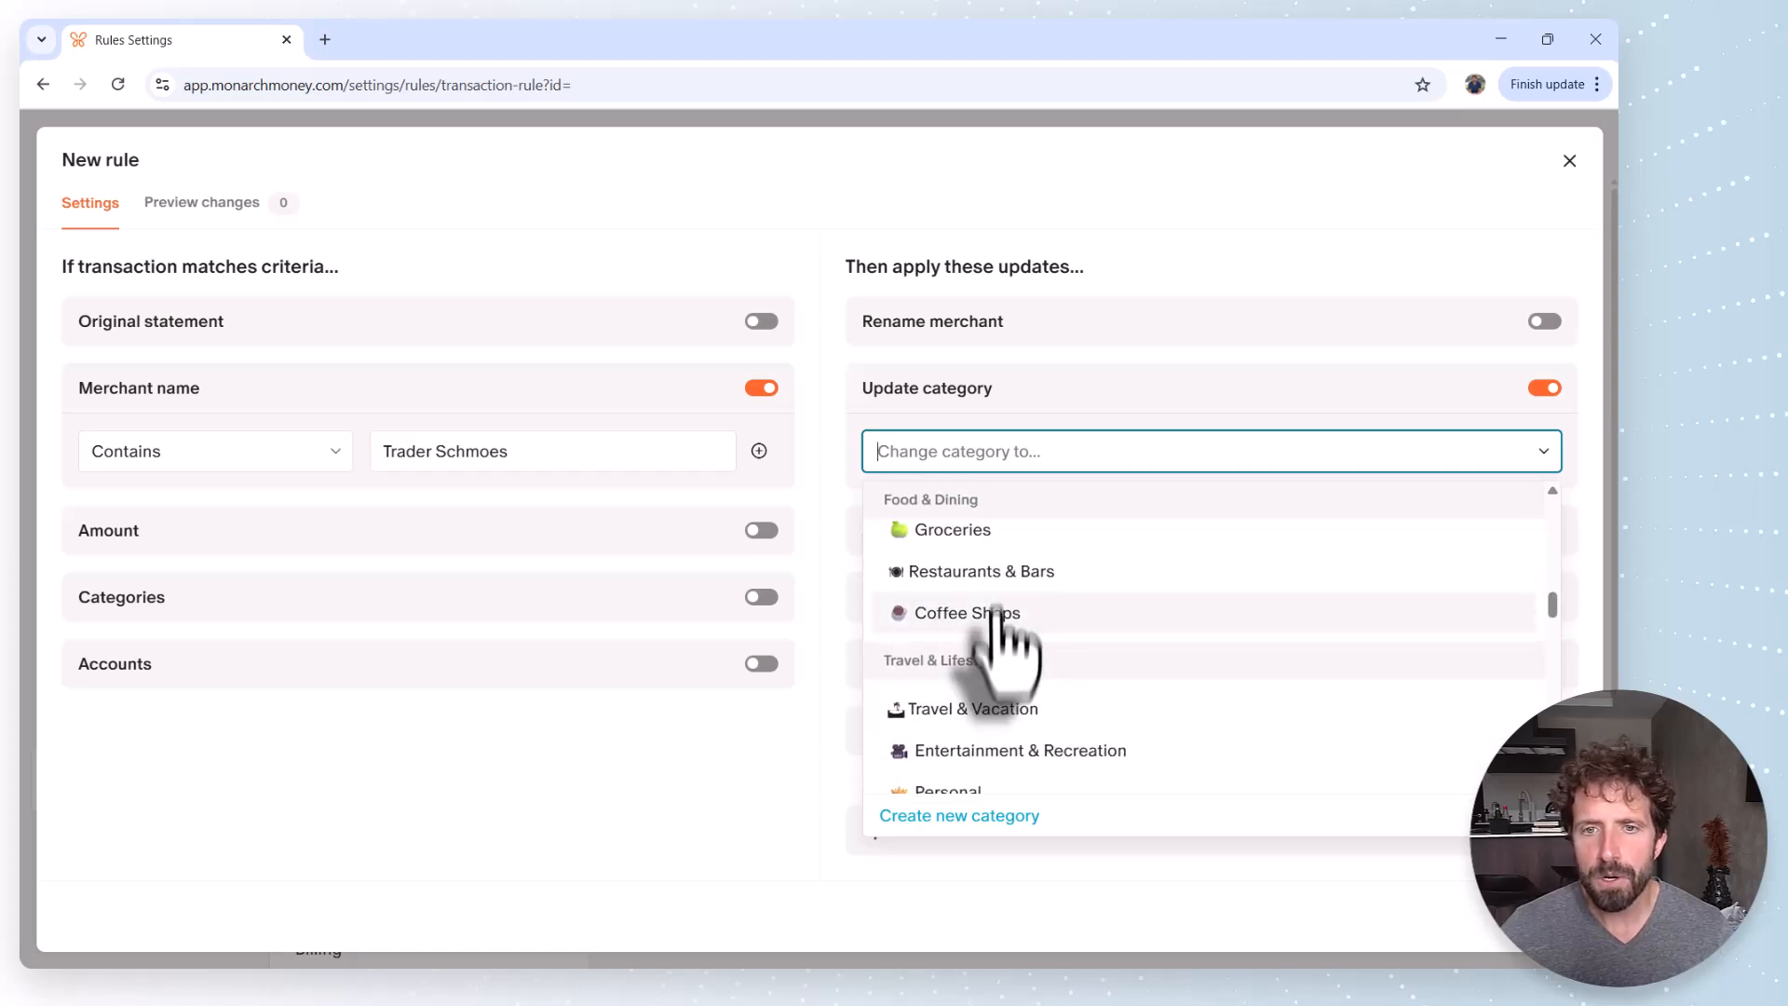
click(973, 622)
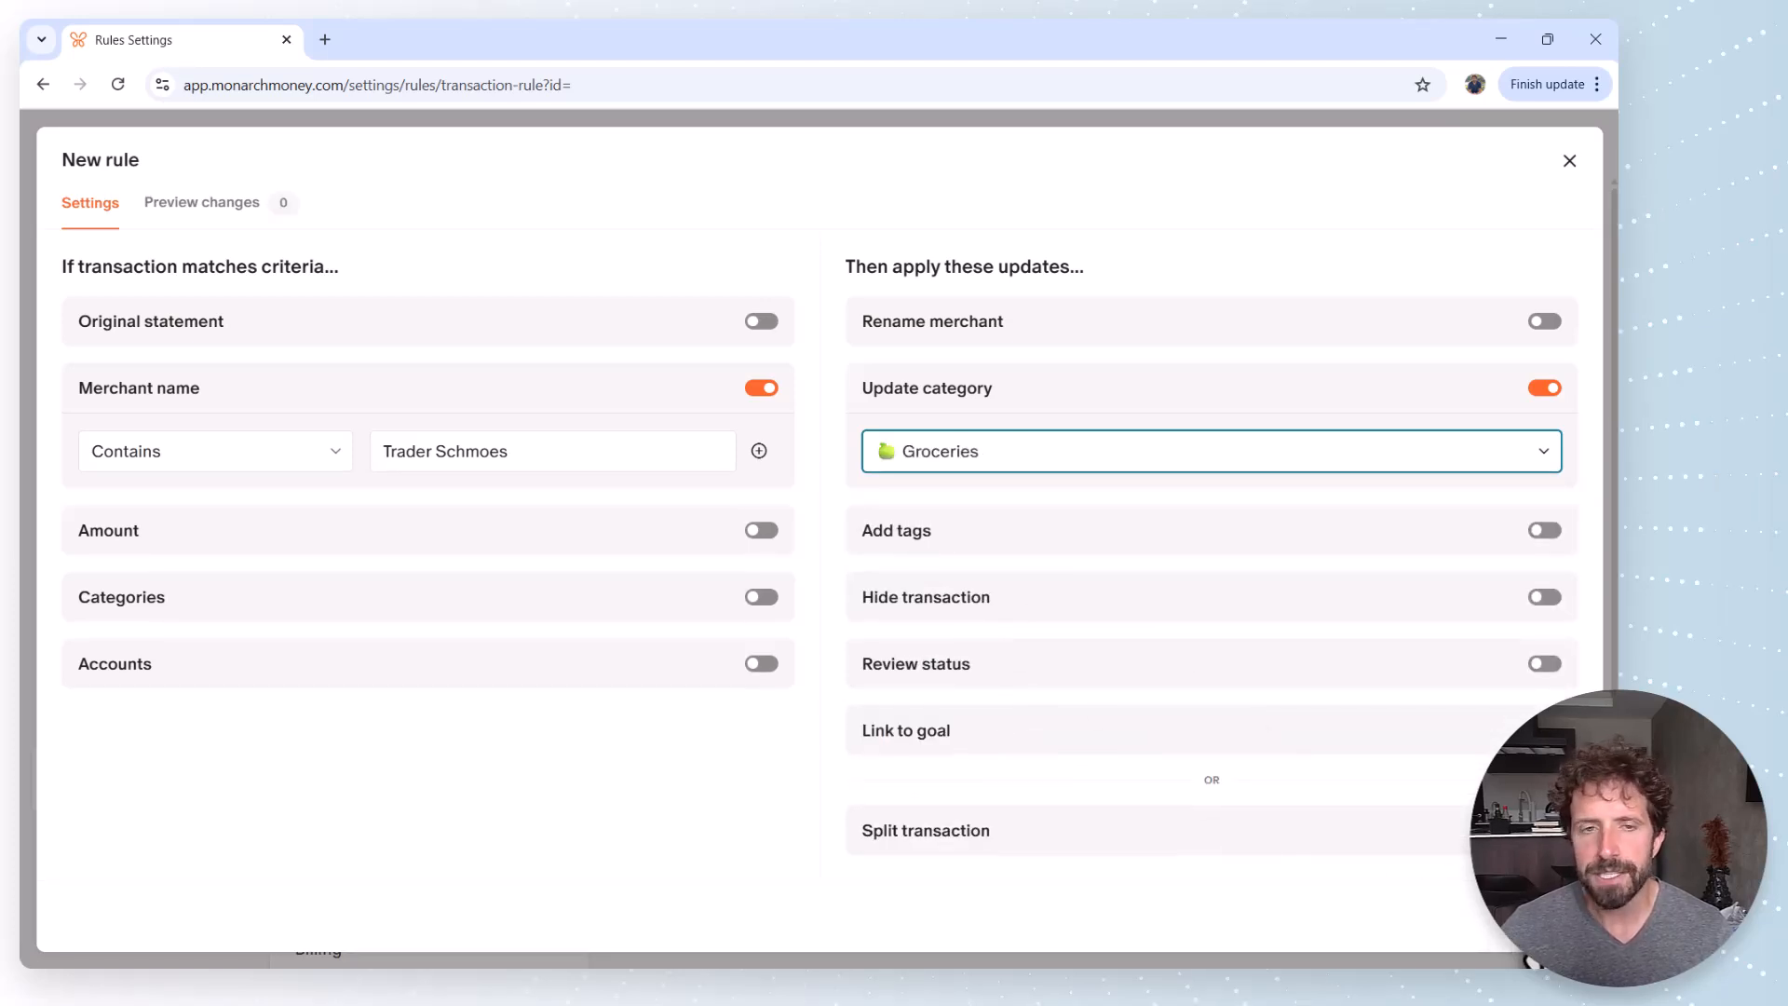
click(1507, 927)
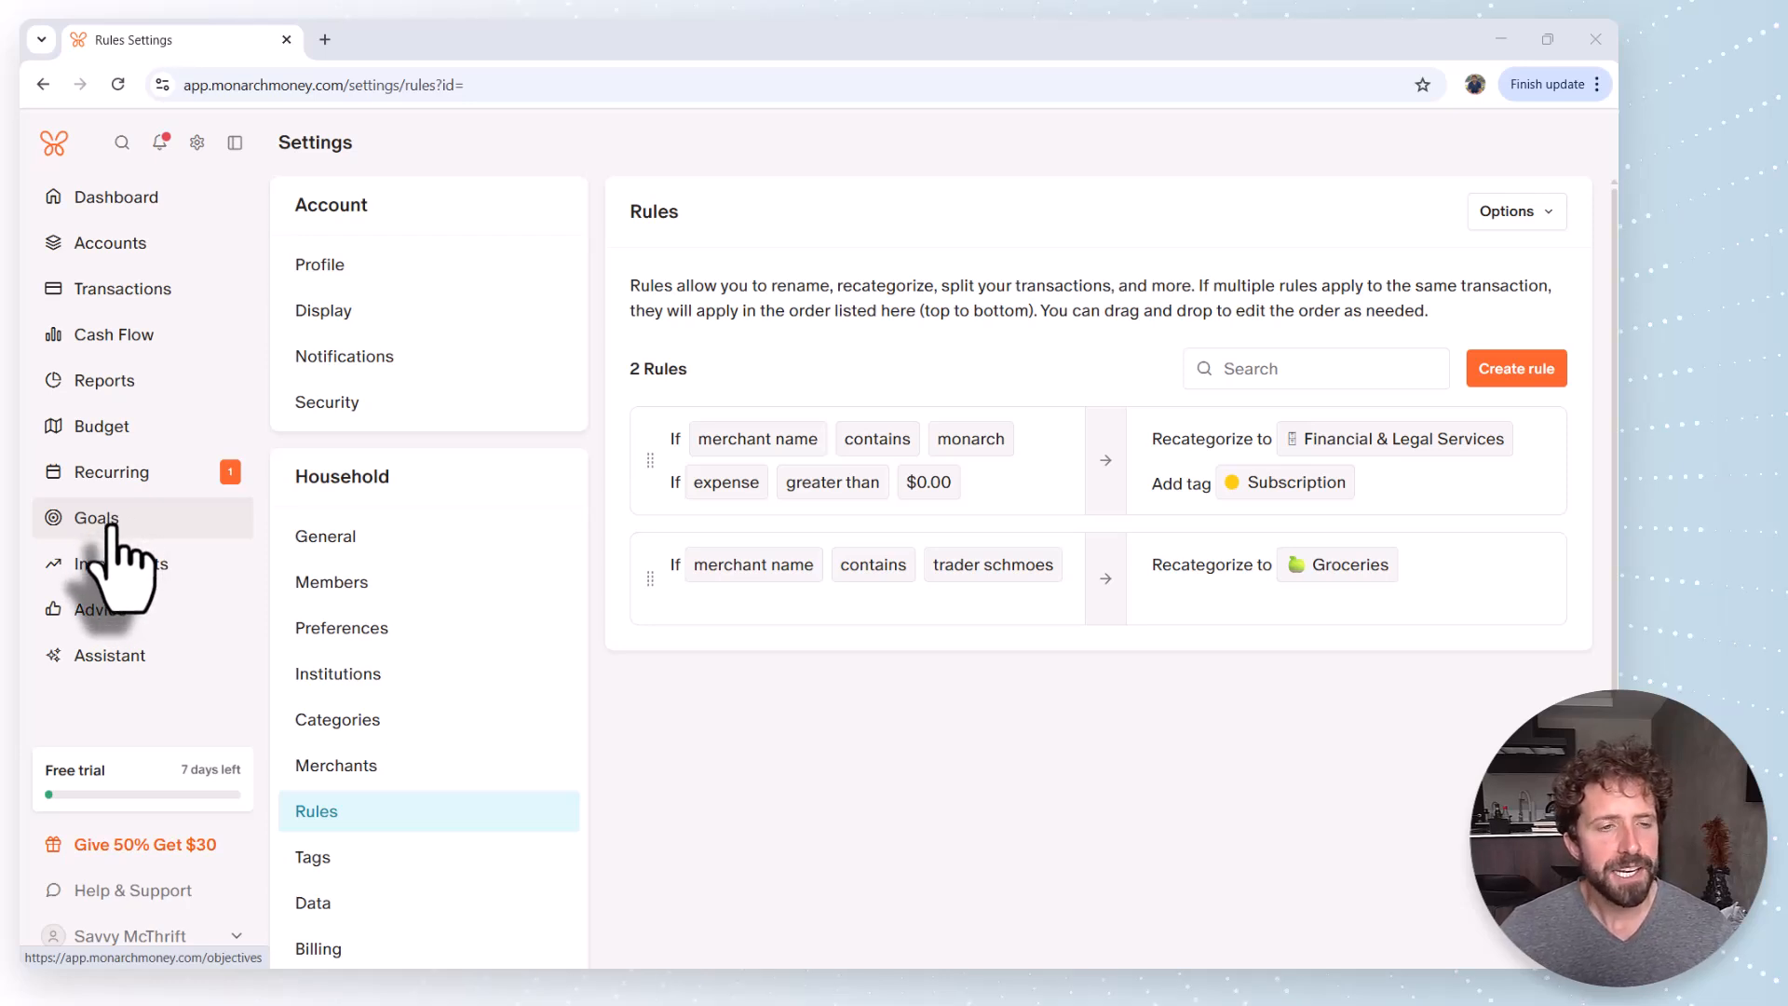
Start the goals setup and select one Emergency Fund from the Save up goals
click(111, 525)
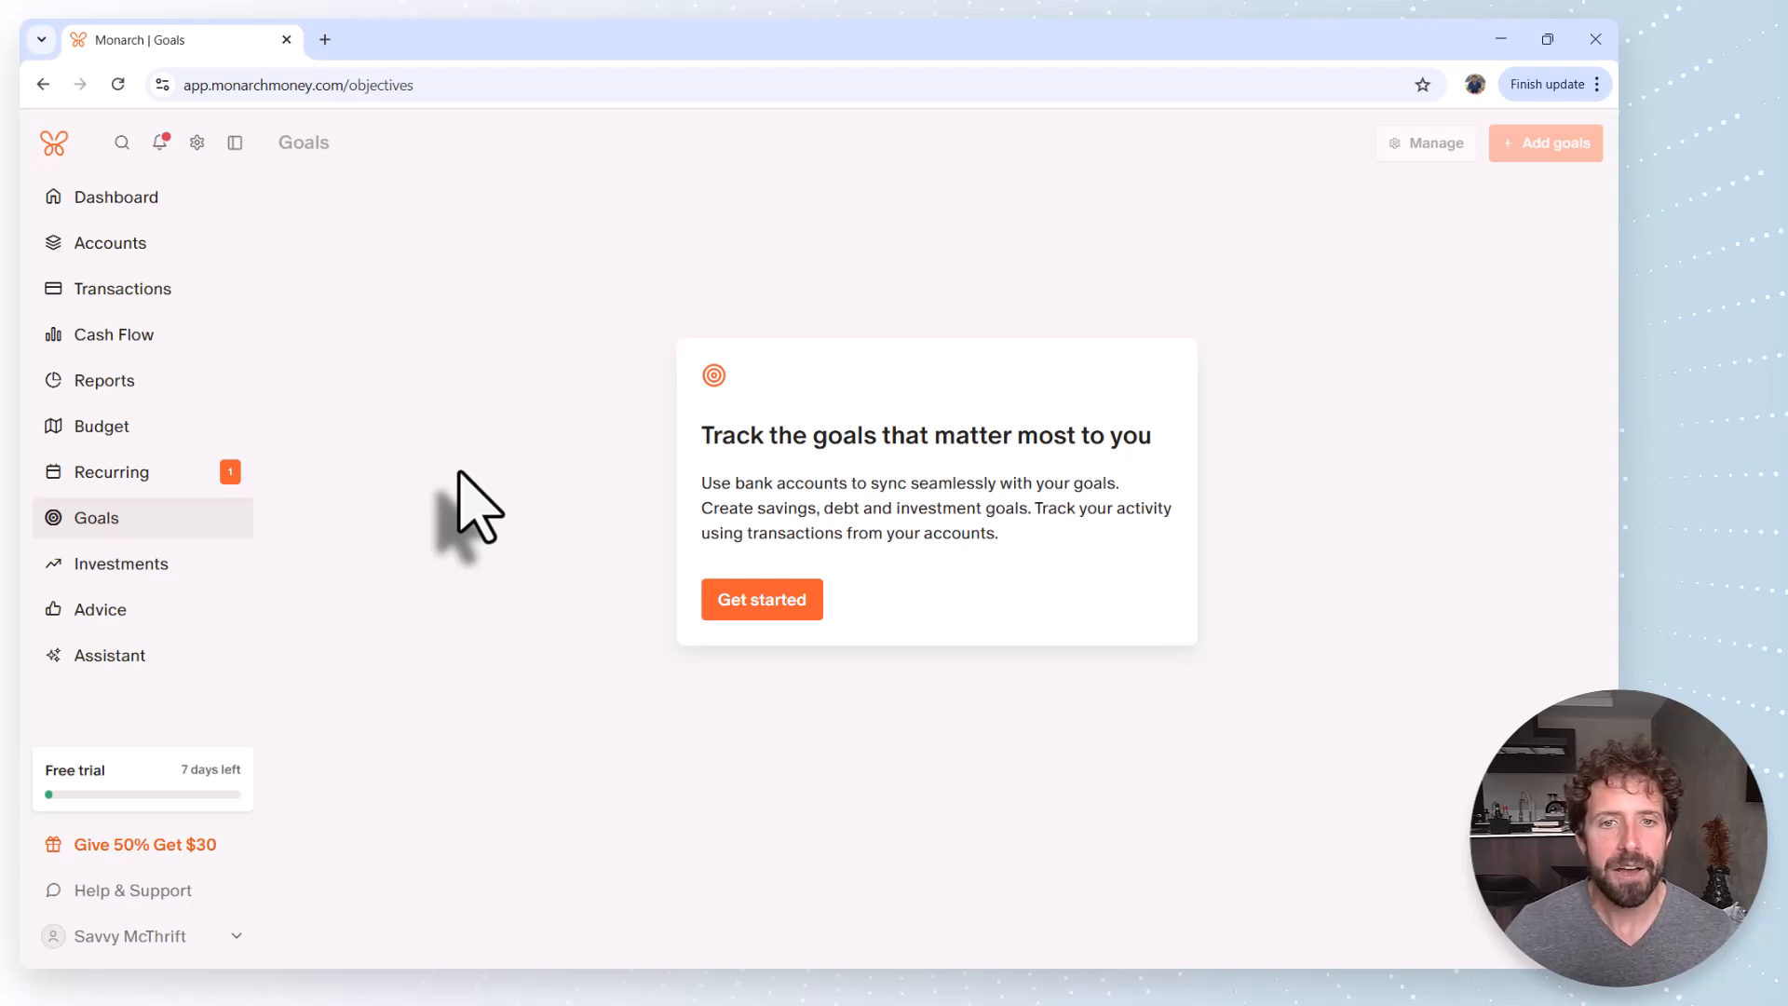
click(768, 615)
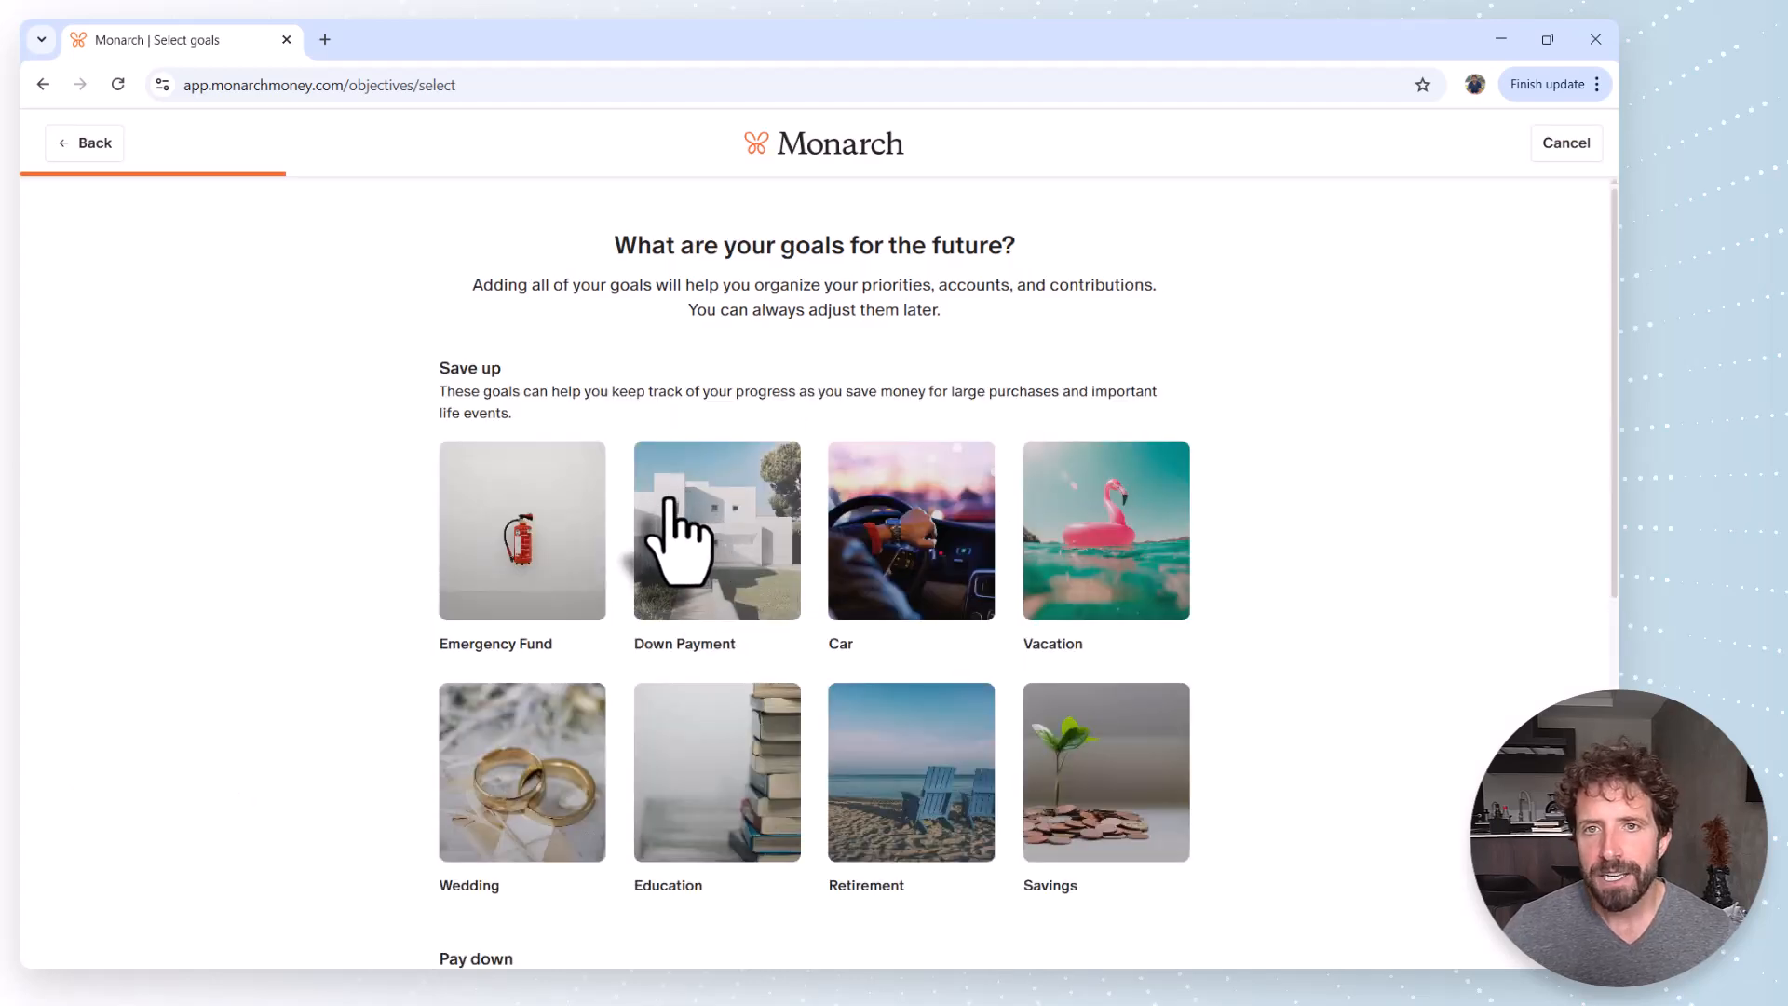
click(522, 554)
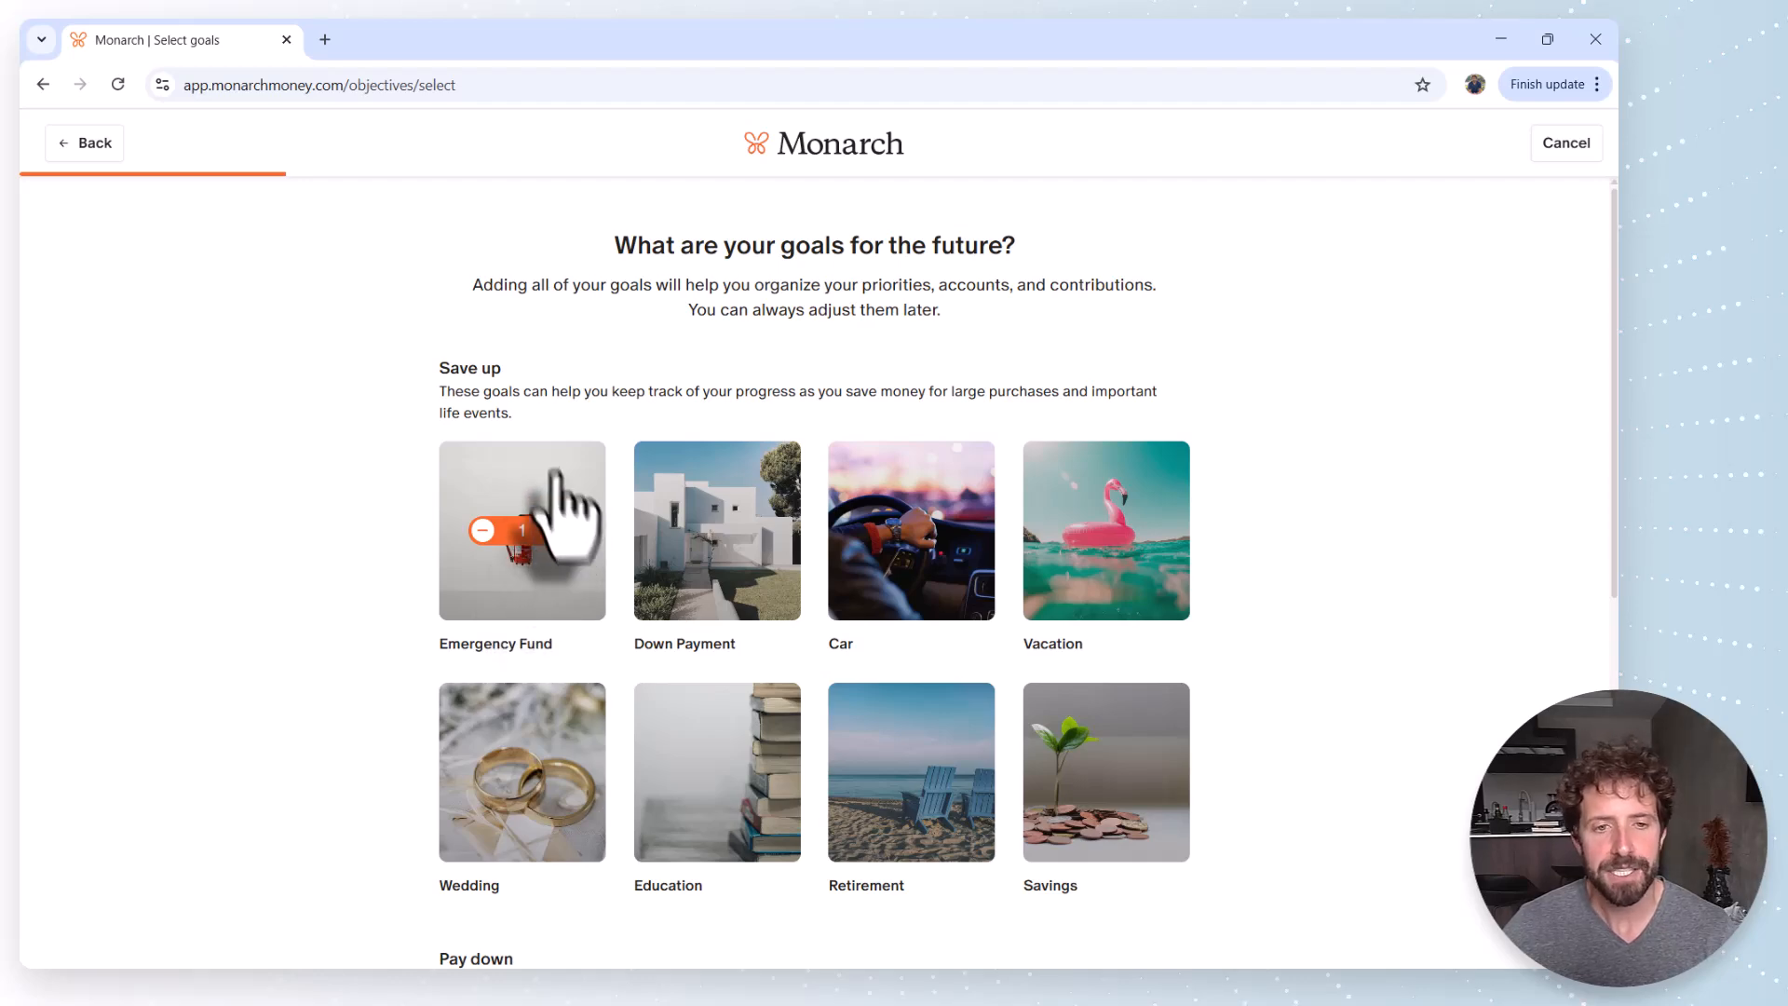
scroll(573, 386, down, 3)
scroll(565, 392, up, 2)
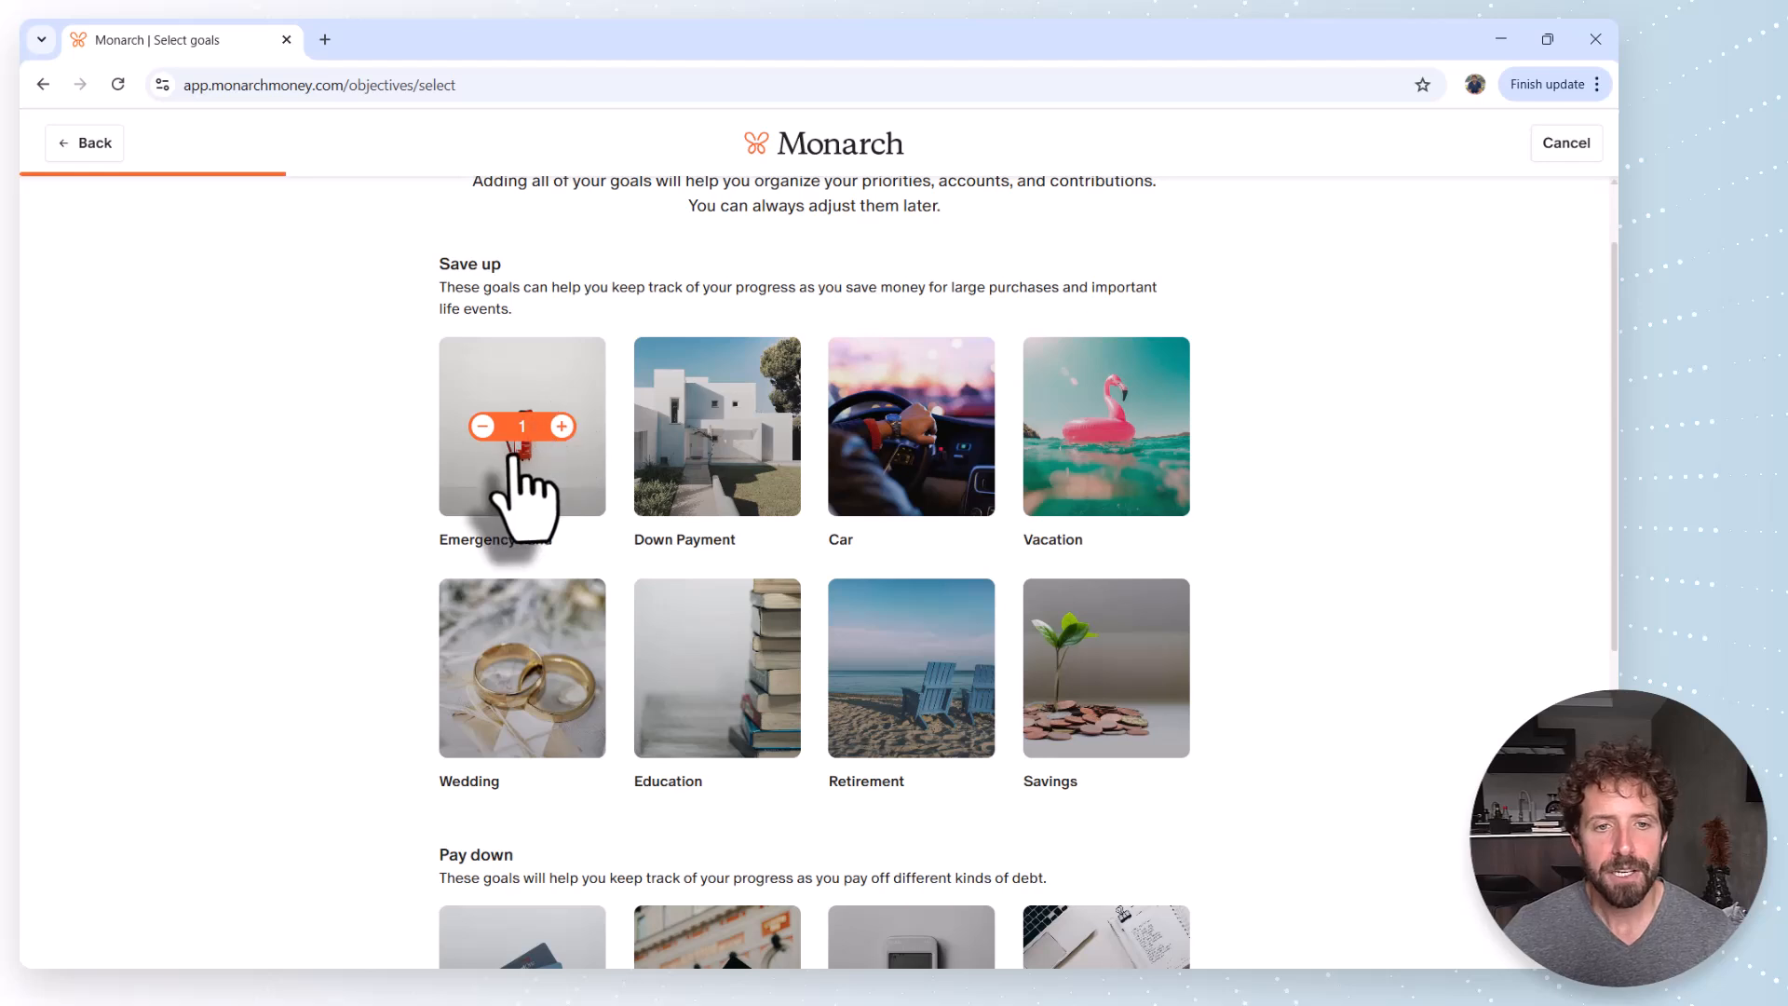
scroll(526, 450, down, 1)
scroll(527, 451, down, 6)
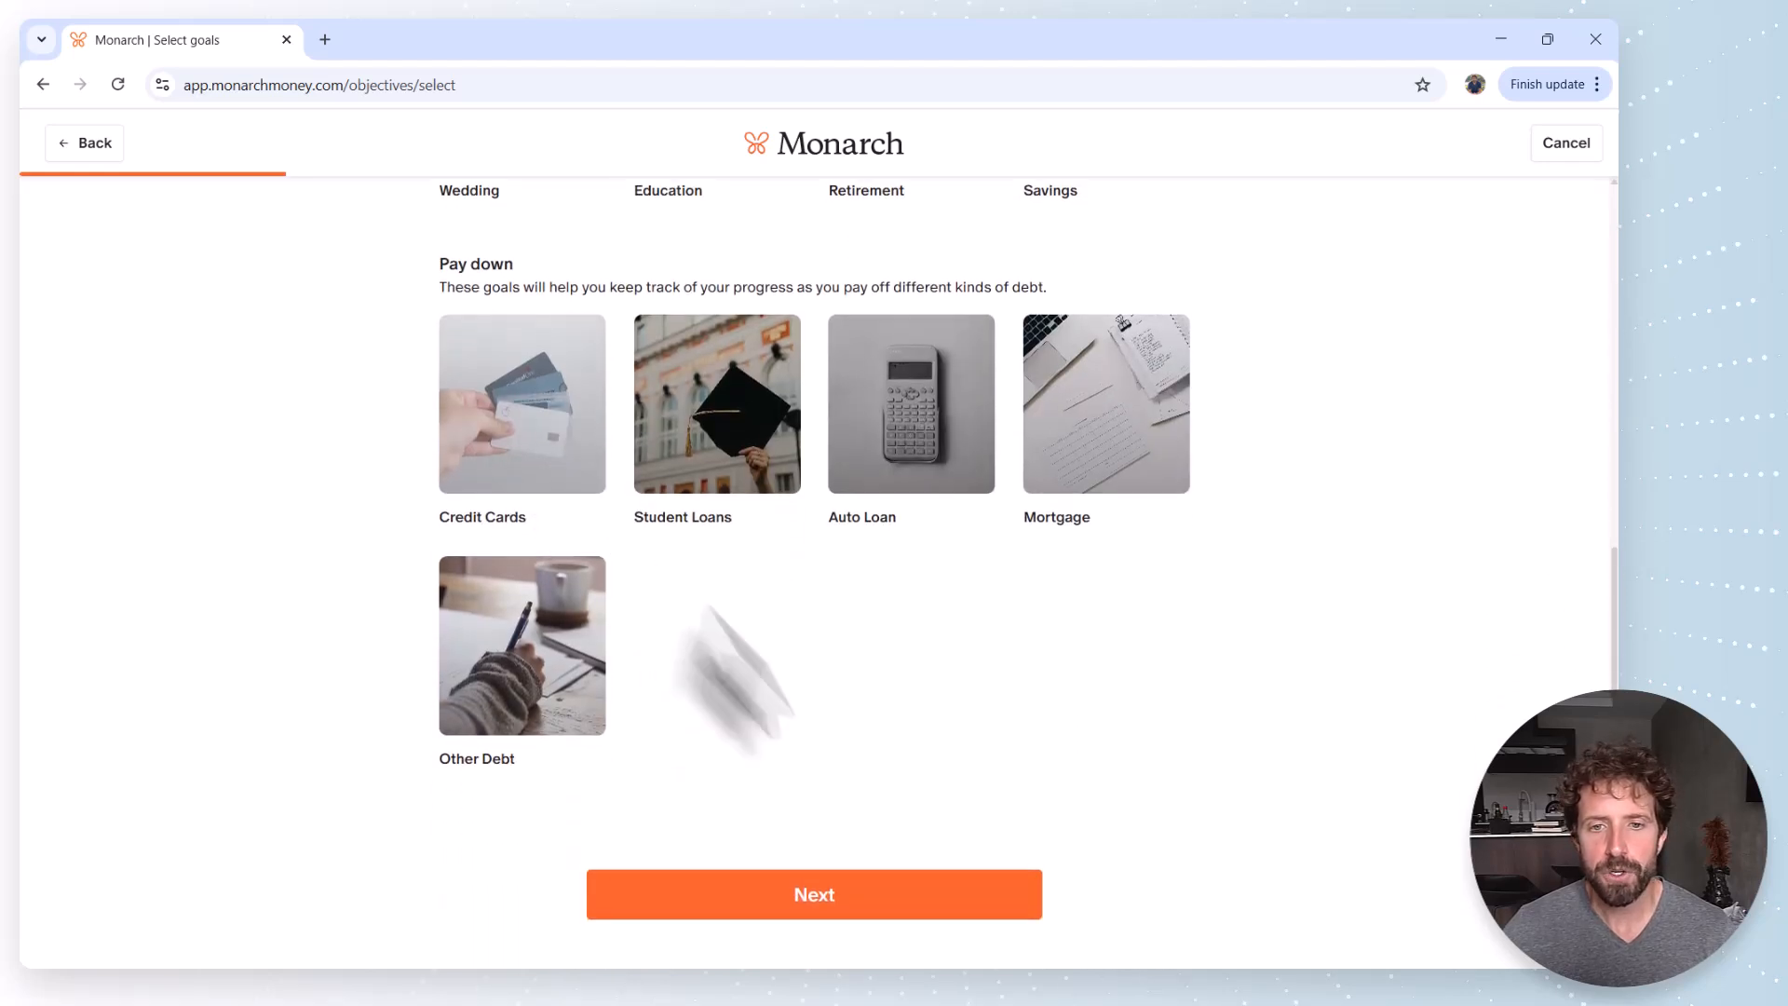
click(782, 909)
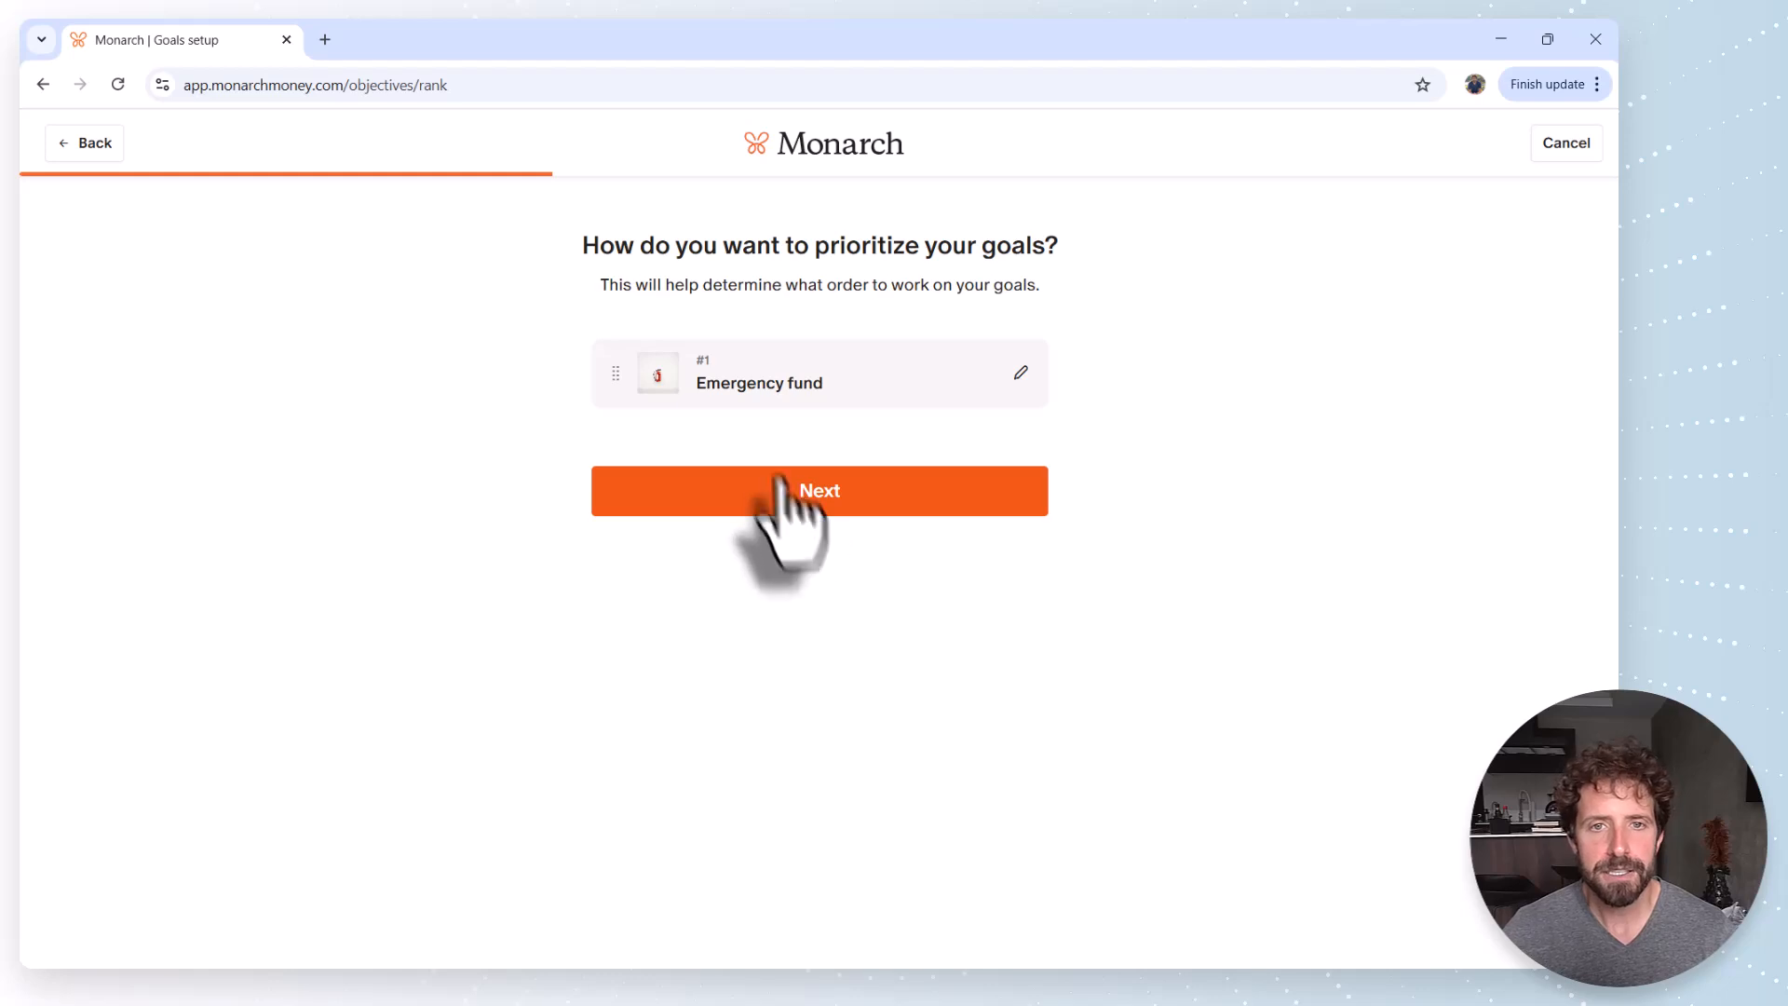
Keep the Emergency fund as the first priority and set its savings target to $9,000
click(809, 503)
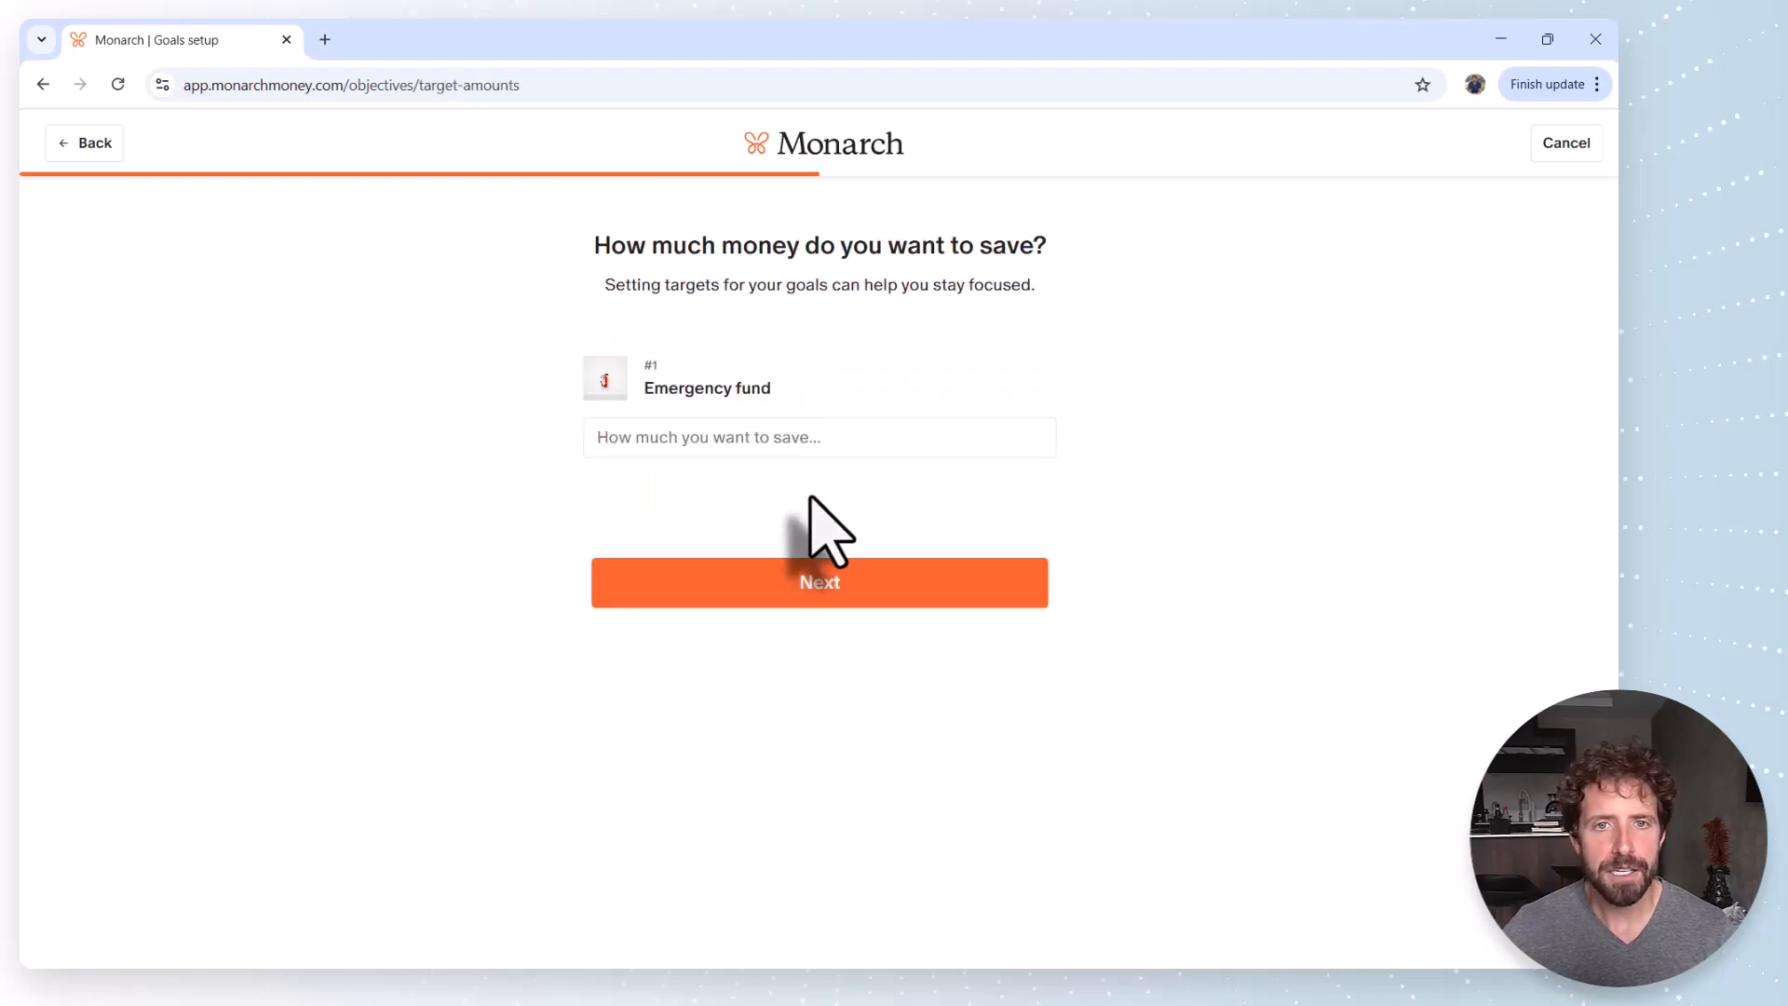
click(781, 445)
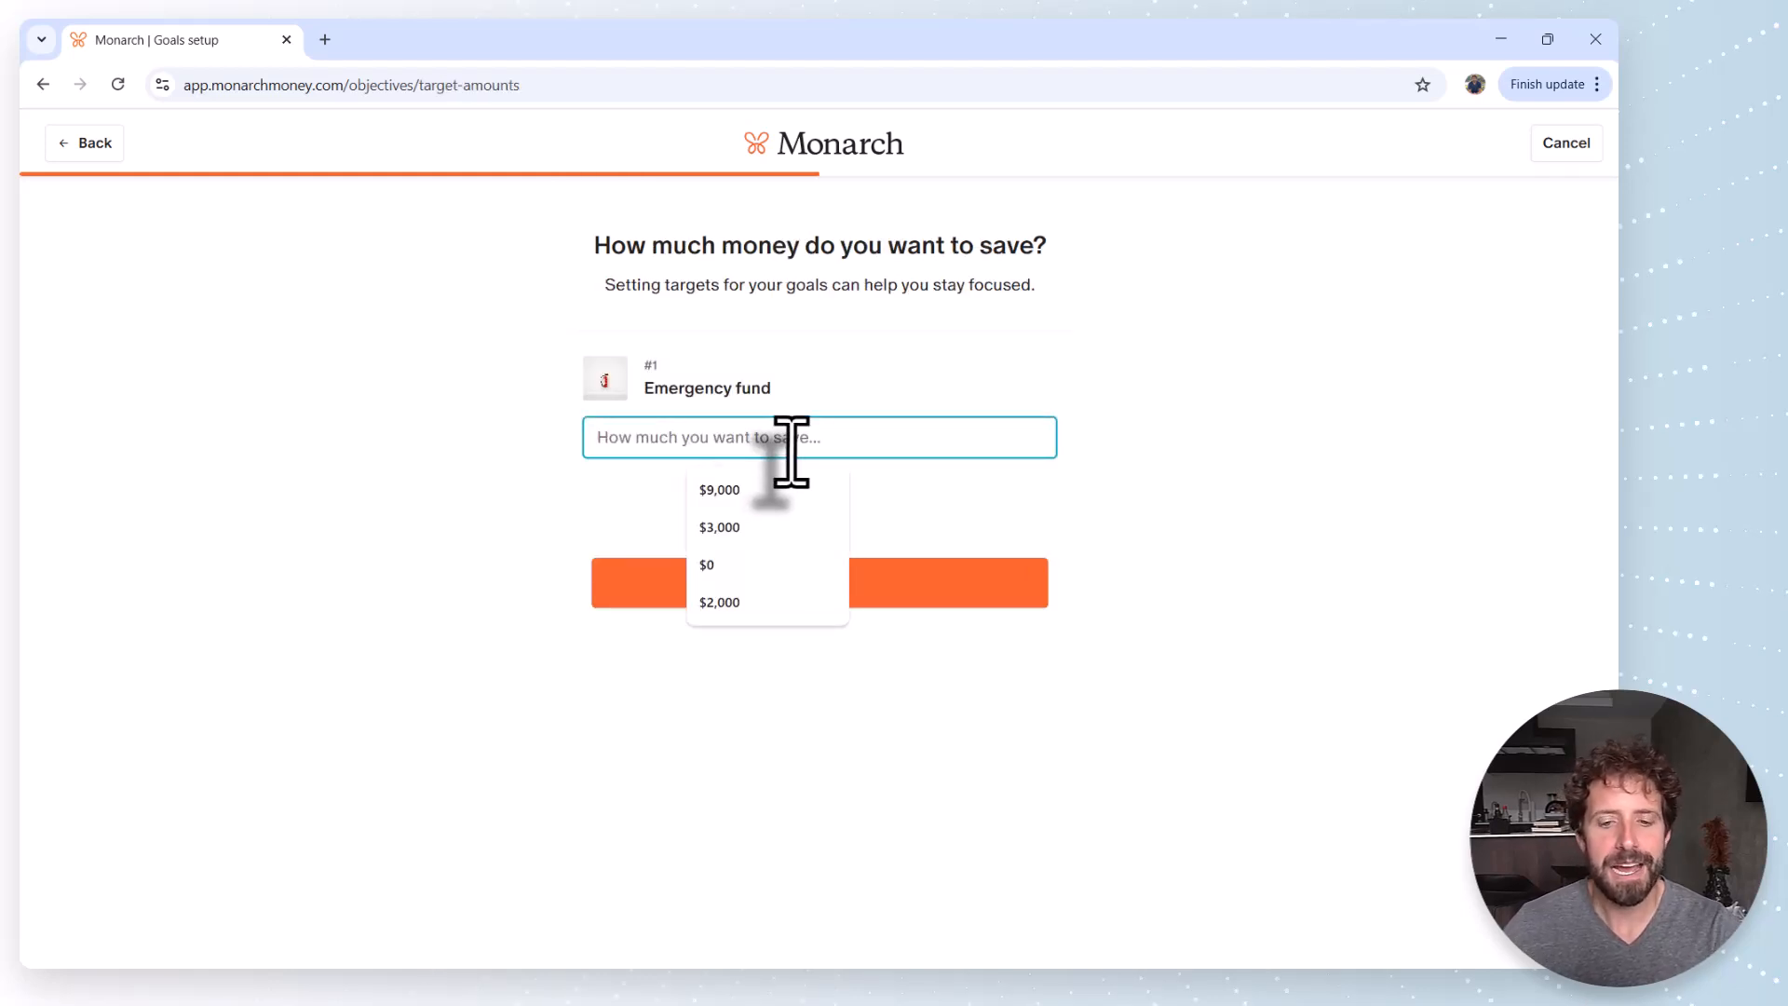
text(9)
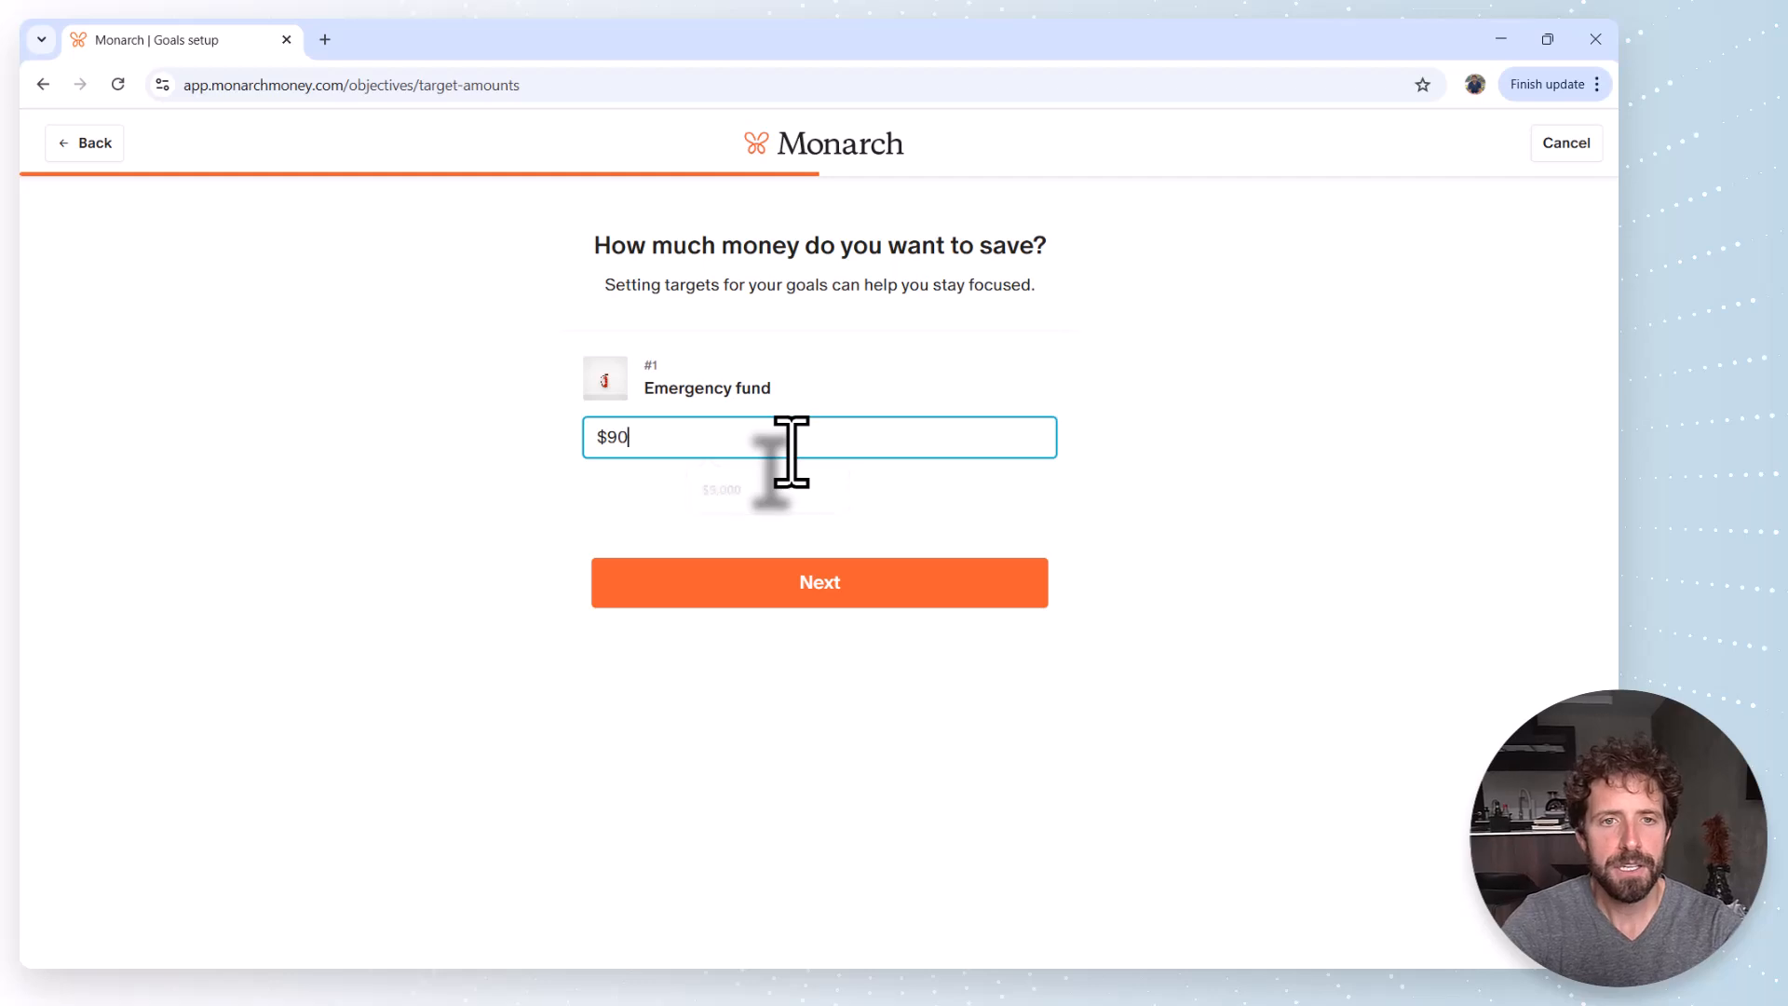
click(759, 597)
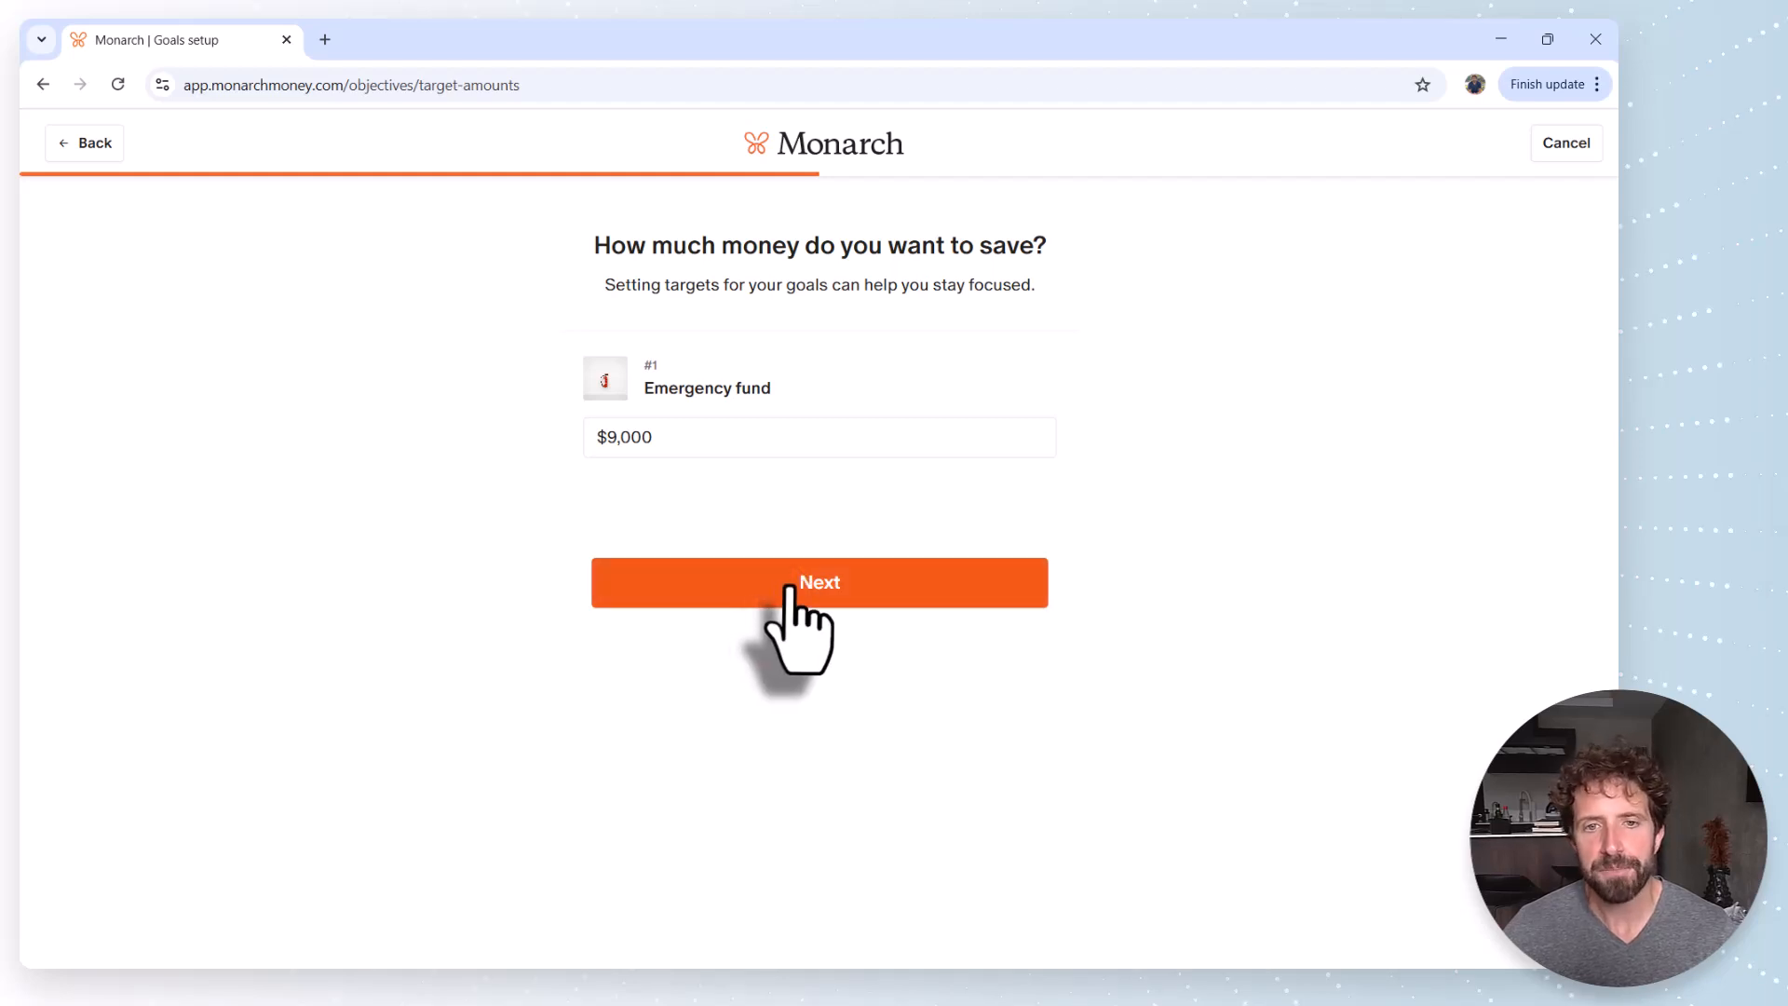
Assign the Ally Account to the Emergency fund goal, using $9,000 of it instead of the entire account balance
click(788, 589)
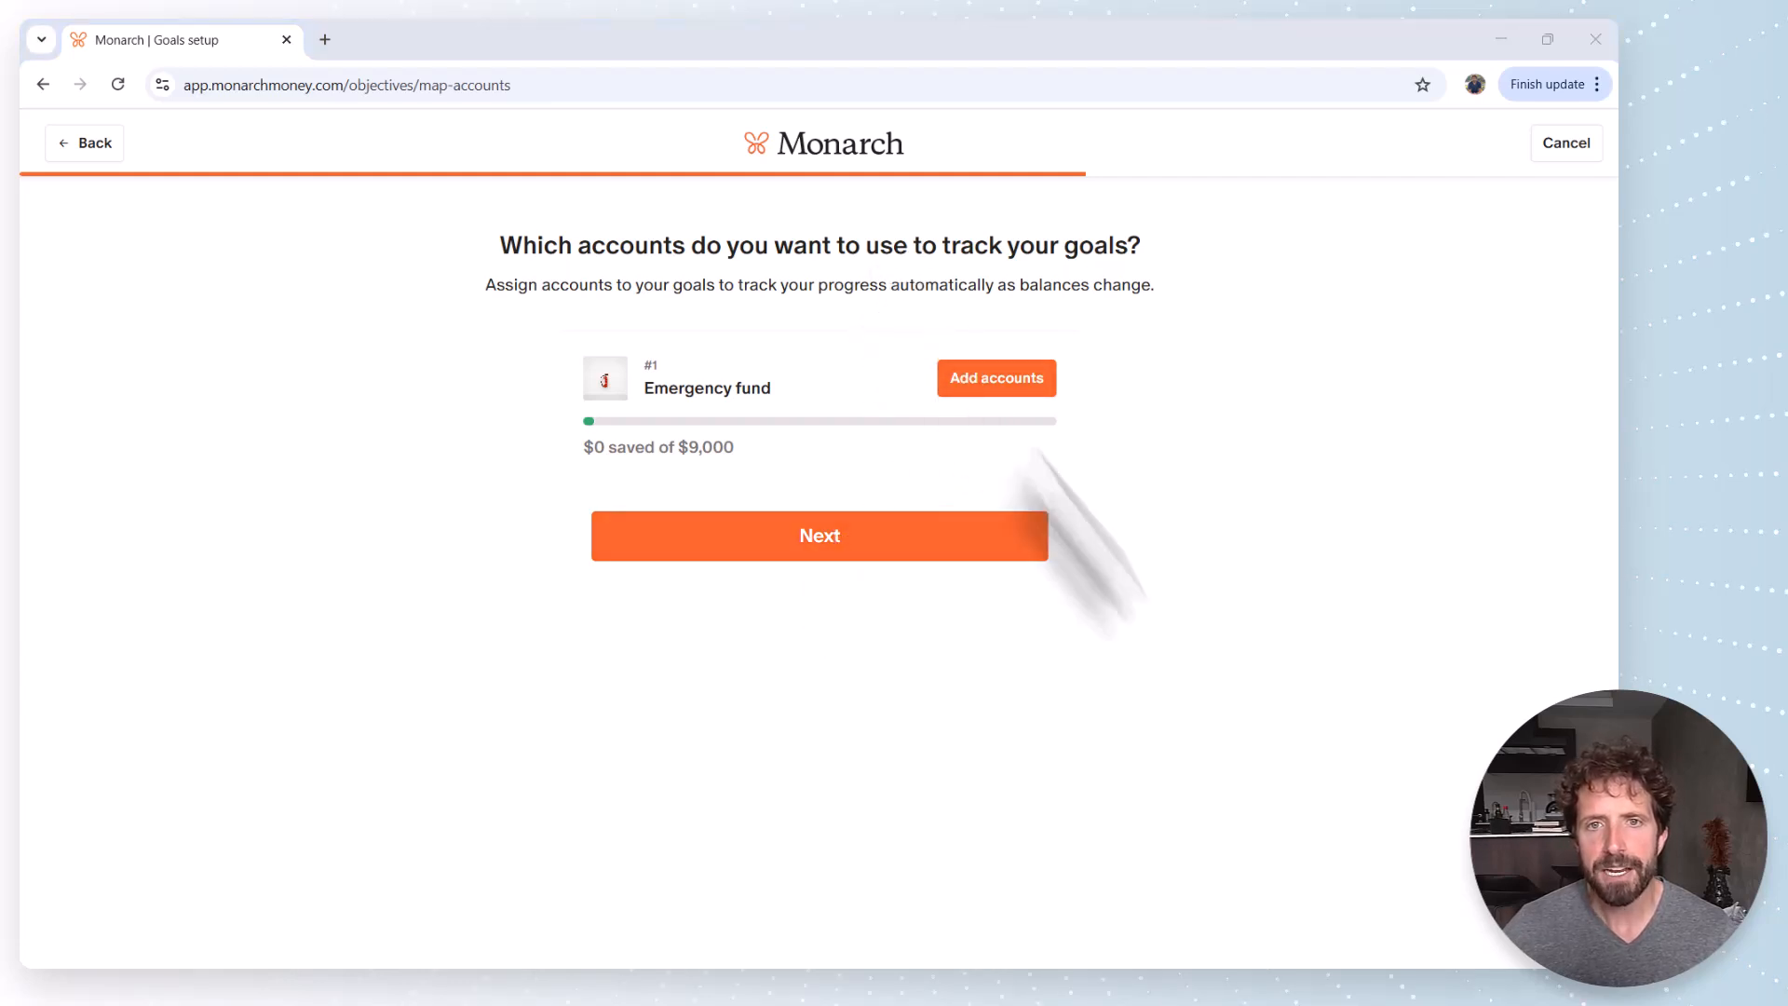
click(995, 380)
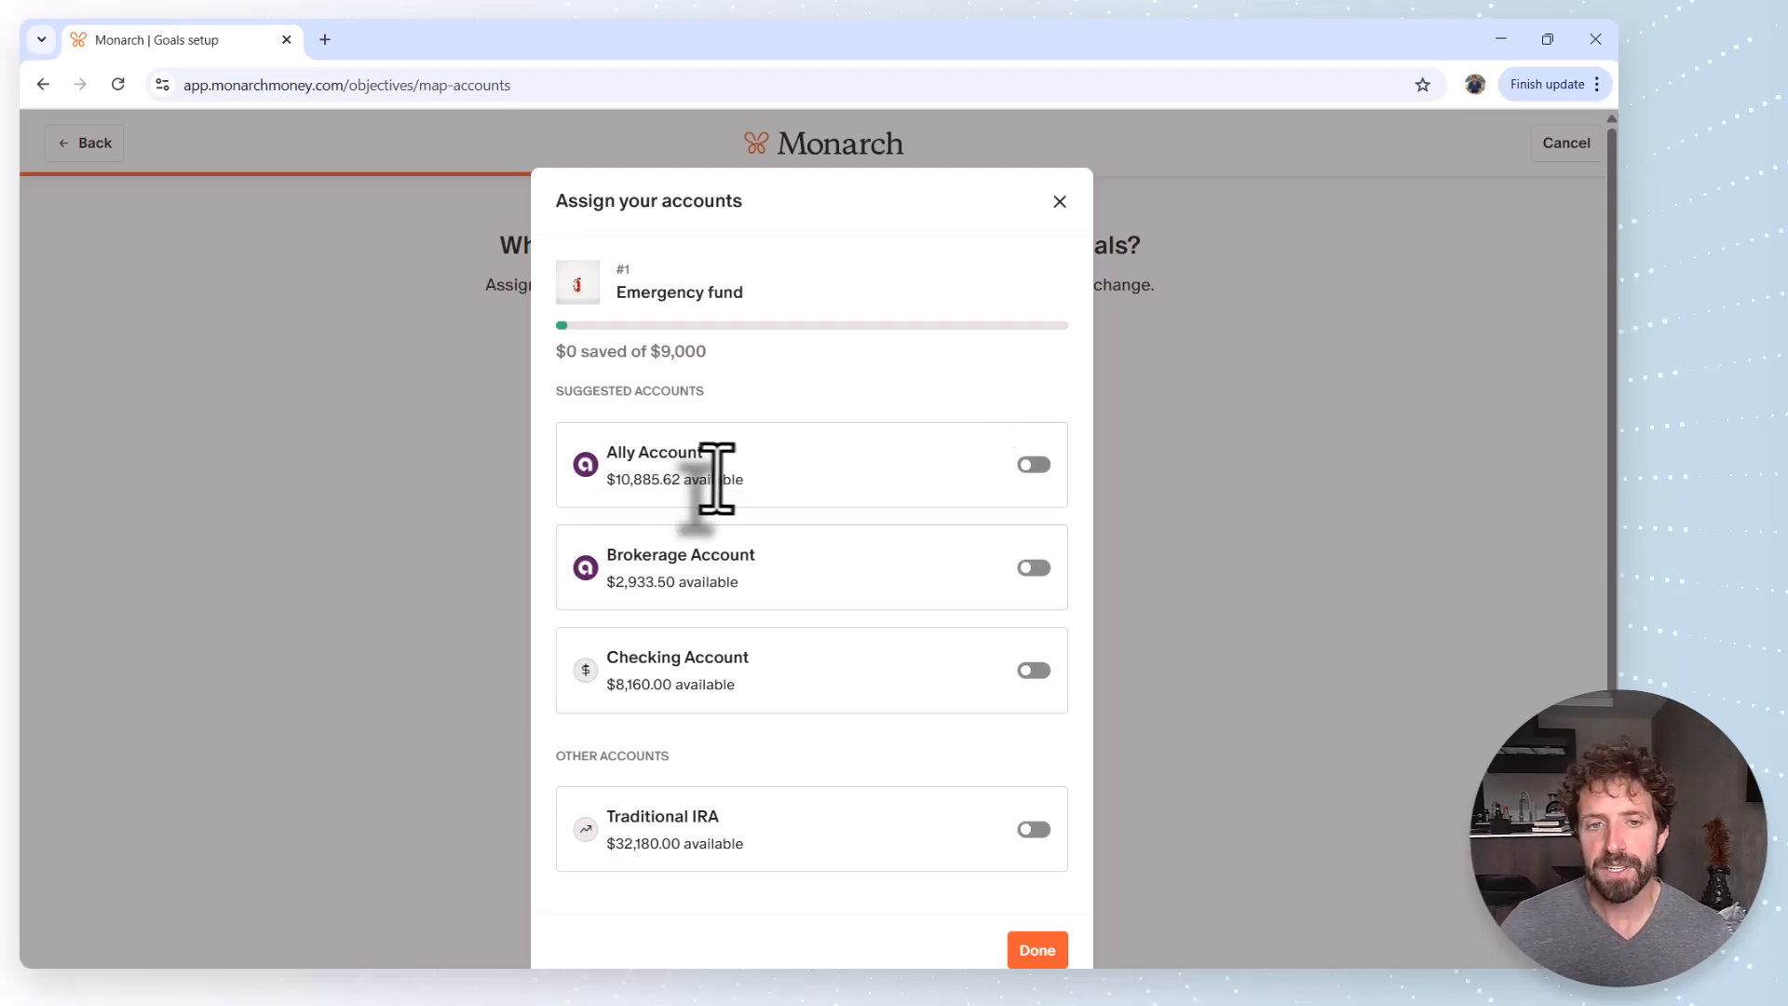
click(1036, 466)
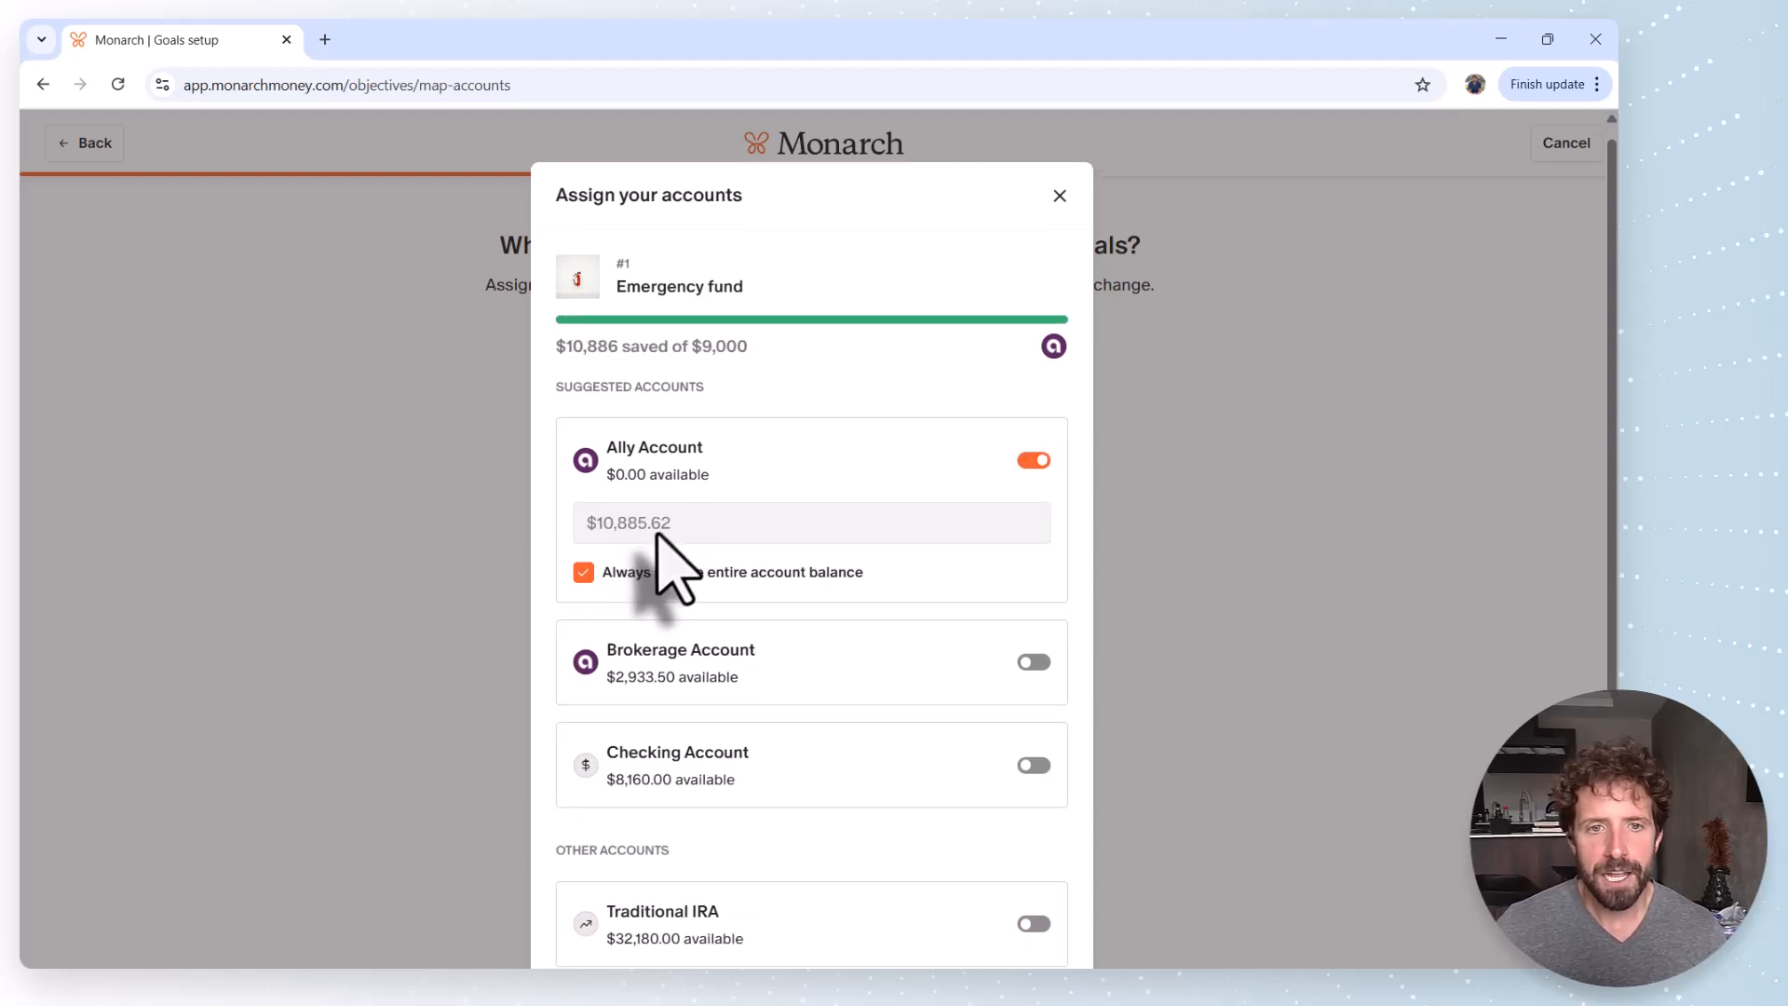
scroll(666, 554, down, 2)
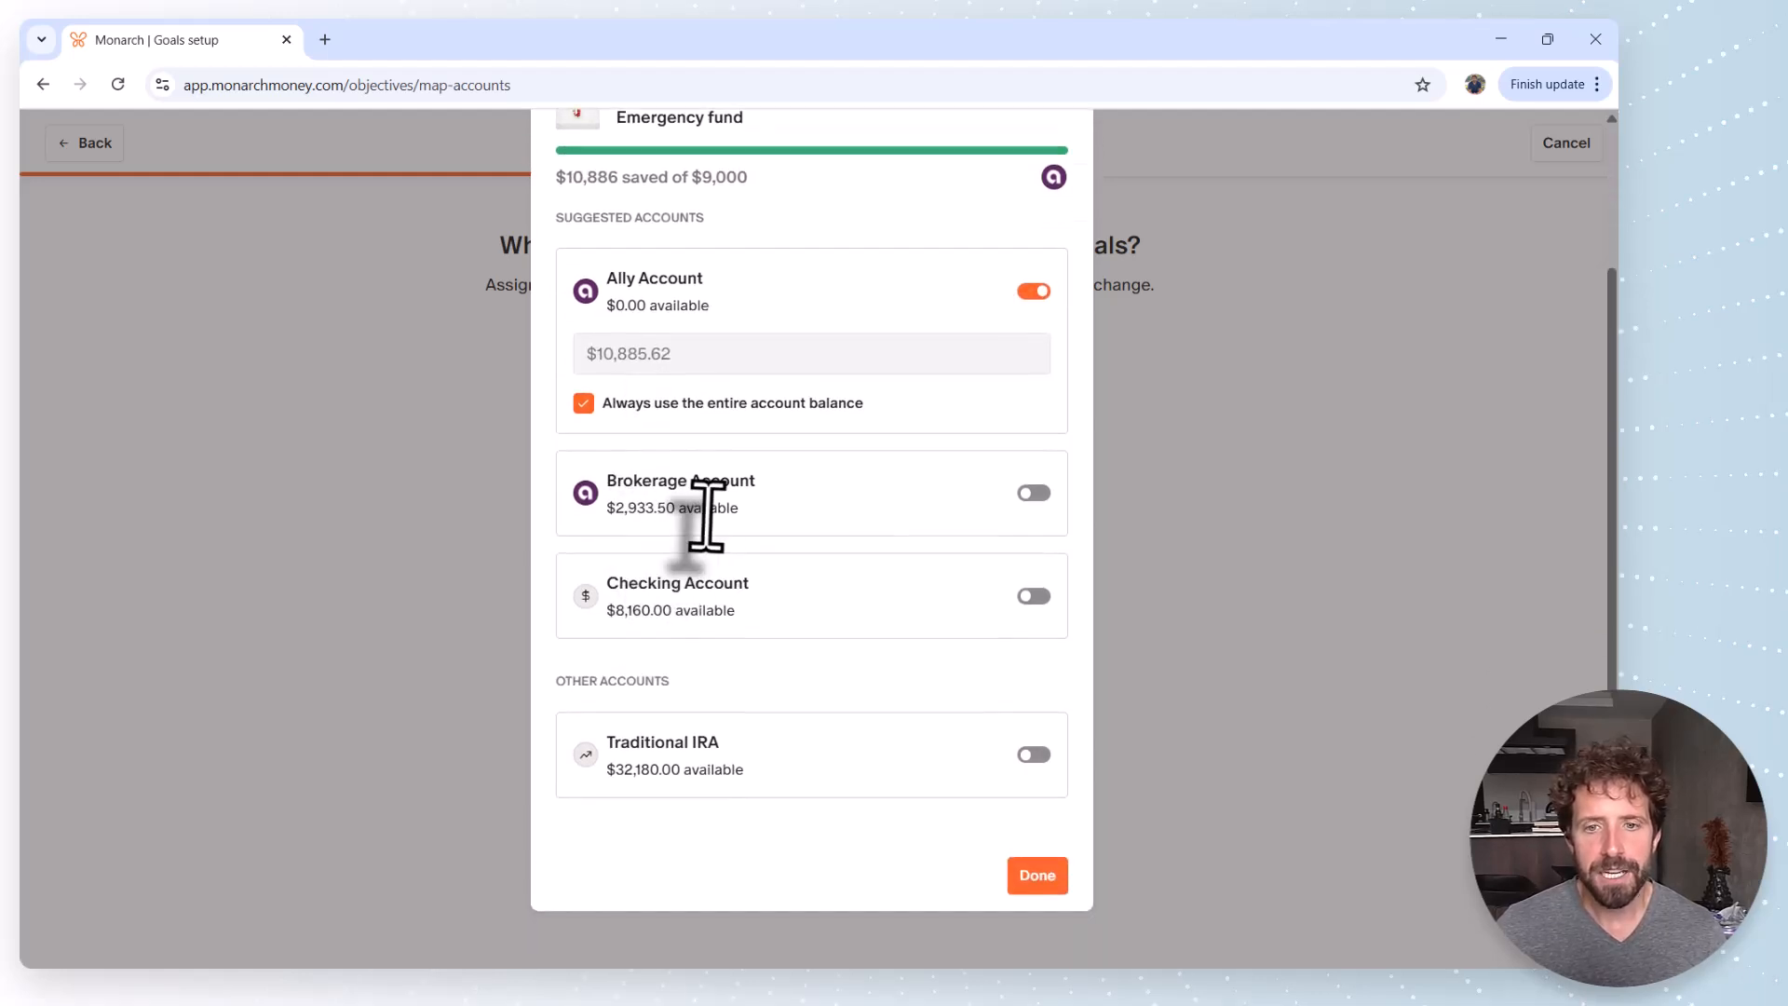
click(584, 402)
click(628, 353)
triple_click(652, 356)
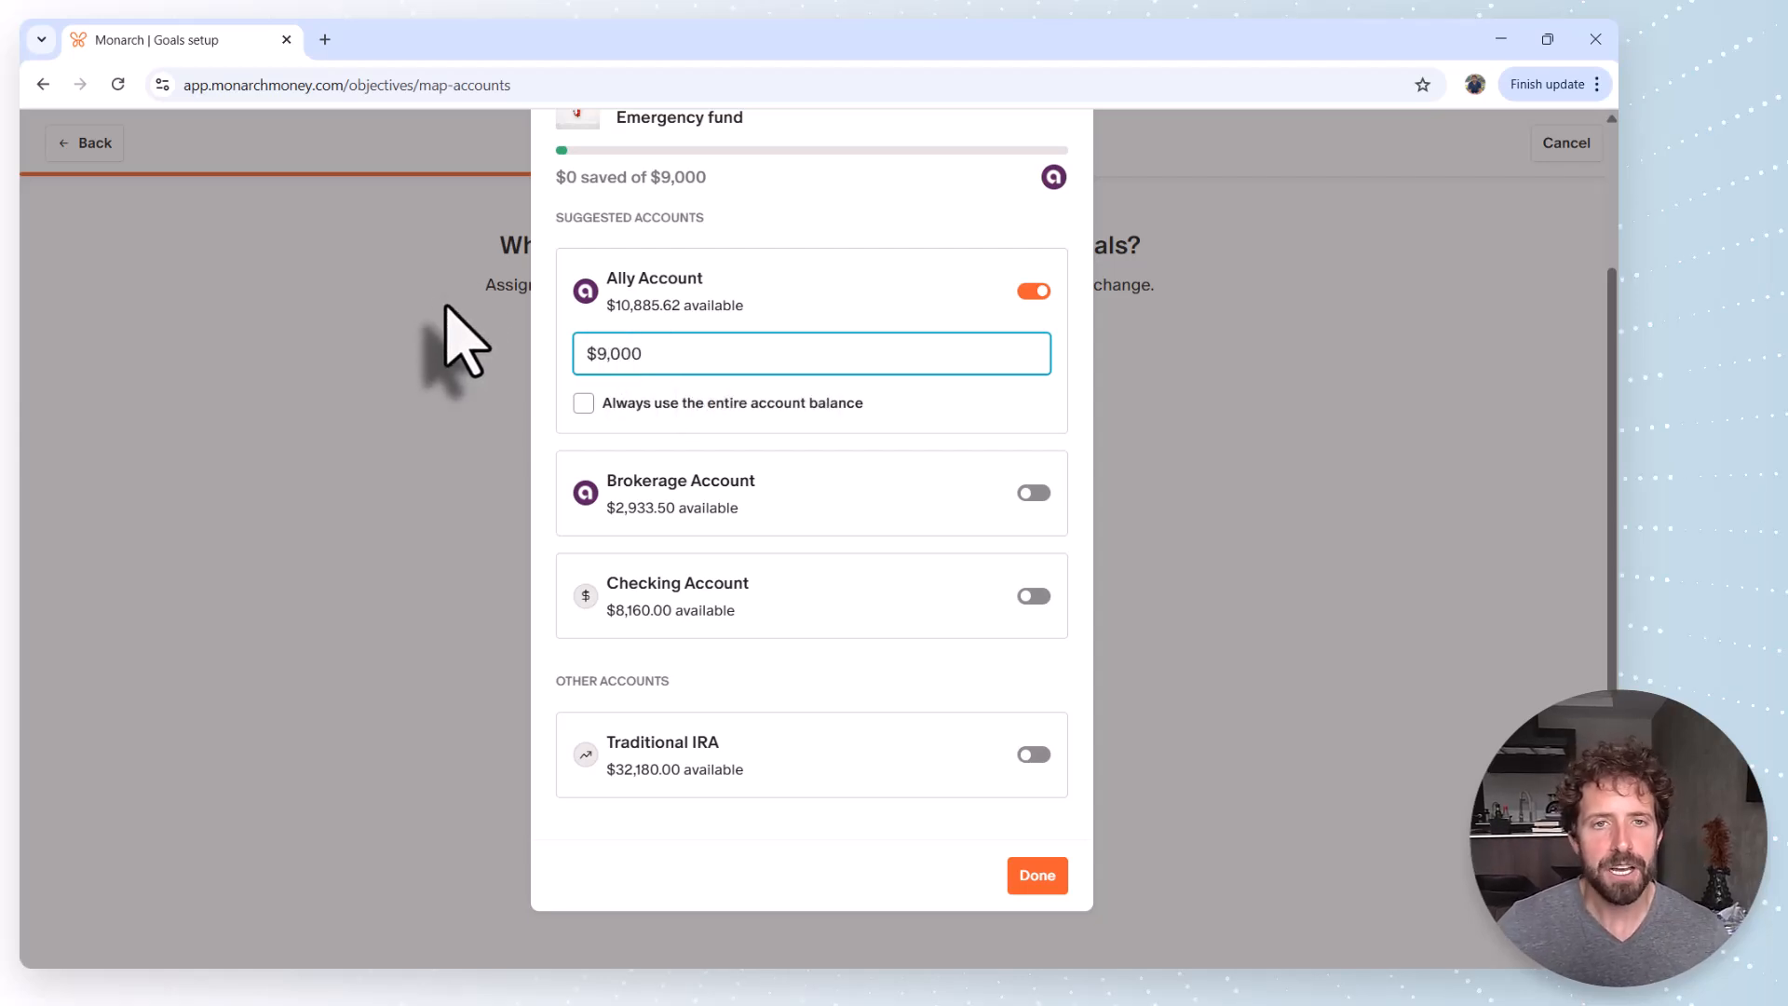
scroll(726, 391, up, 2)
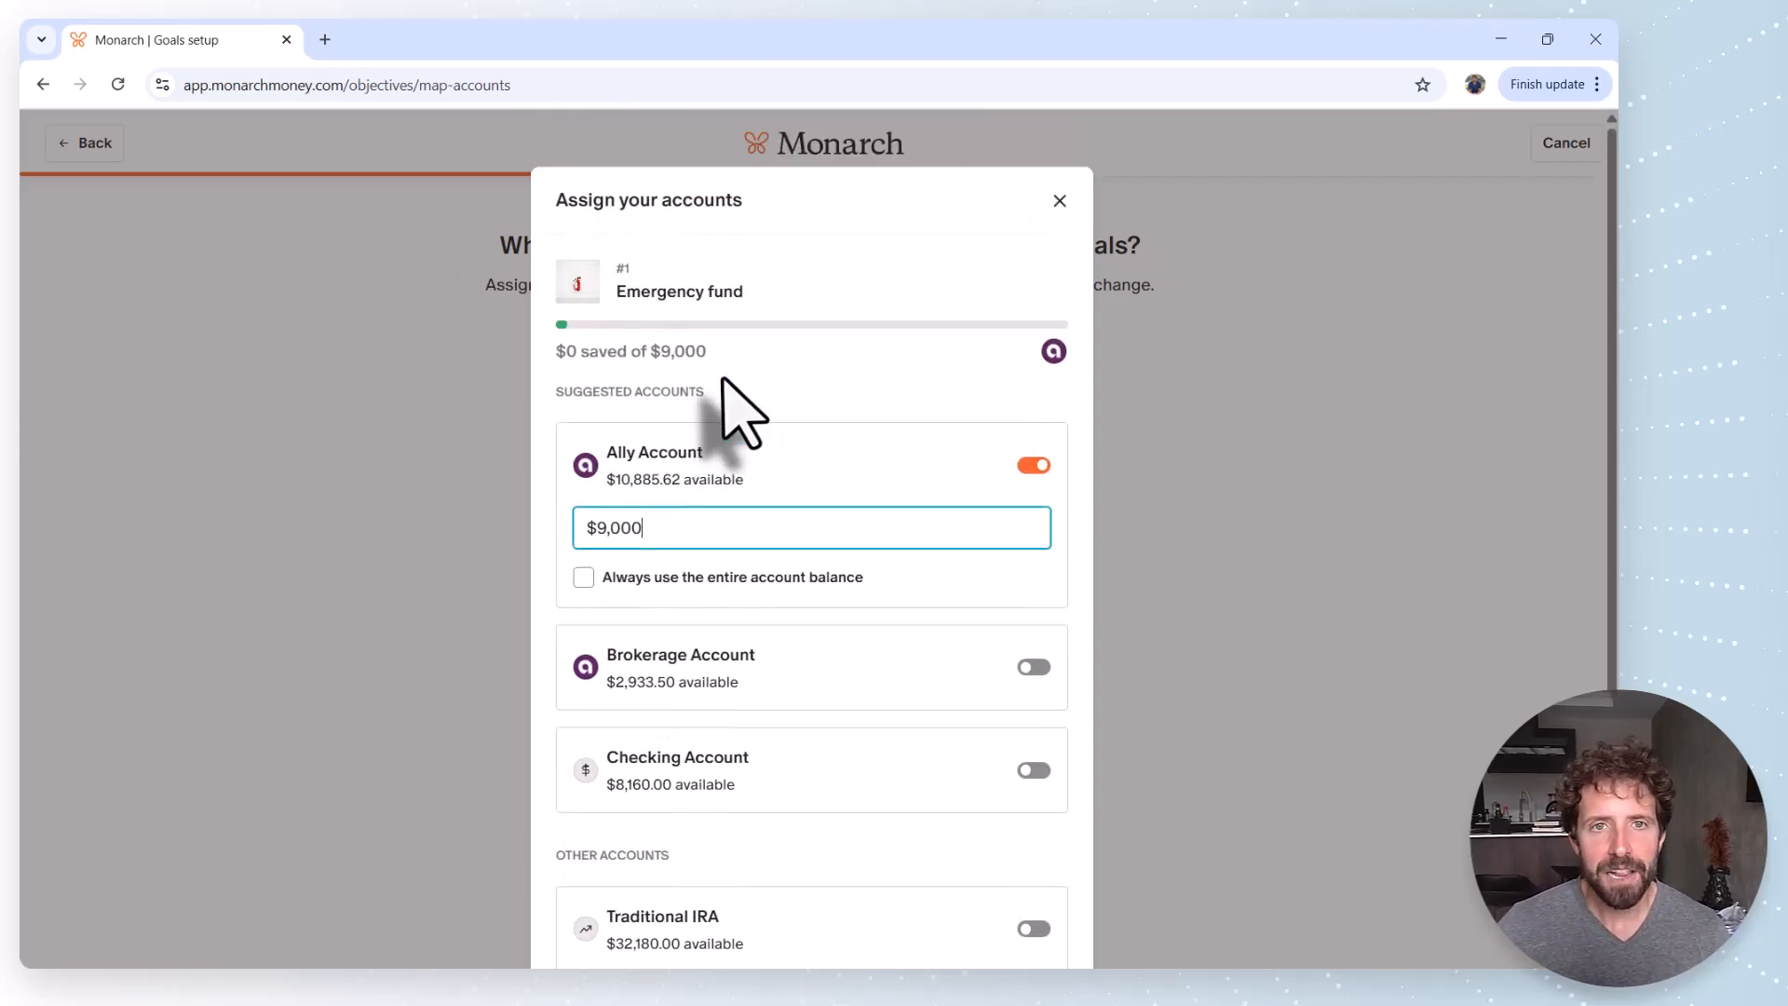
scroll(838, 559, down, 1)
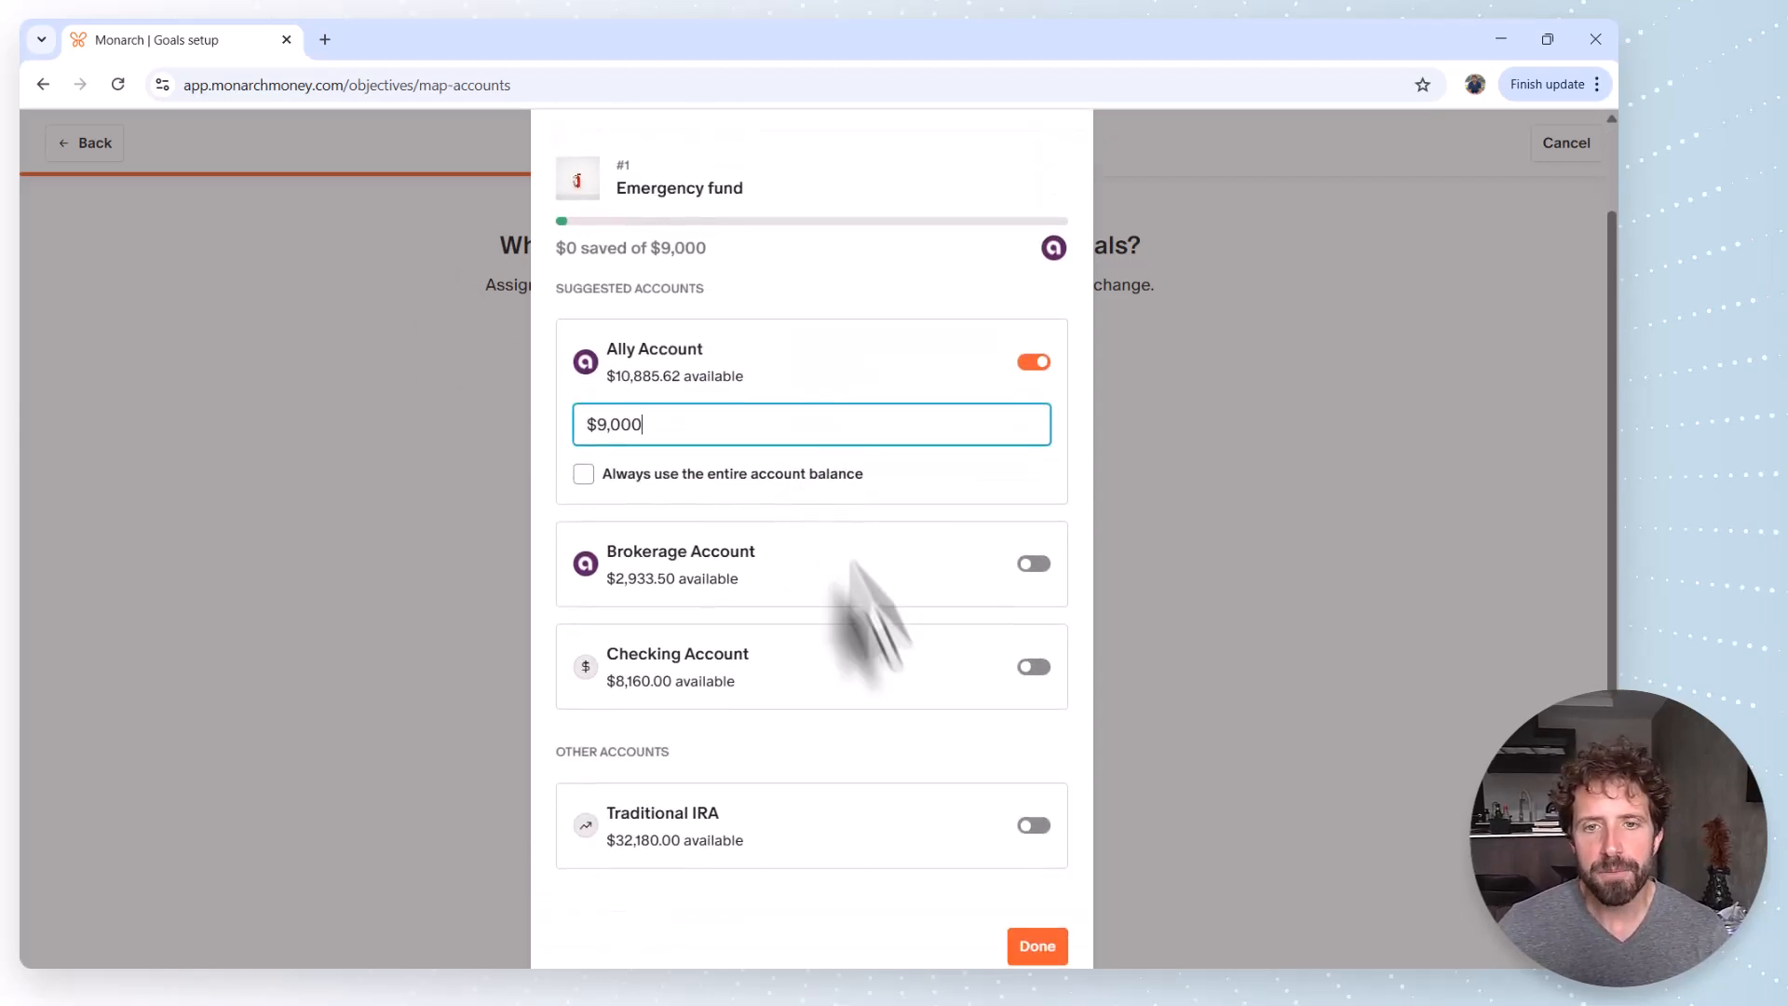
click(1031, 955)
Continue to the monthly allocations, leave the Emergency fund at $0, and proceed with the goal setup
click(888, 549)
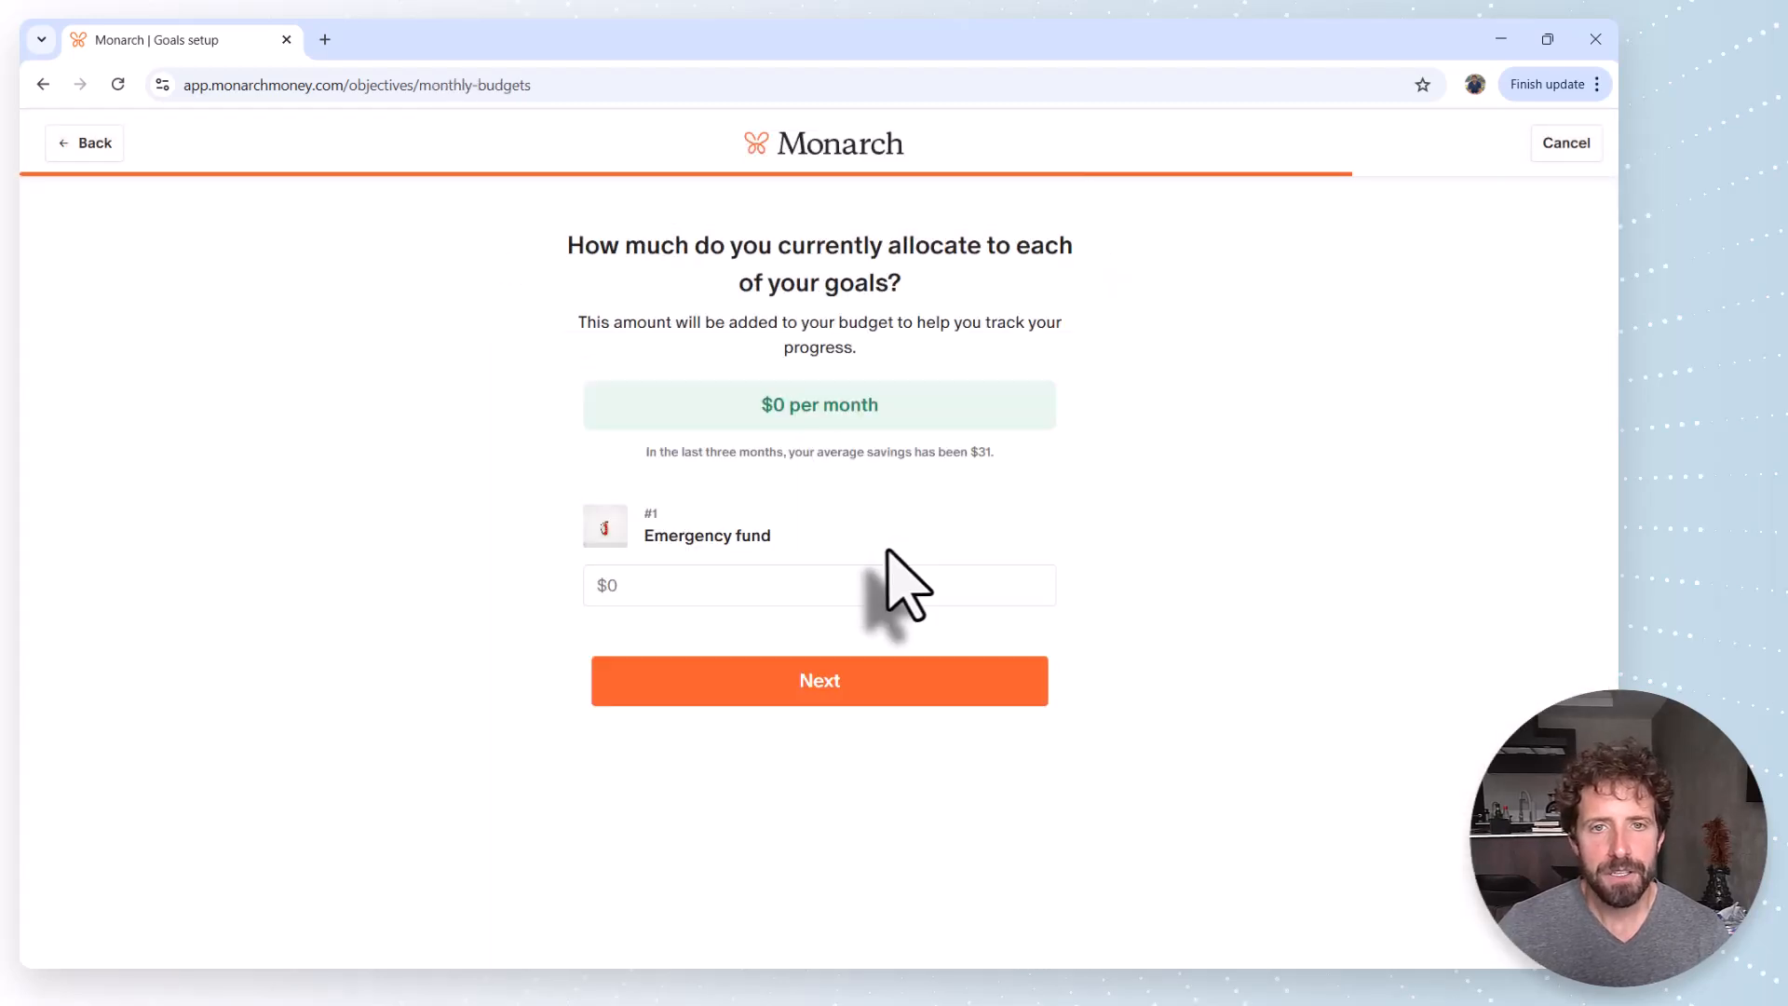
click(779, 596)
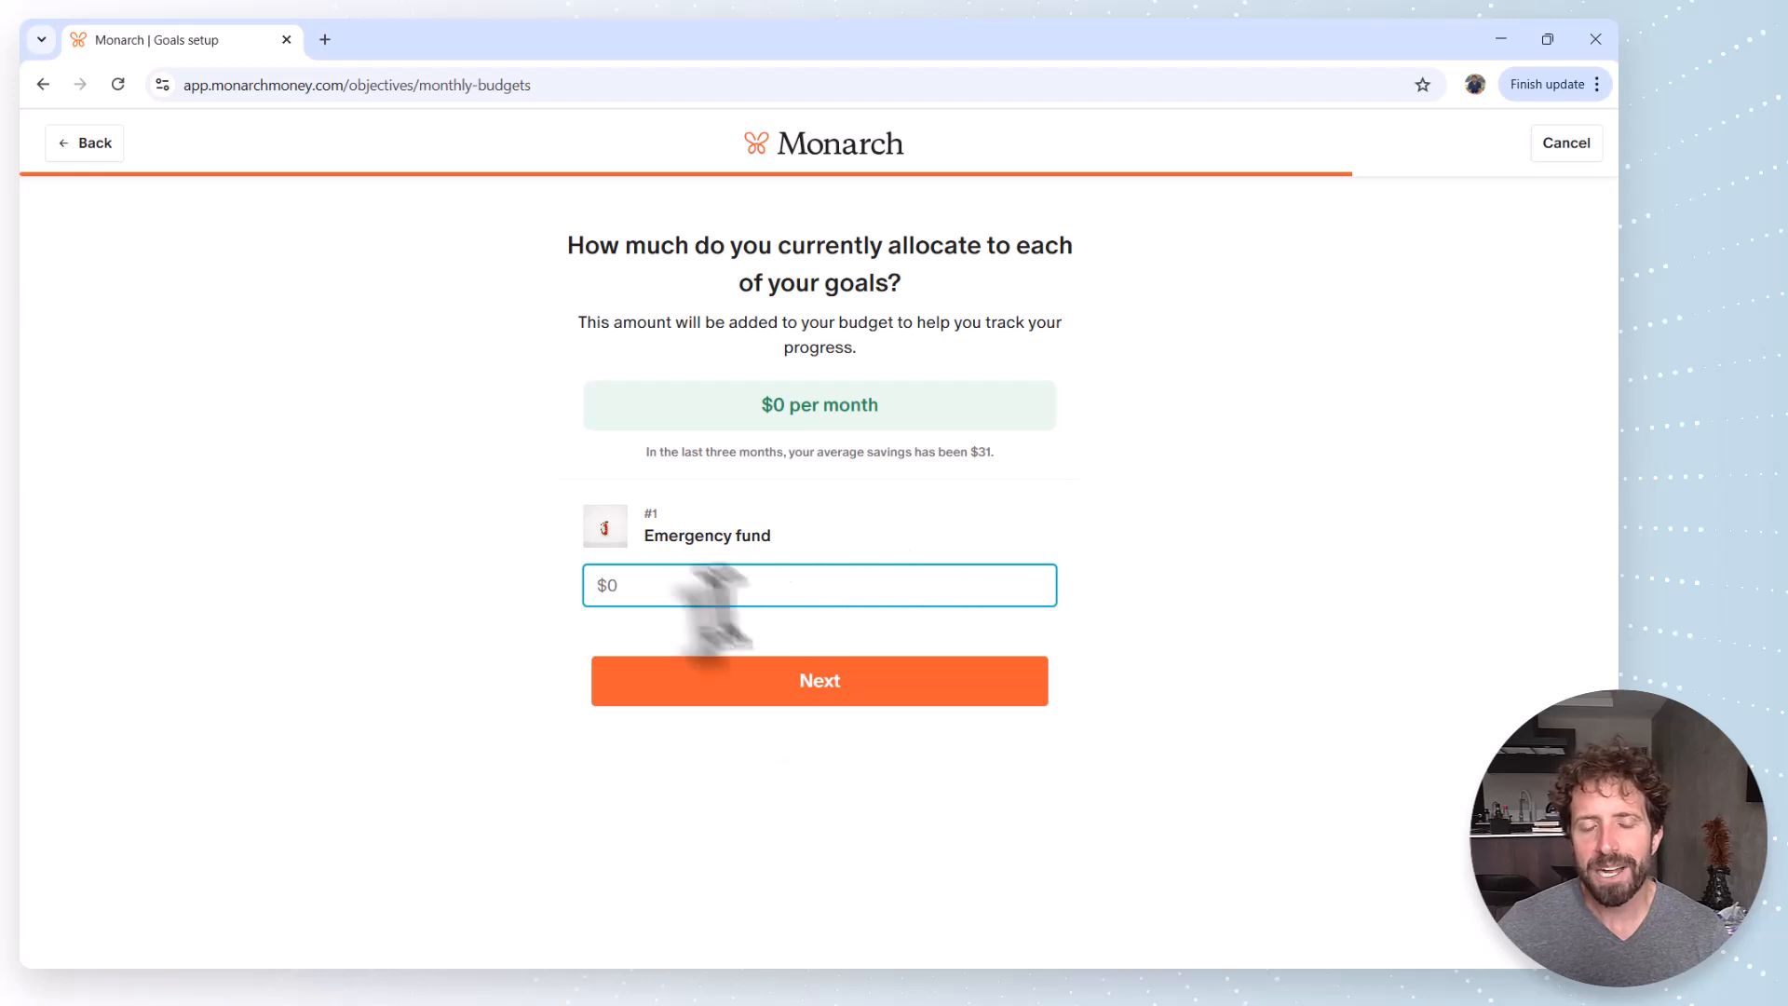
click(784, 685)
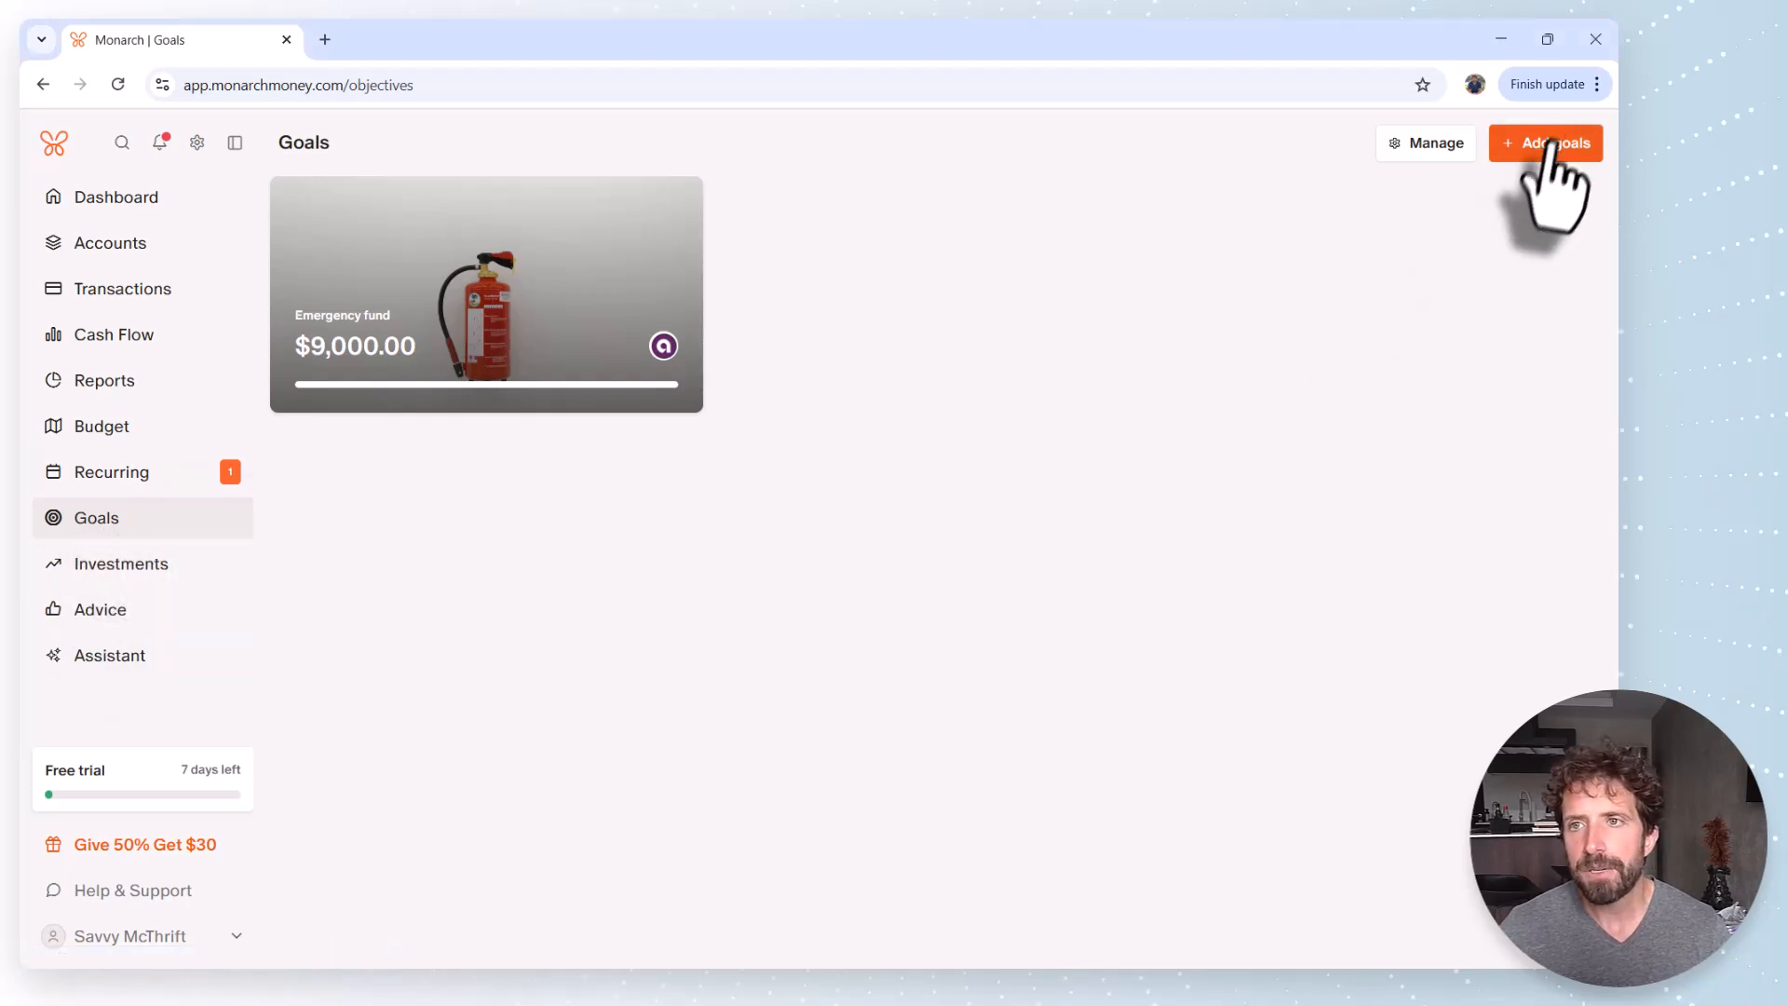
Start adding another goal, select one more Emergency Fund from the Save up goals, and continue to prioritization
click(1546, 145)
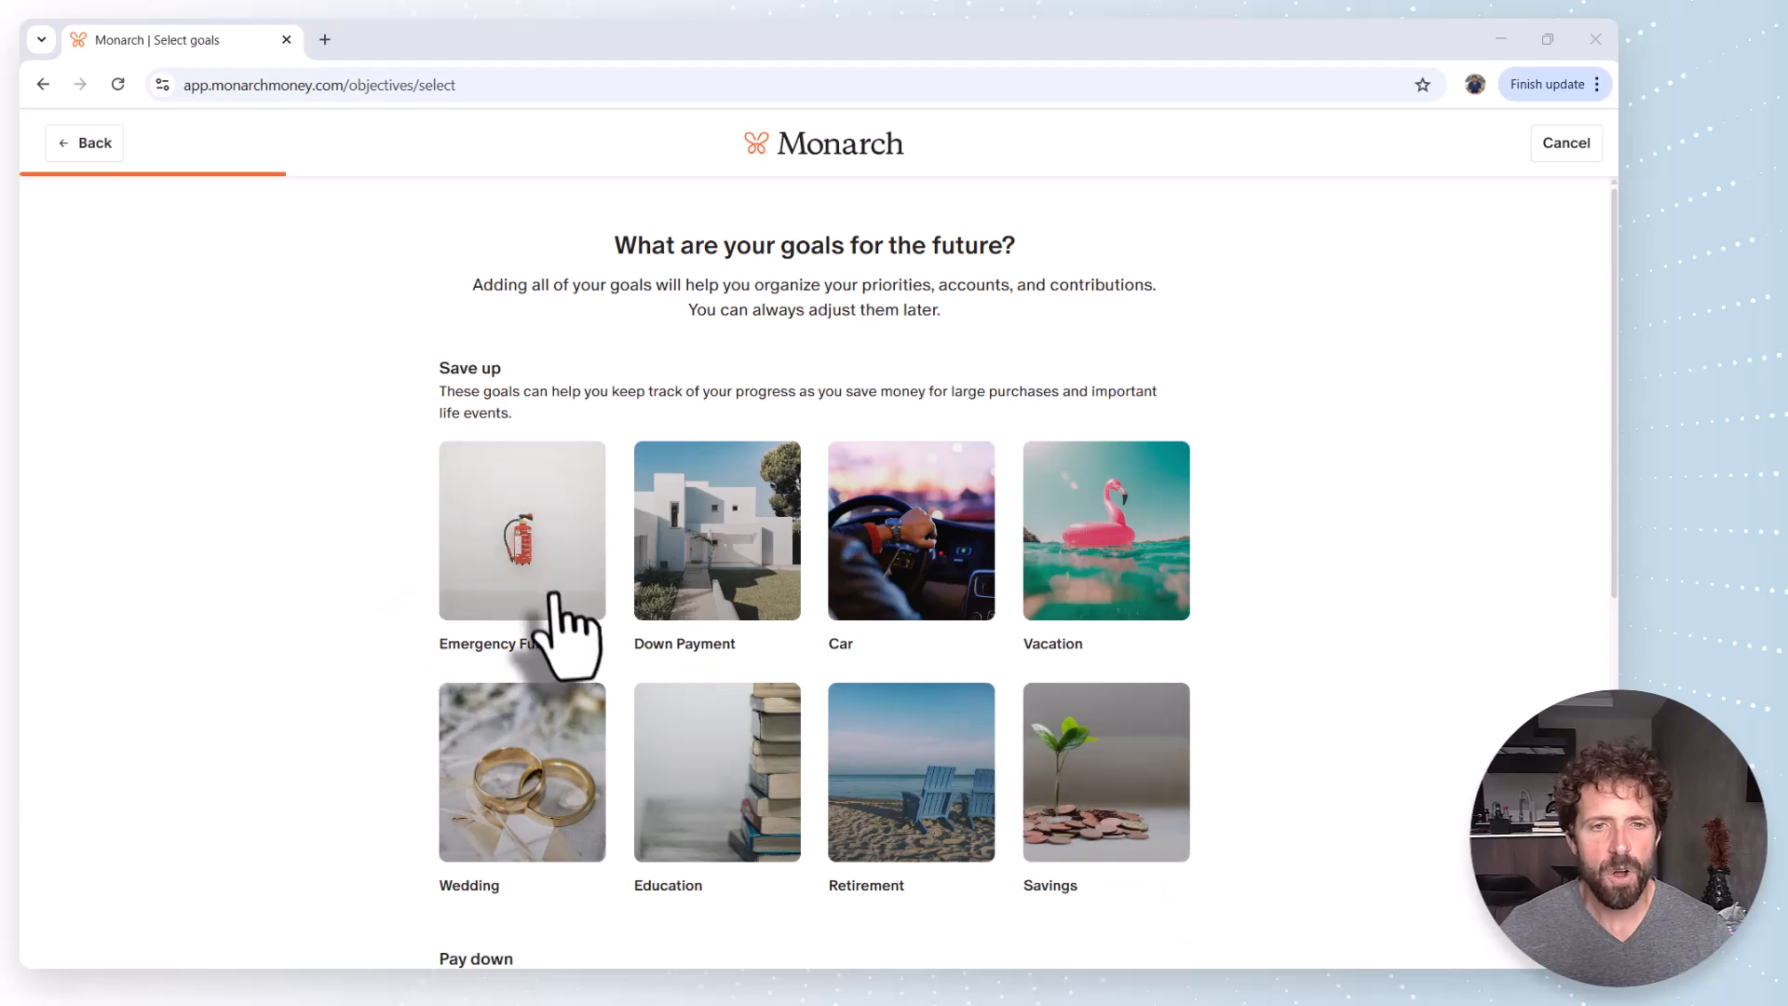
scroll(545, 605, down, 3)
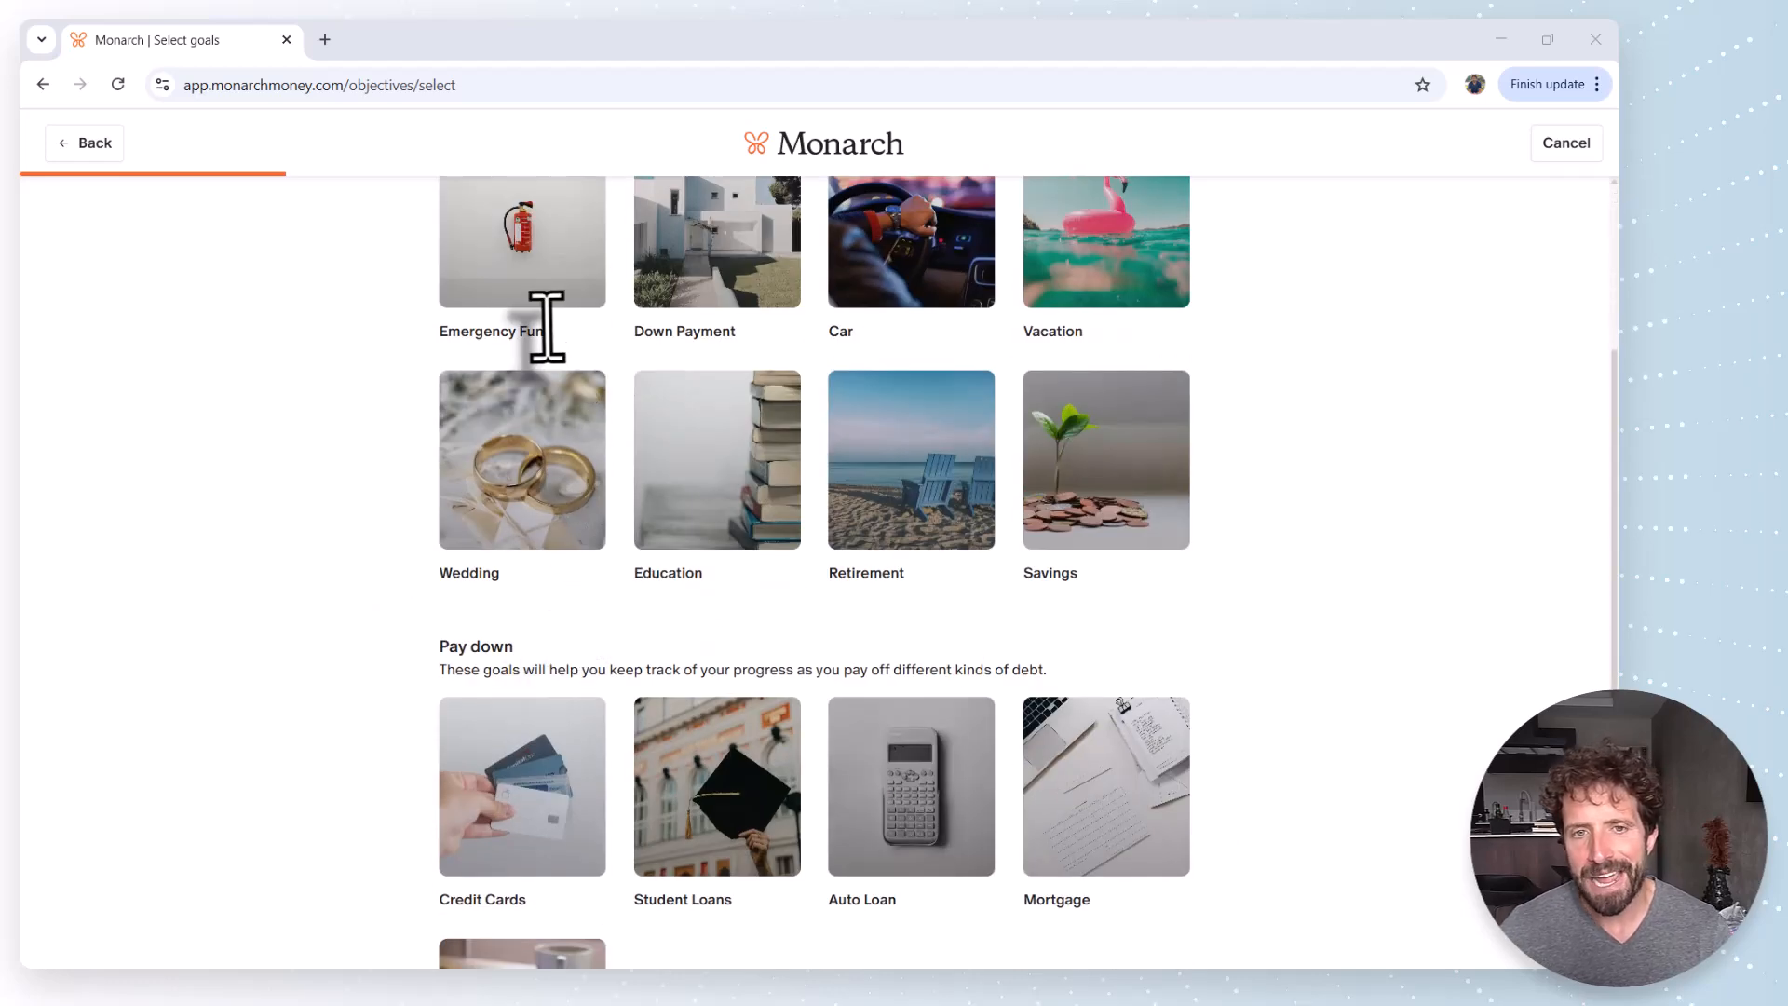
scroll(667, 507, down, 2)
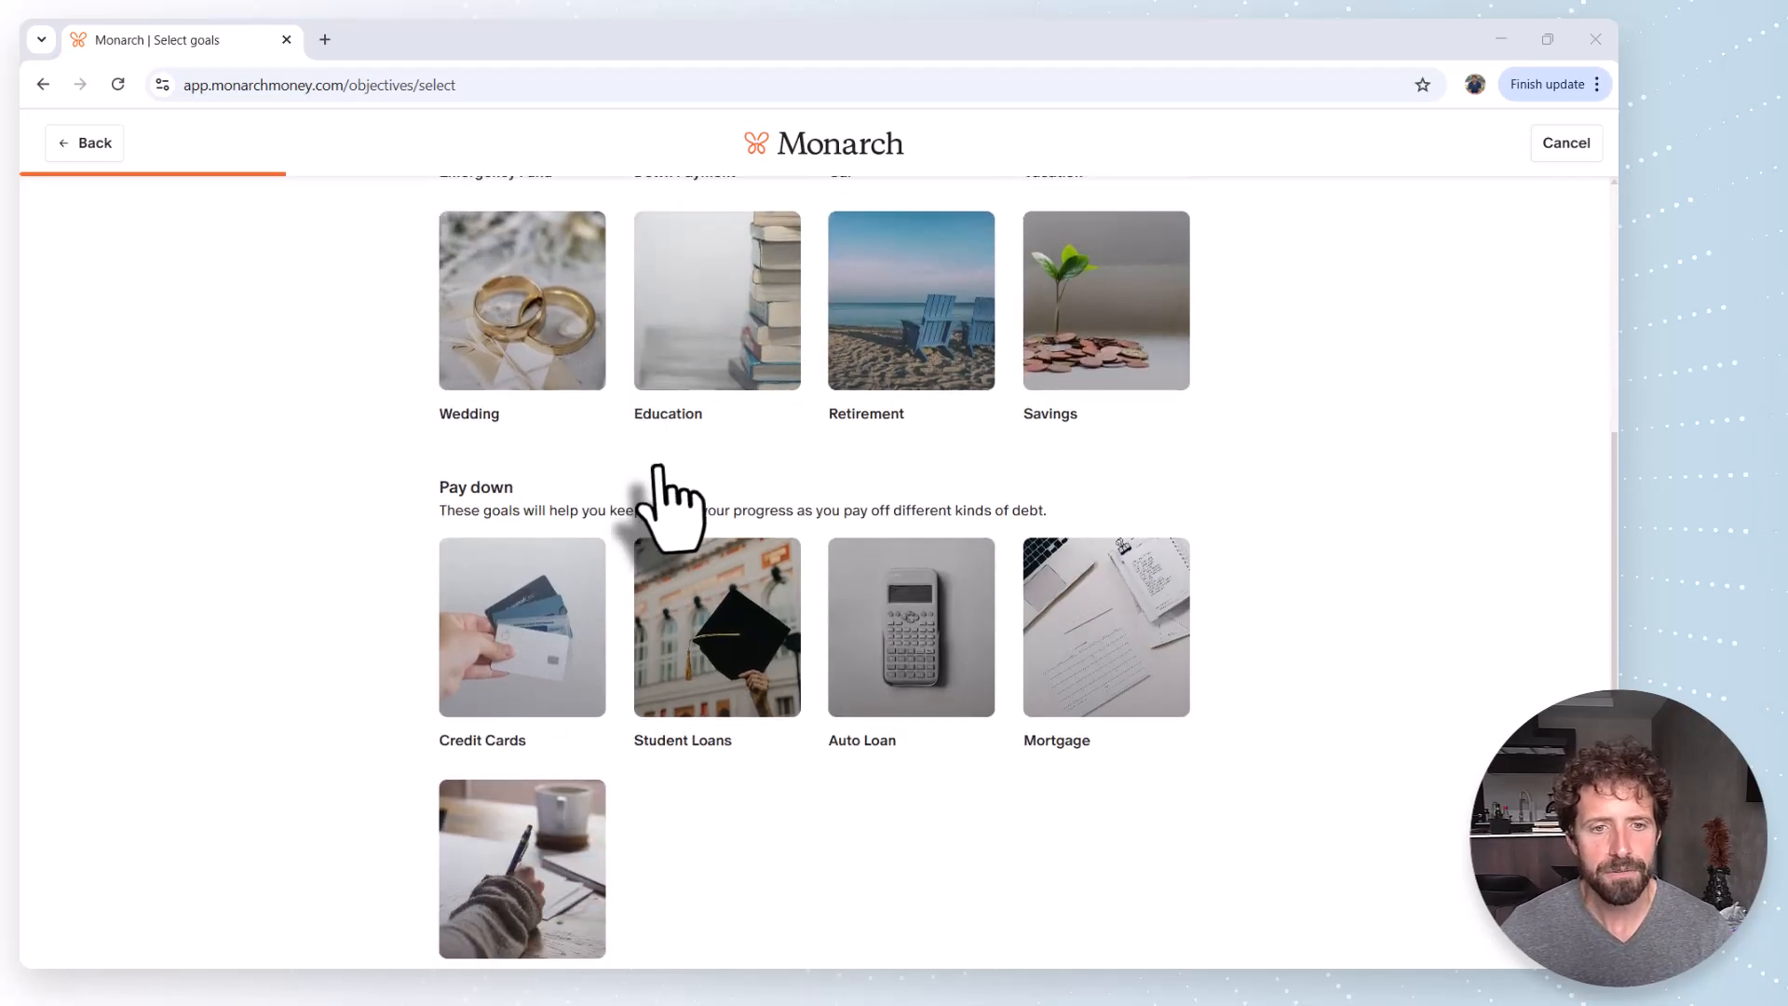
scroll(596, 540, up, 5)
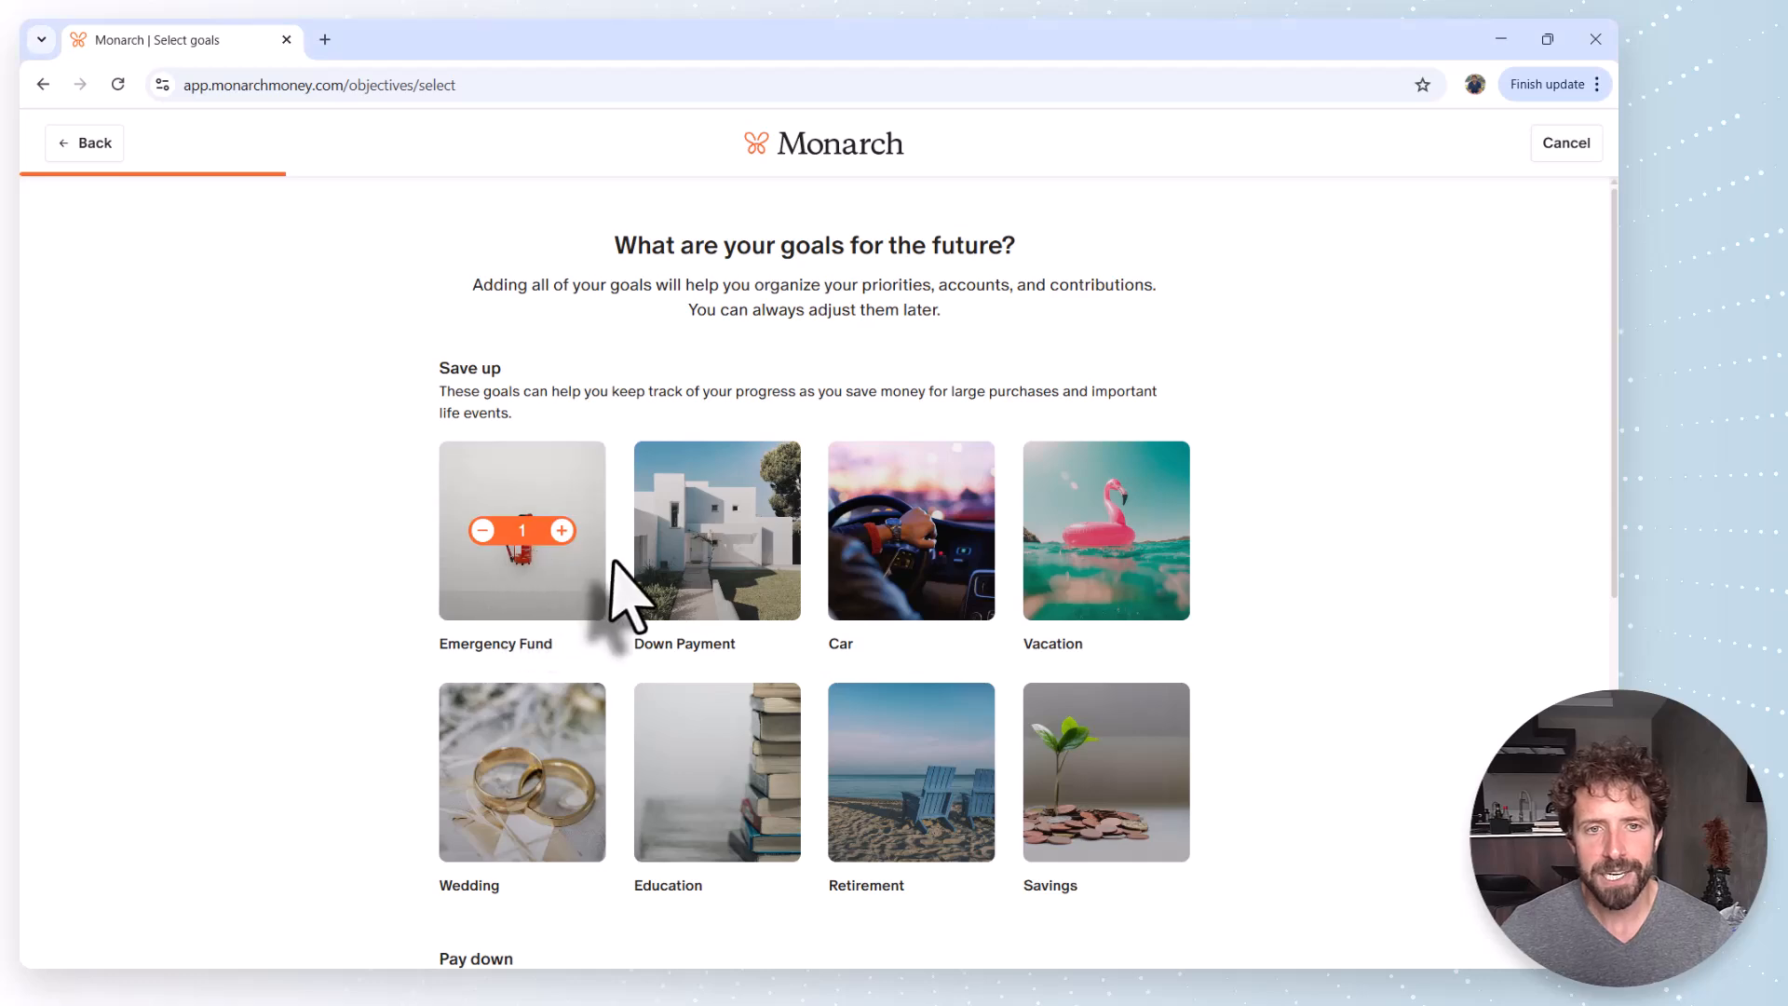
scroll(559, 599, down, 4)
scroll(559, 559, down, 3)
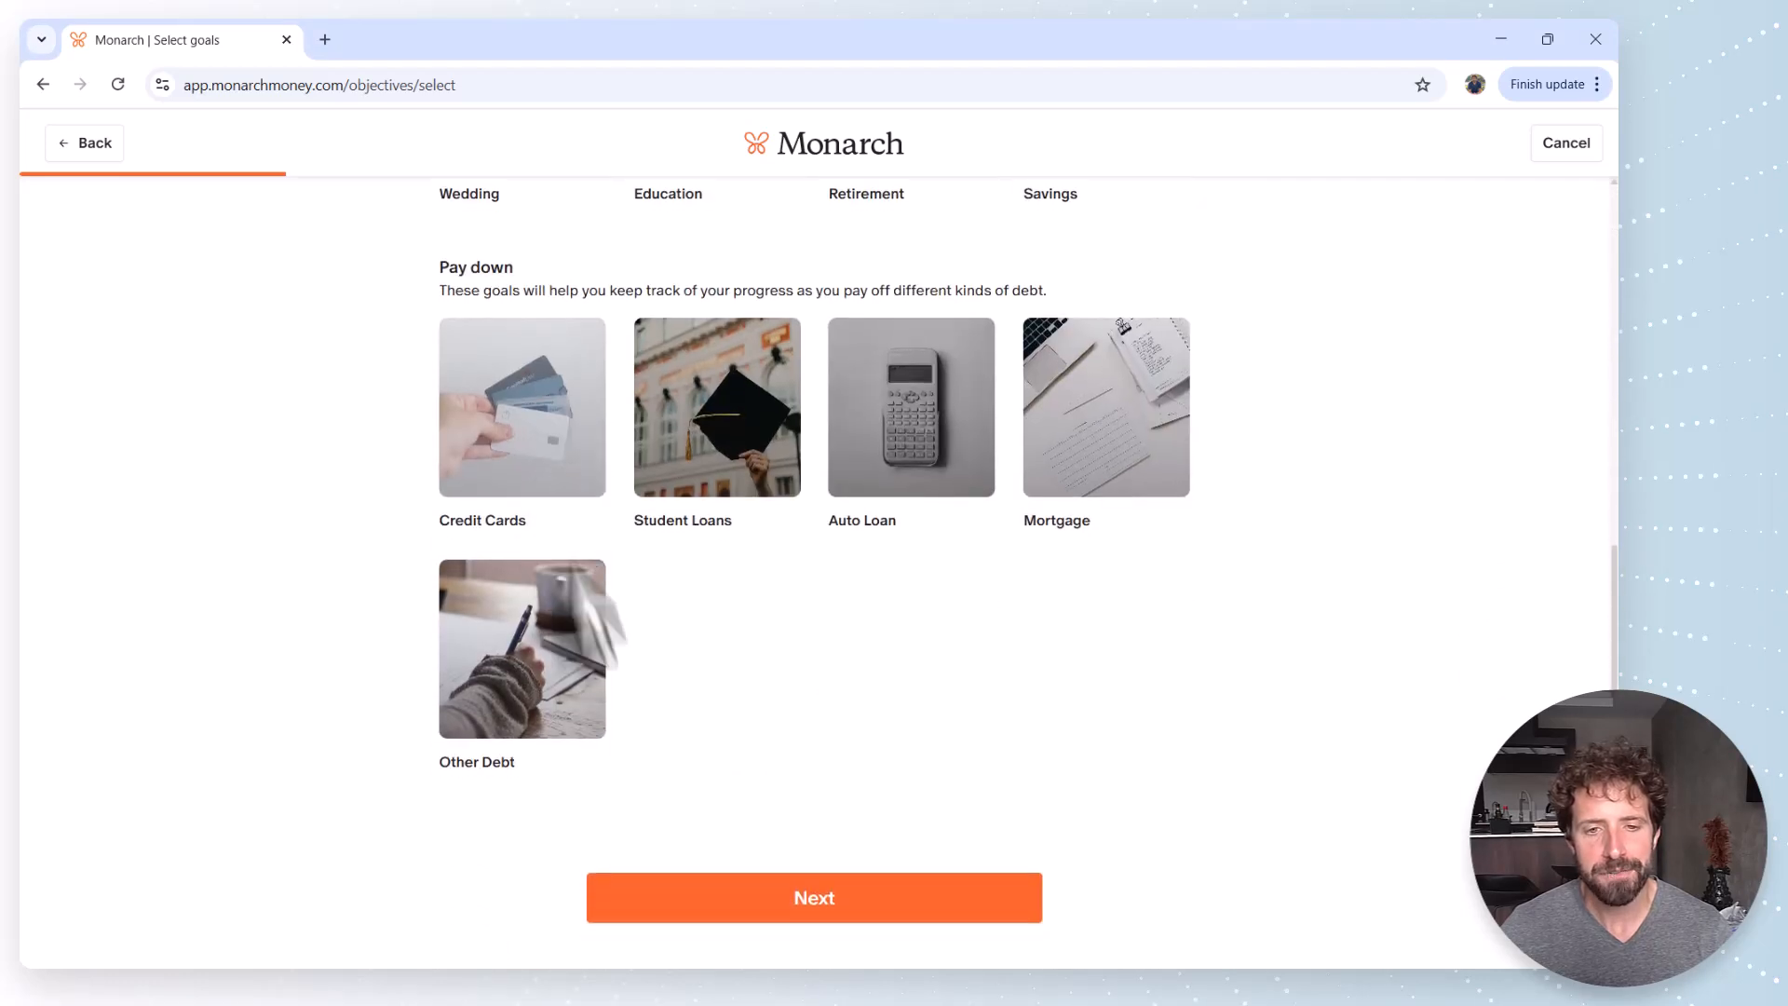
click(786, 947)
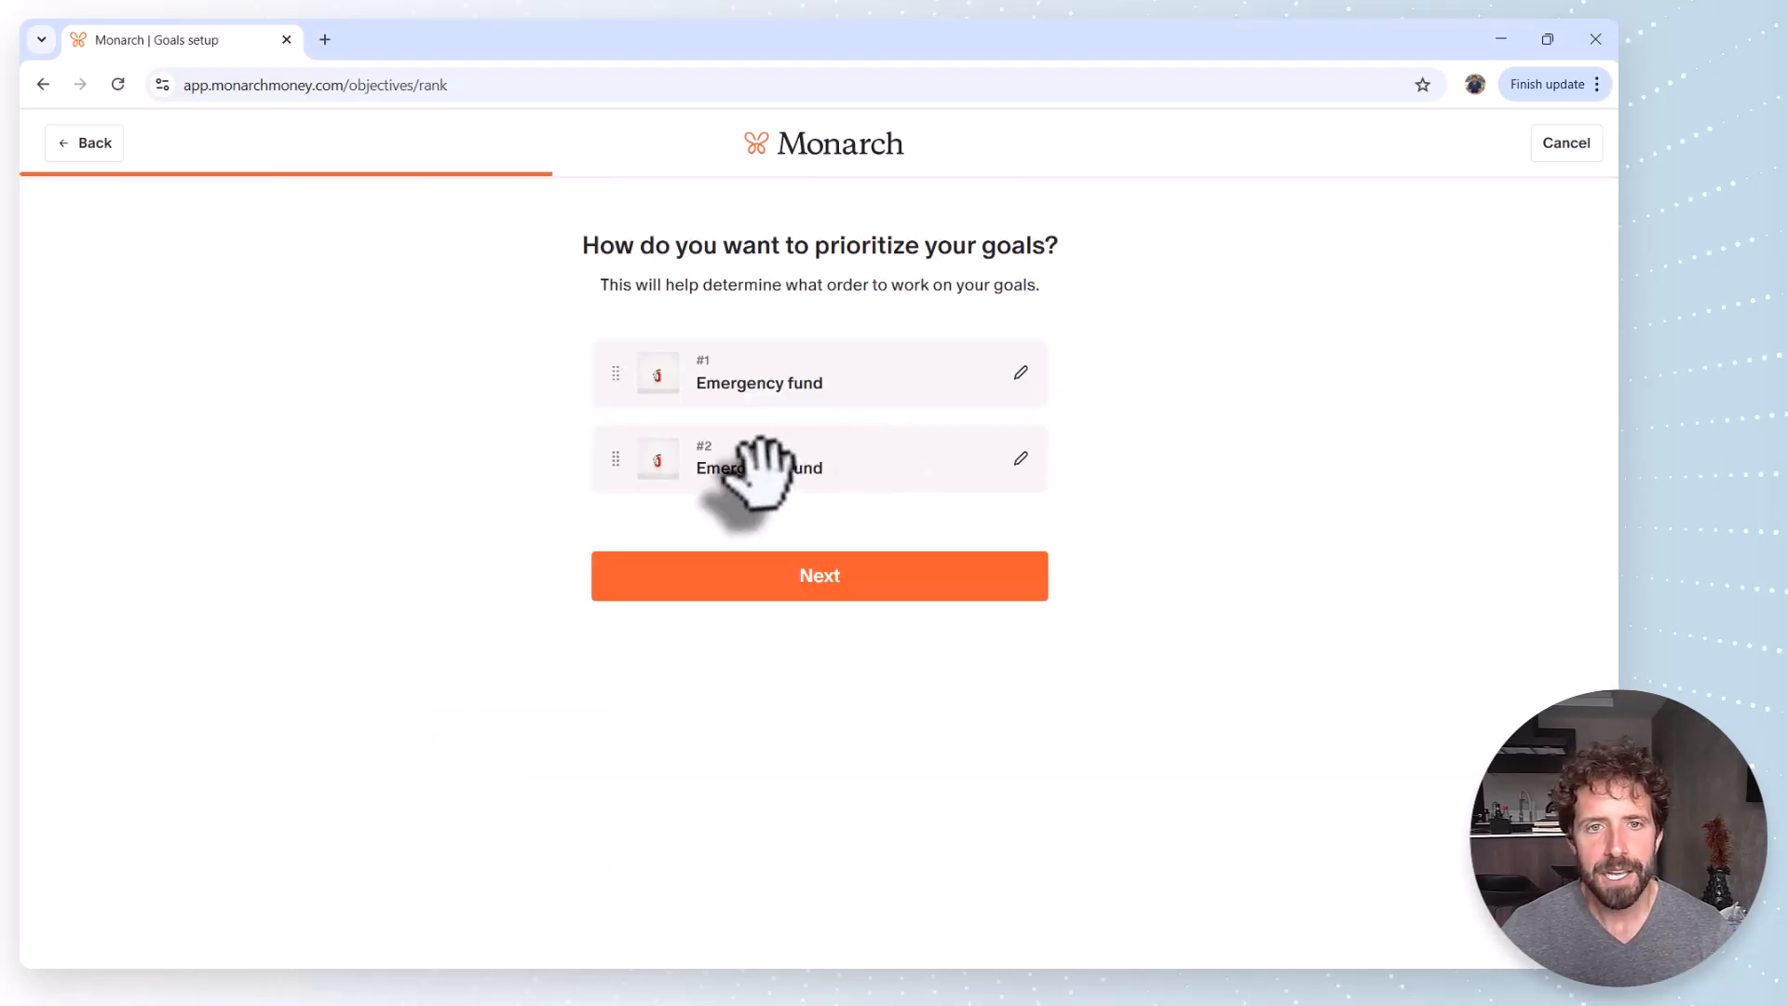
Rename the second-priority Emergency fund goal as Expensive House Repairs and save it
click(1020, 458)
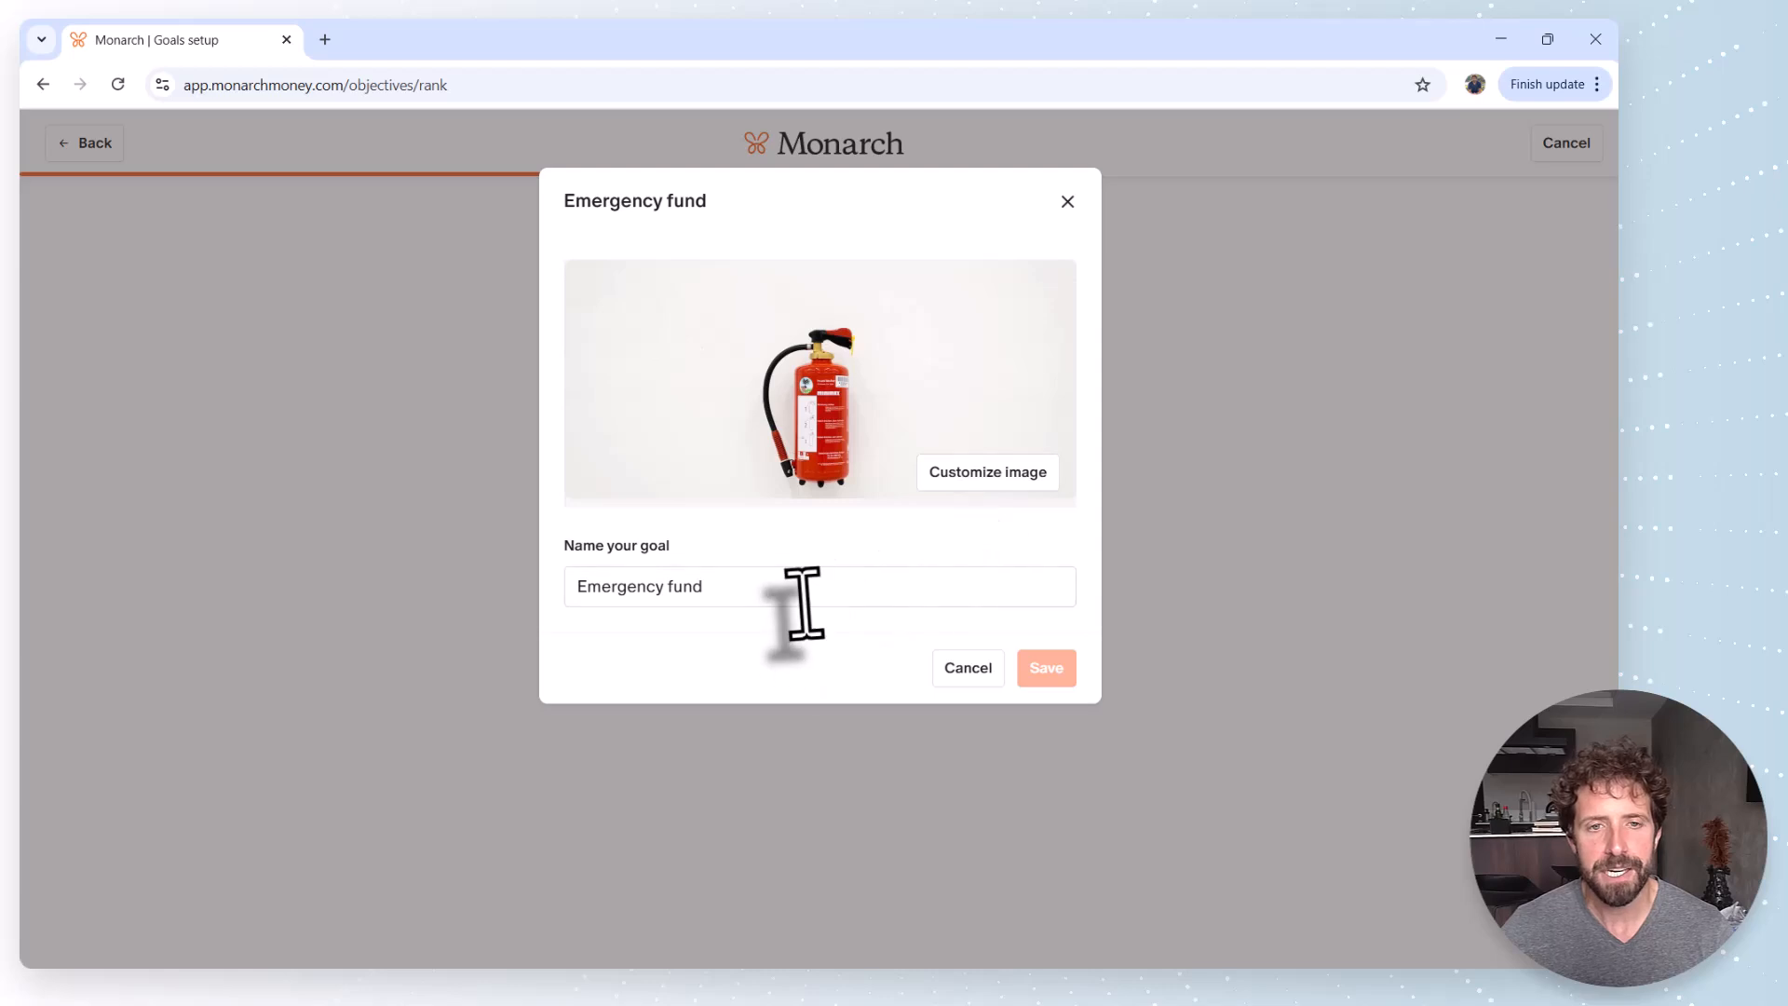
drag(799, 598, 447, 585)
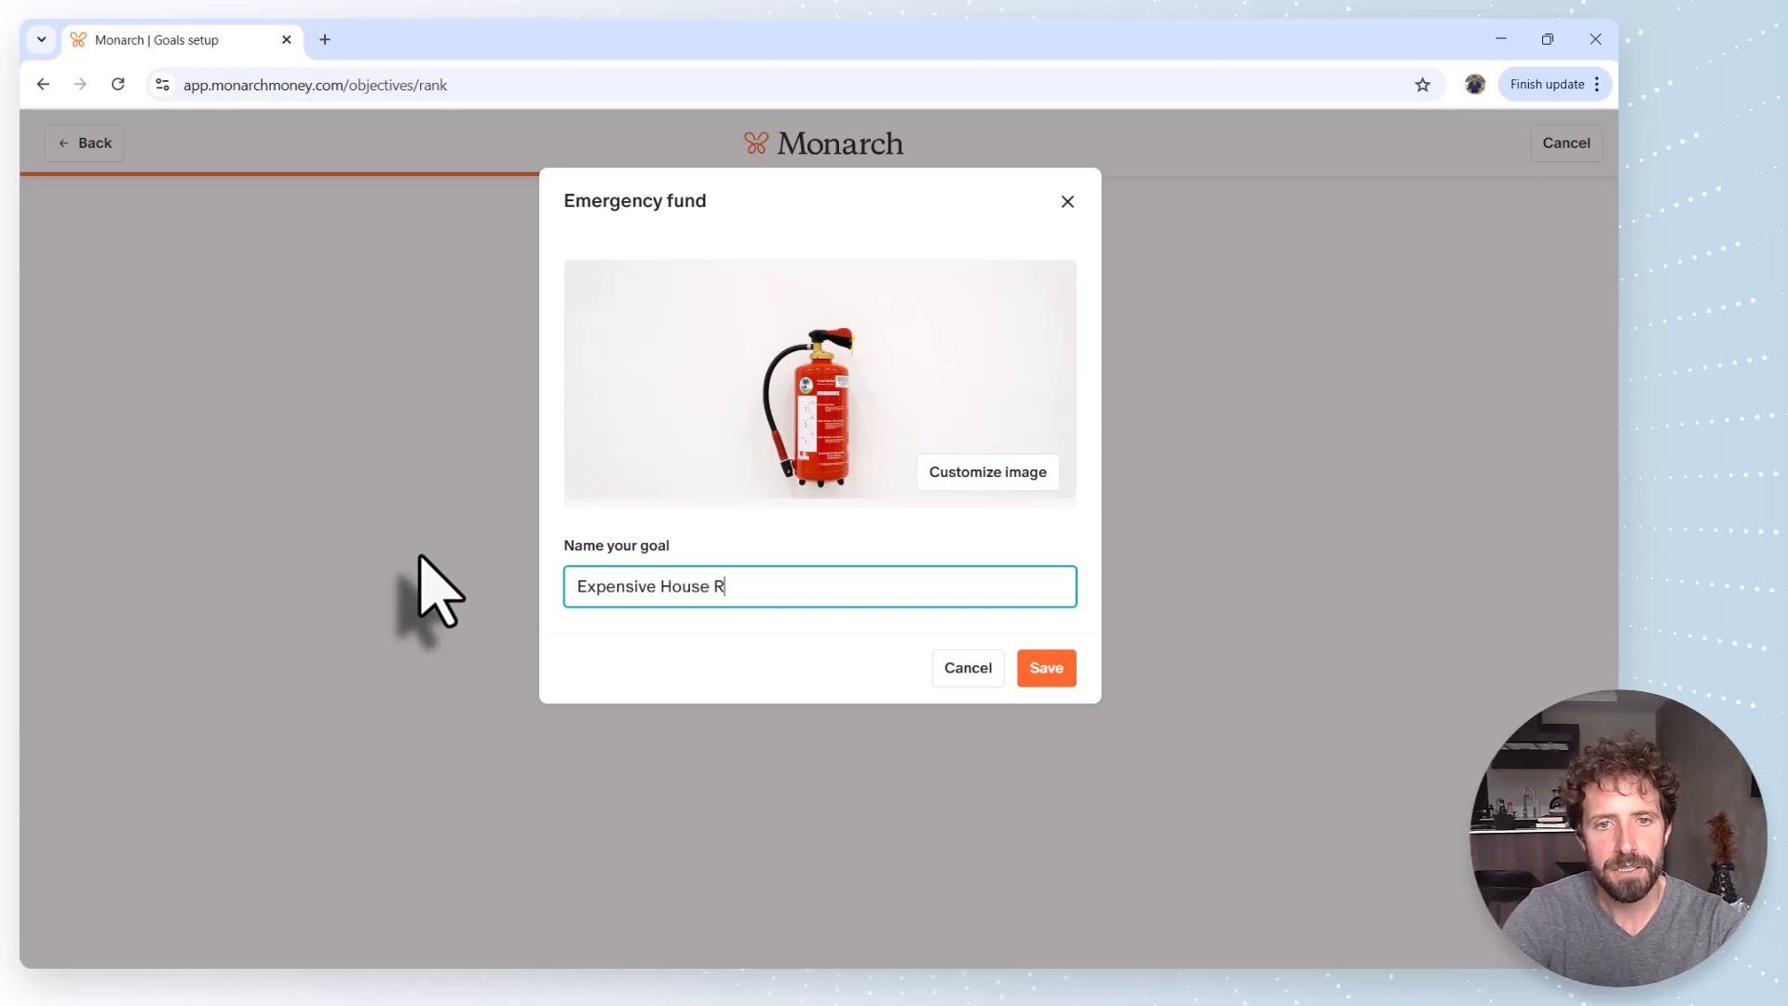
click(1038, 670)
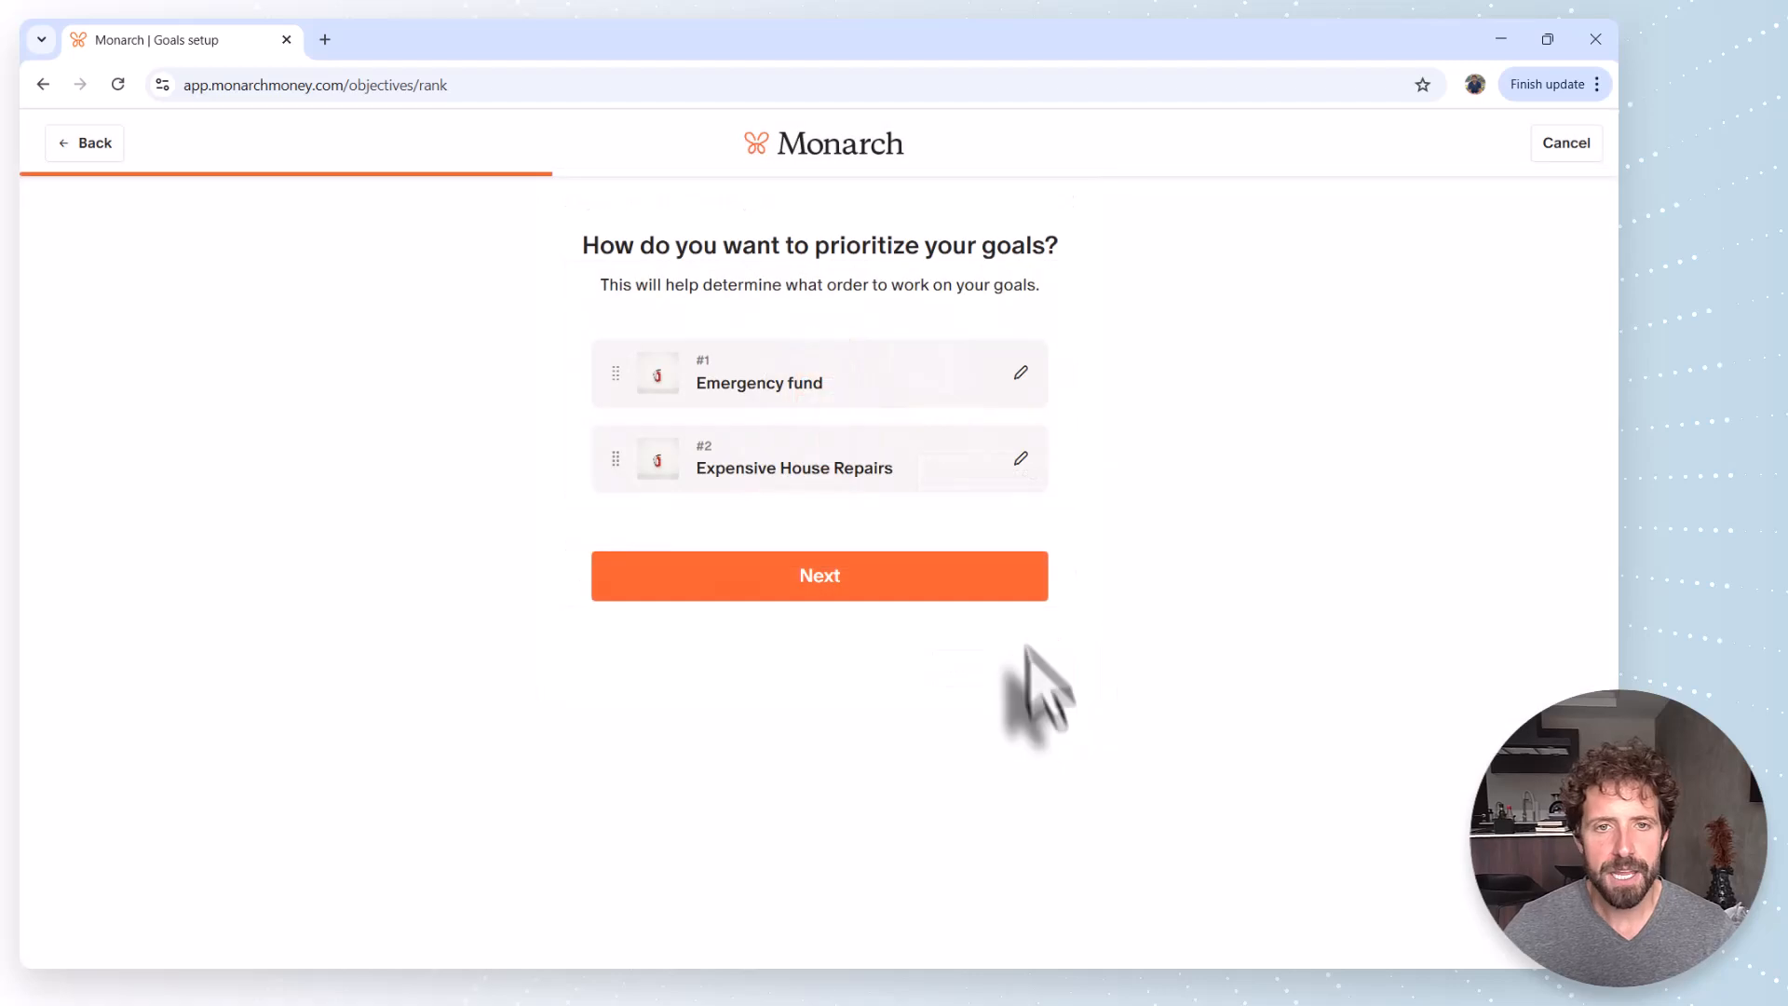
Keep the goal priority order and set the savings target for Expensive House Repairs to $3,000
click(922, 578)
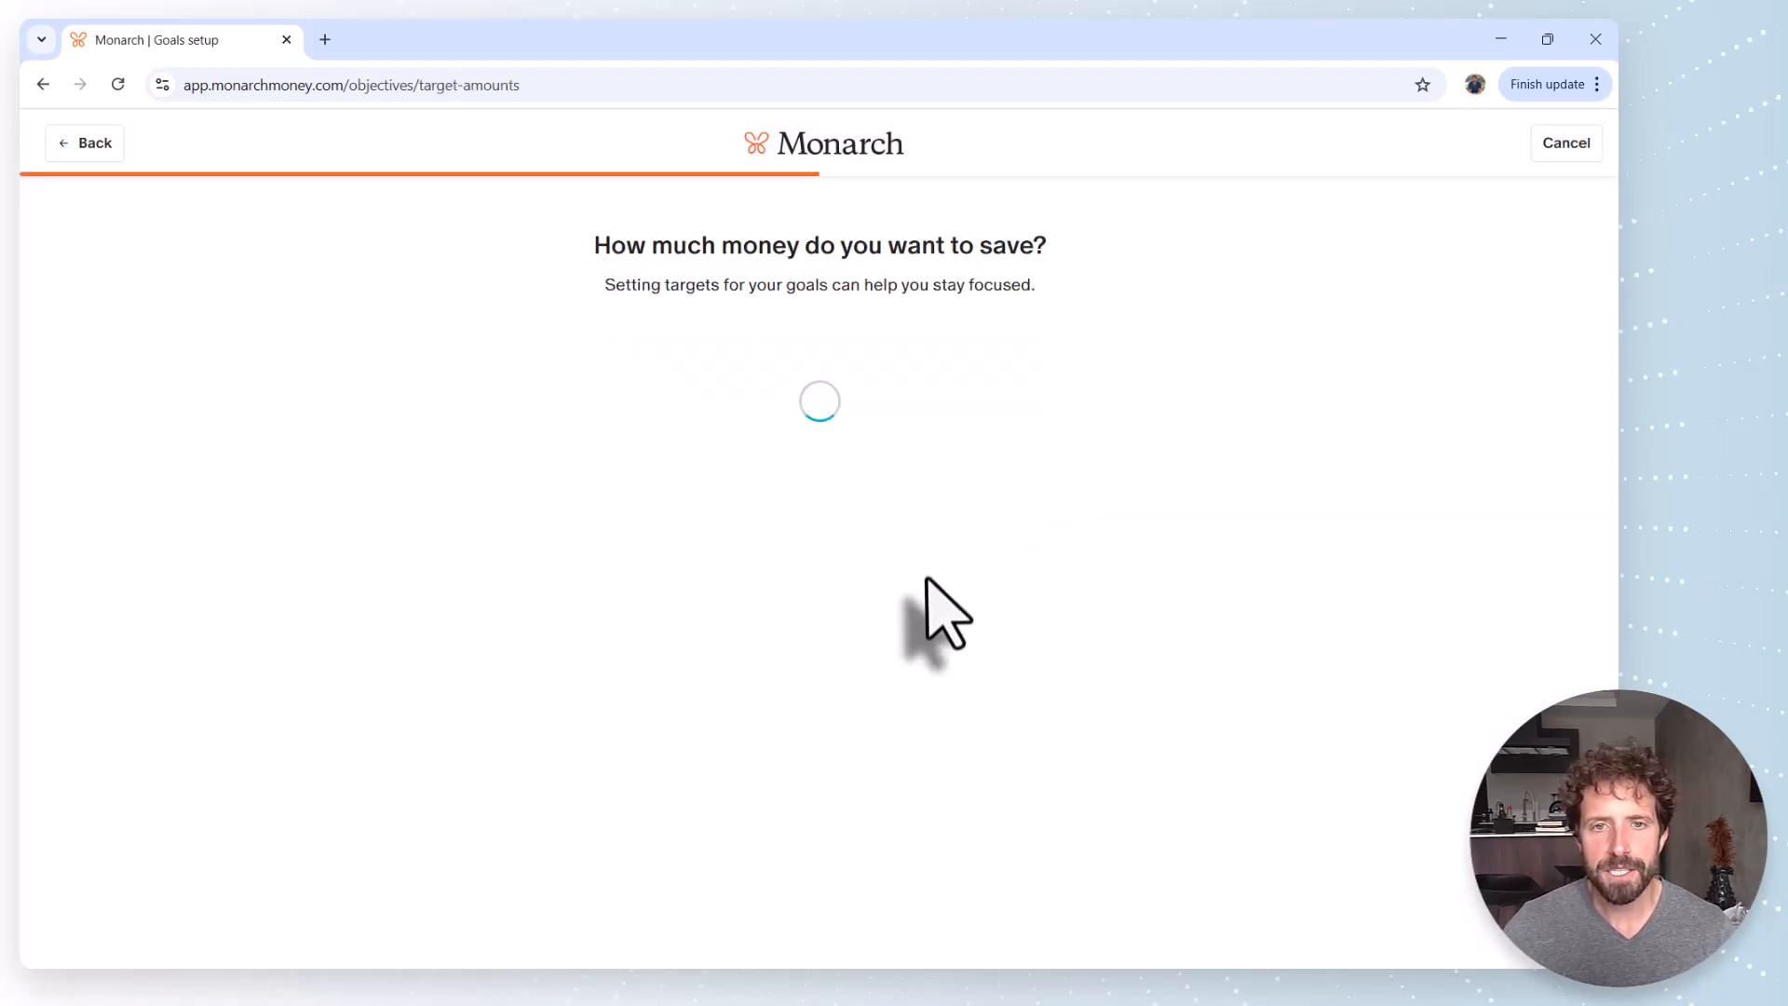
click(699, 591)
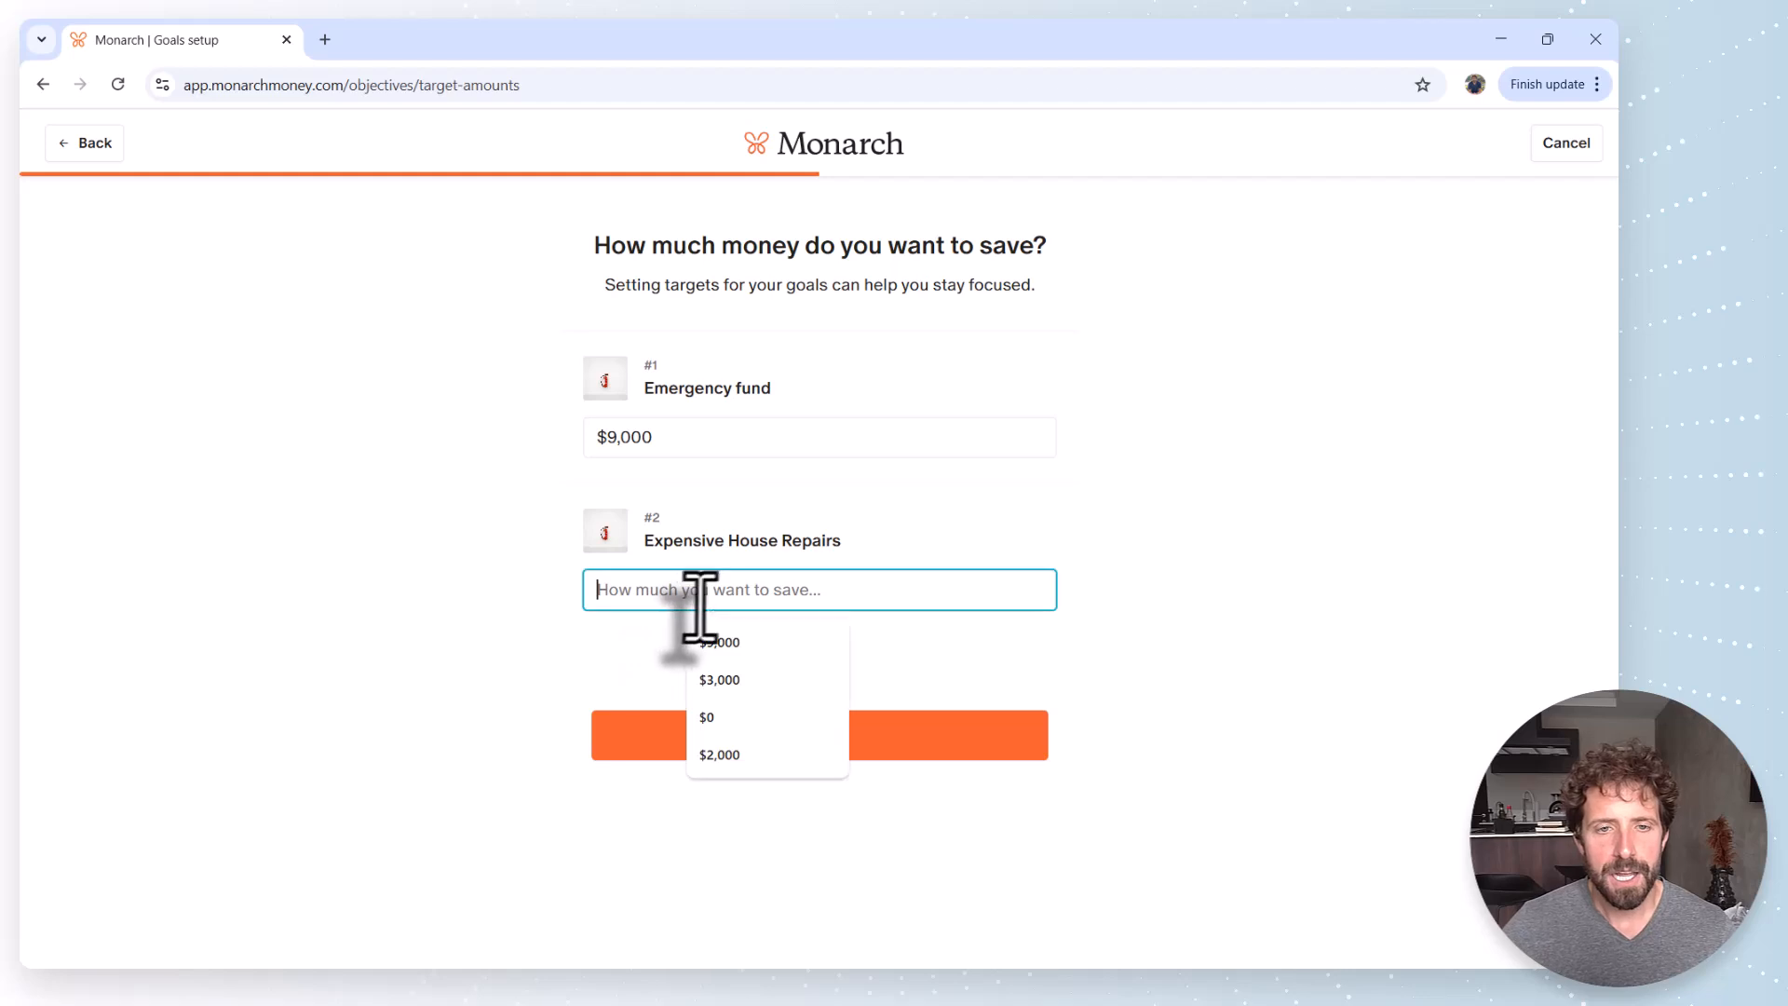
click(745, 681)
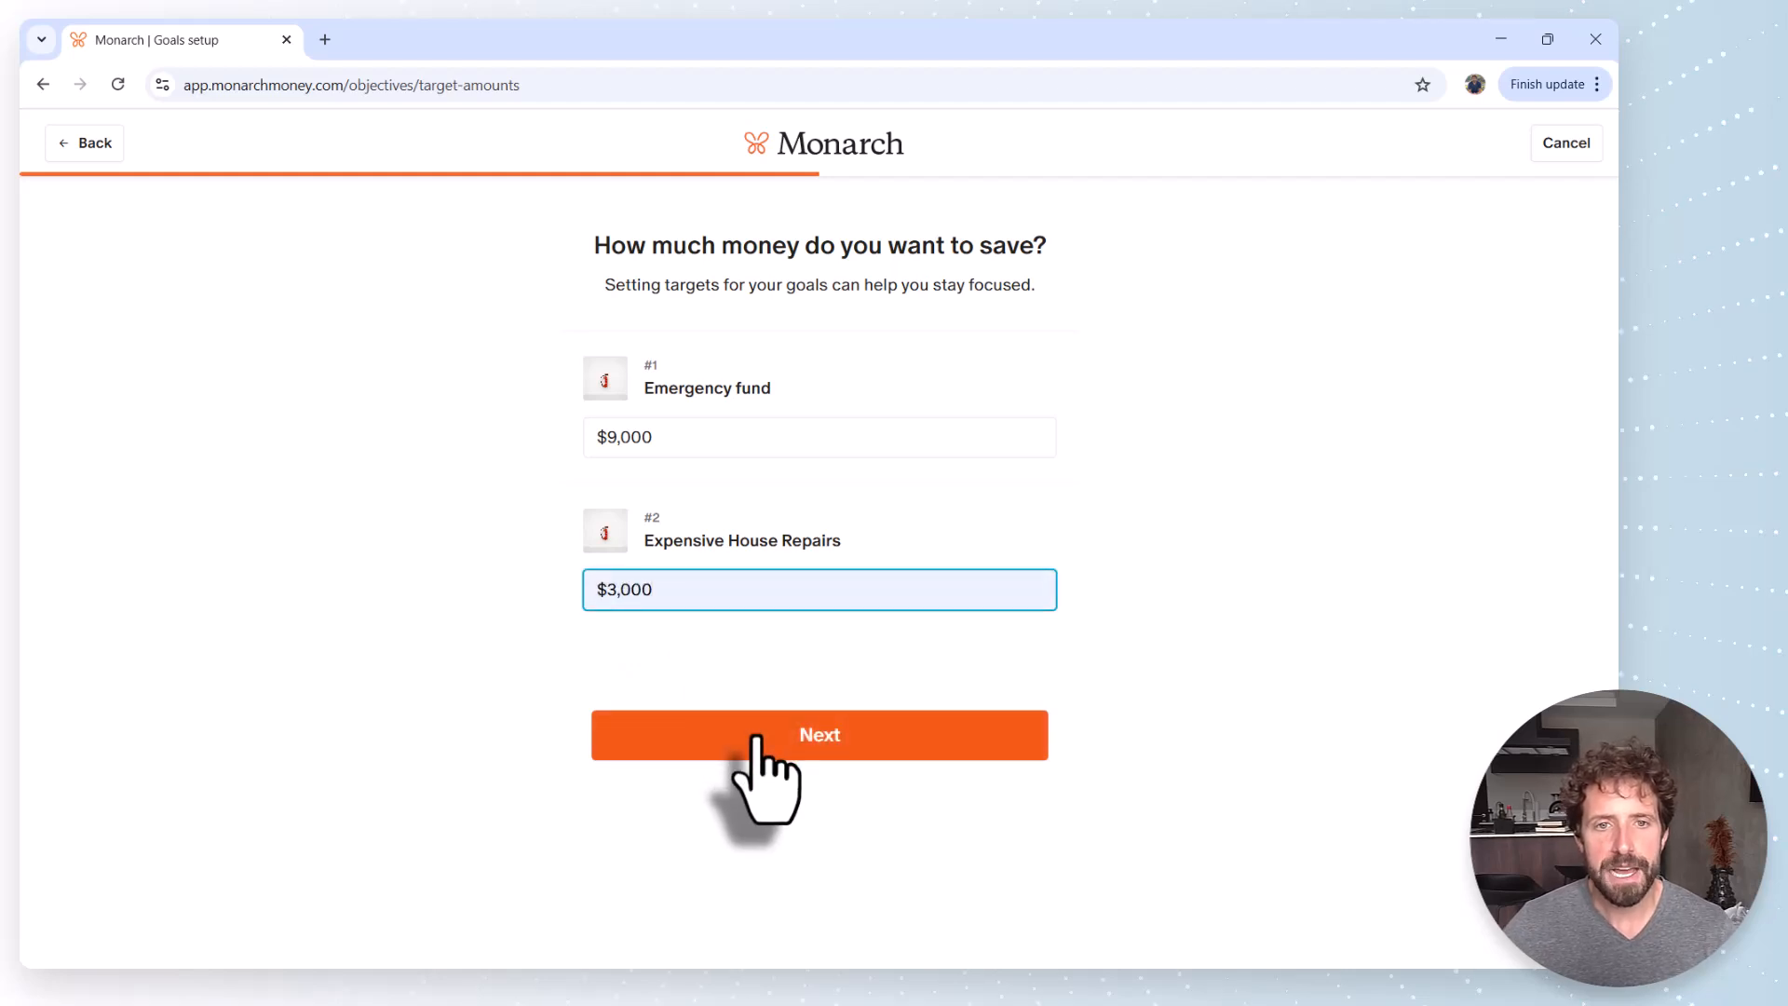
Assign the remaining available balance of the Ally Account to the Expensive House Repairs goal
click(756, 740)
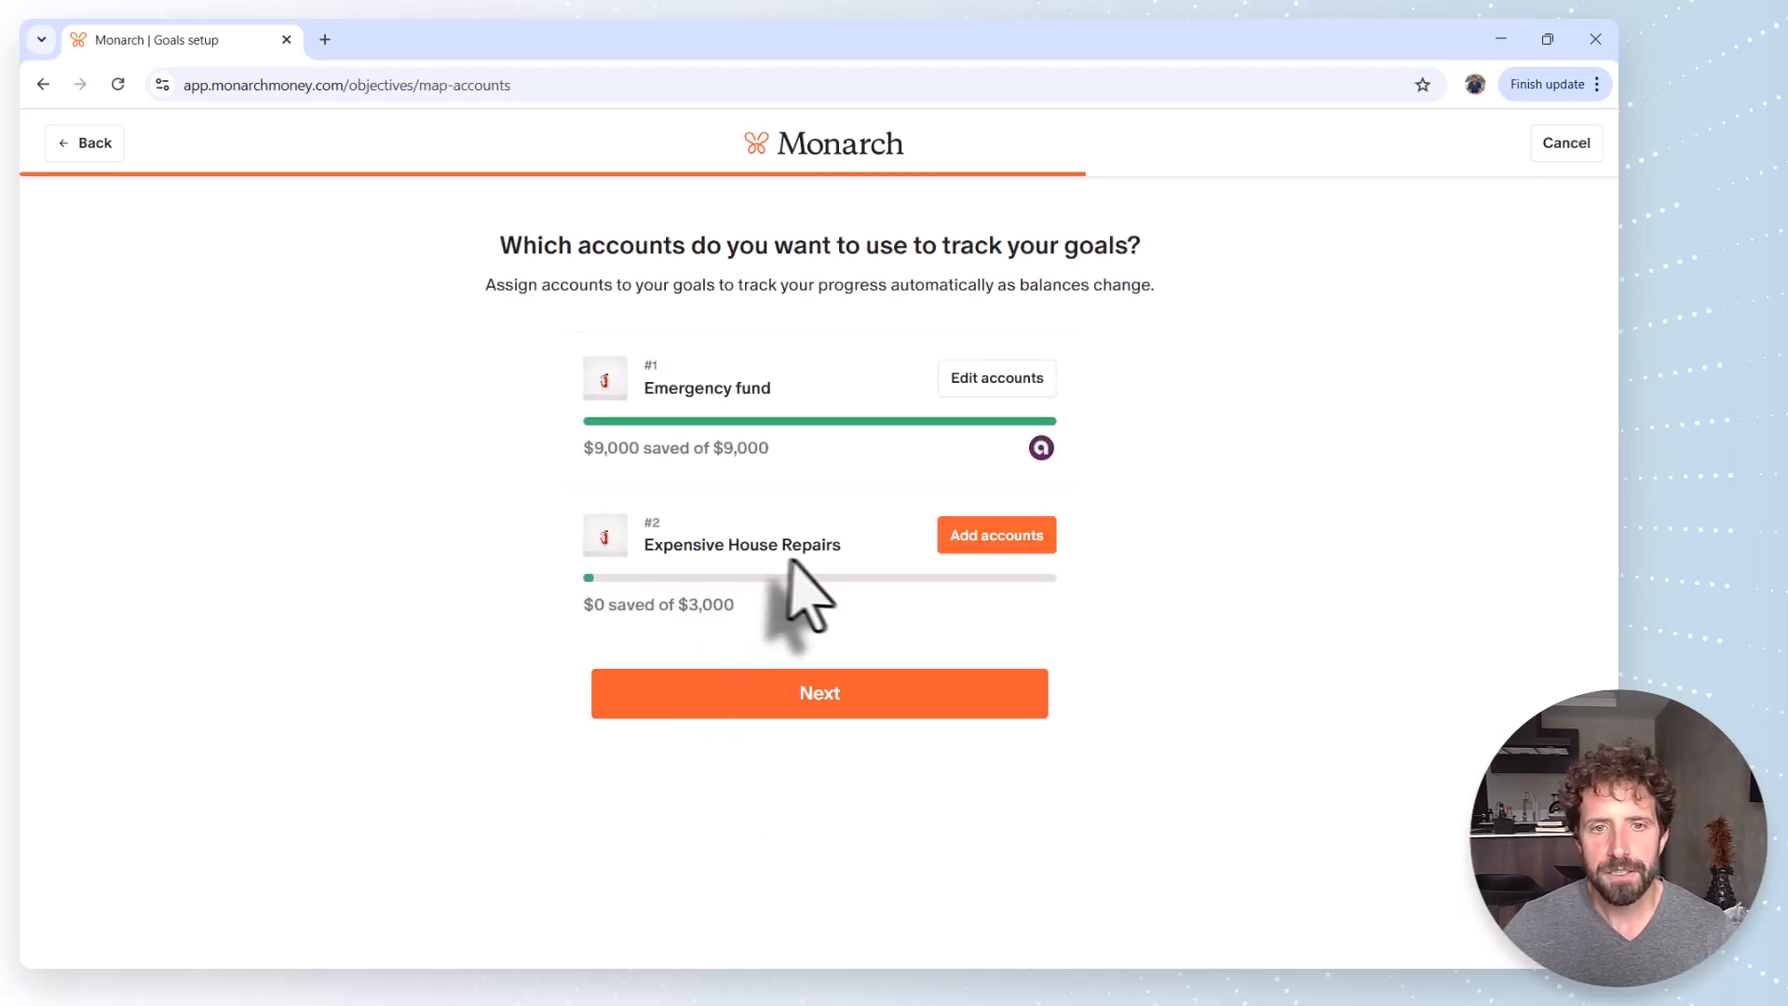
click(994, 544)
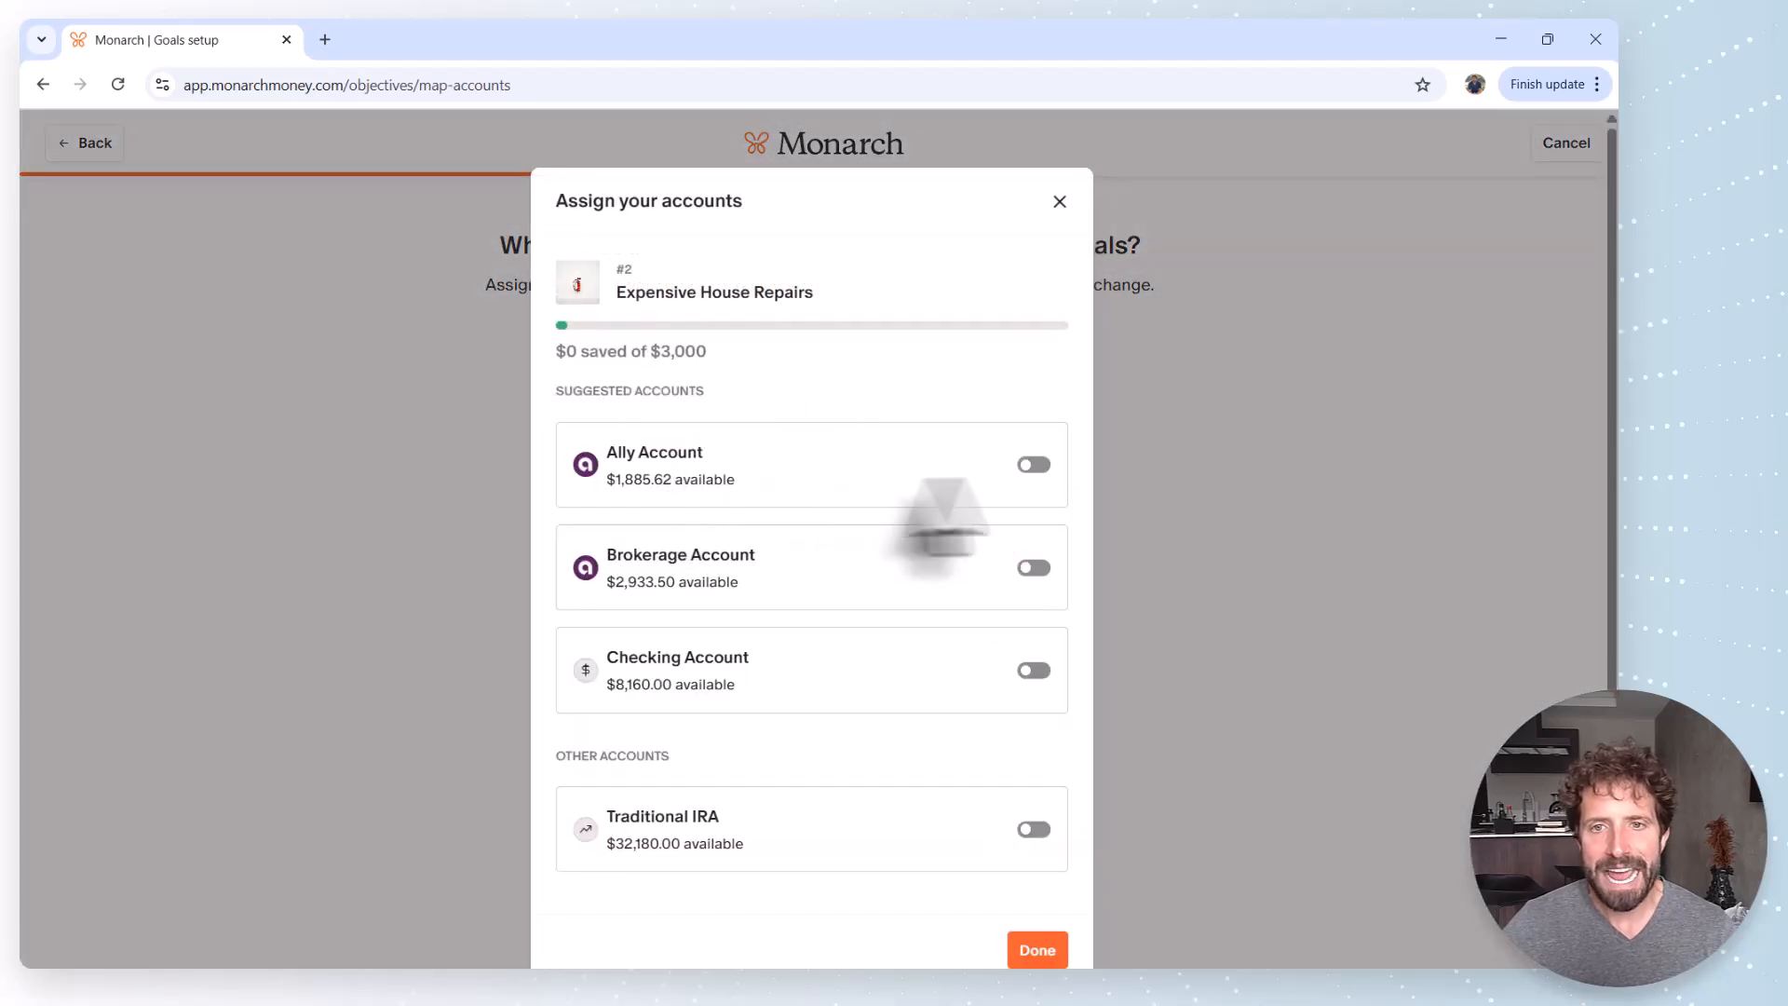
click(1032, 464)
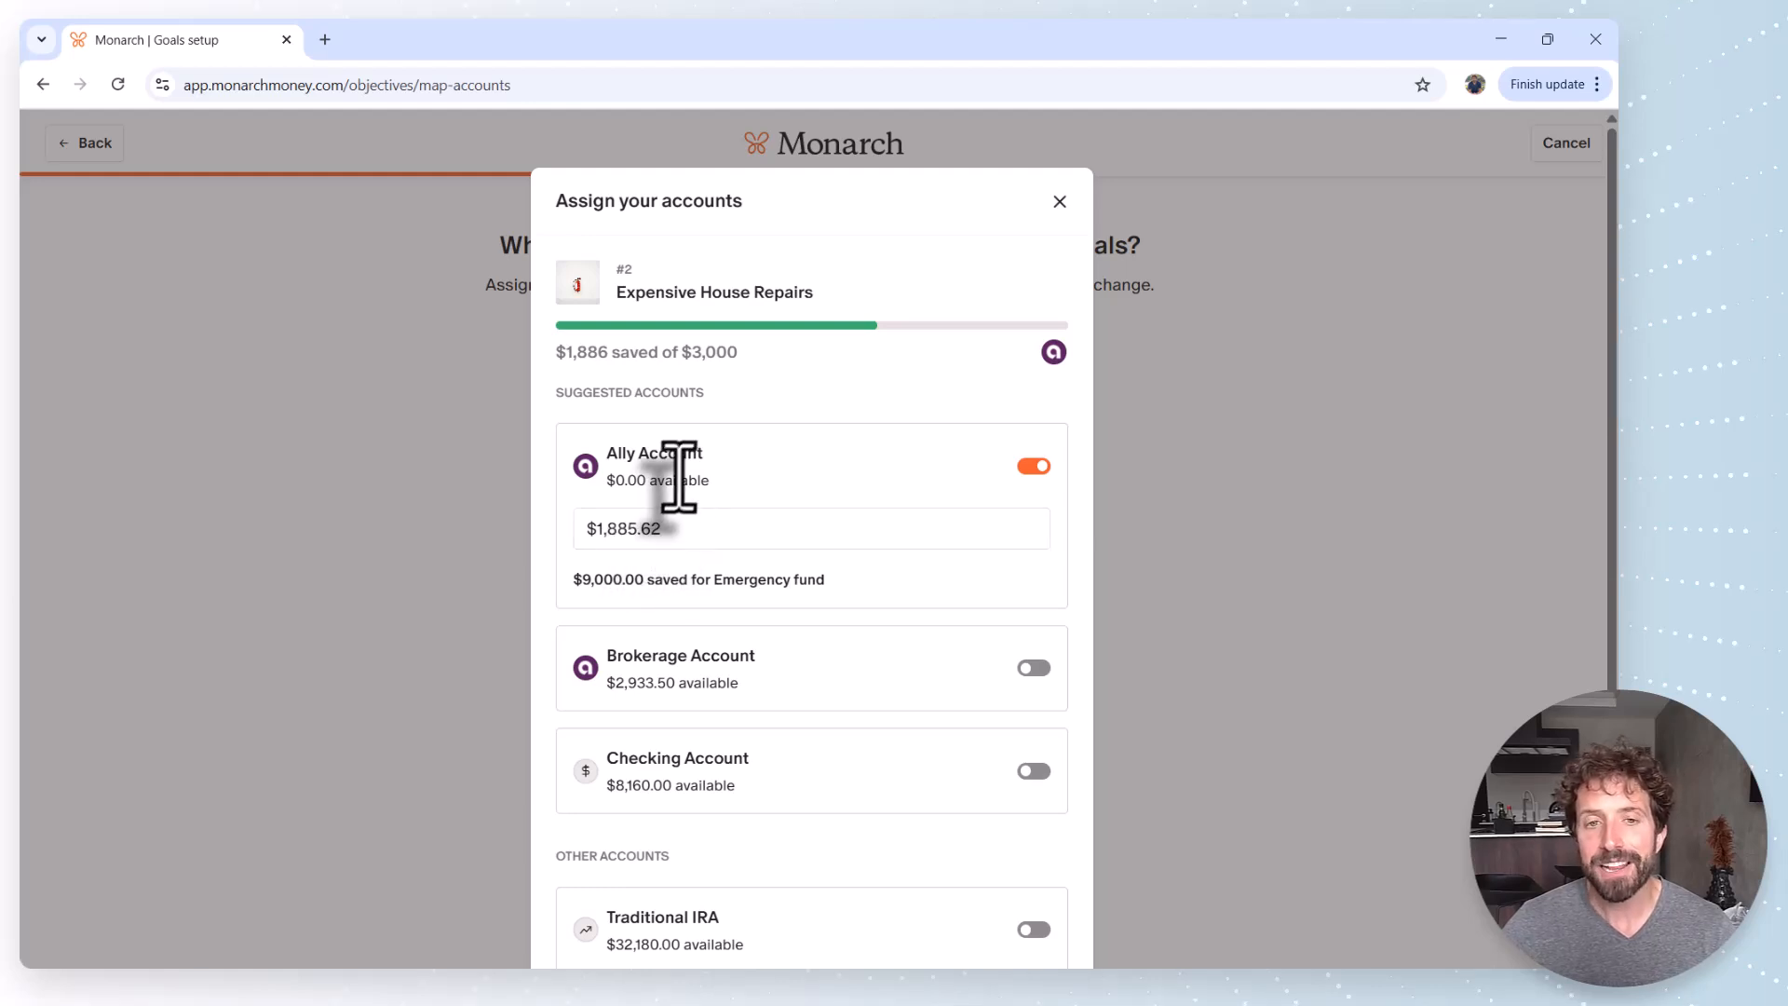
scroll(699, 494, down, 2)
scroll(696, 433, up, 2)
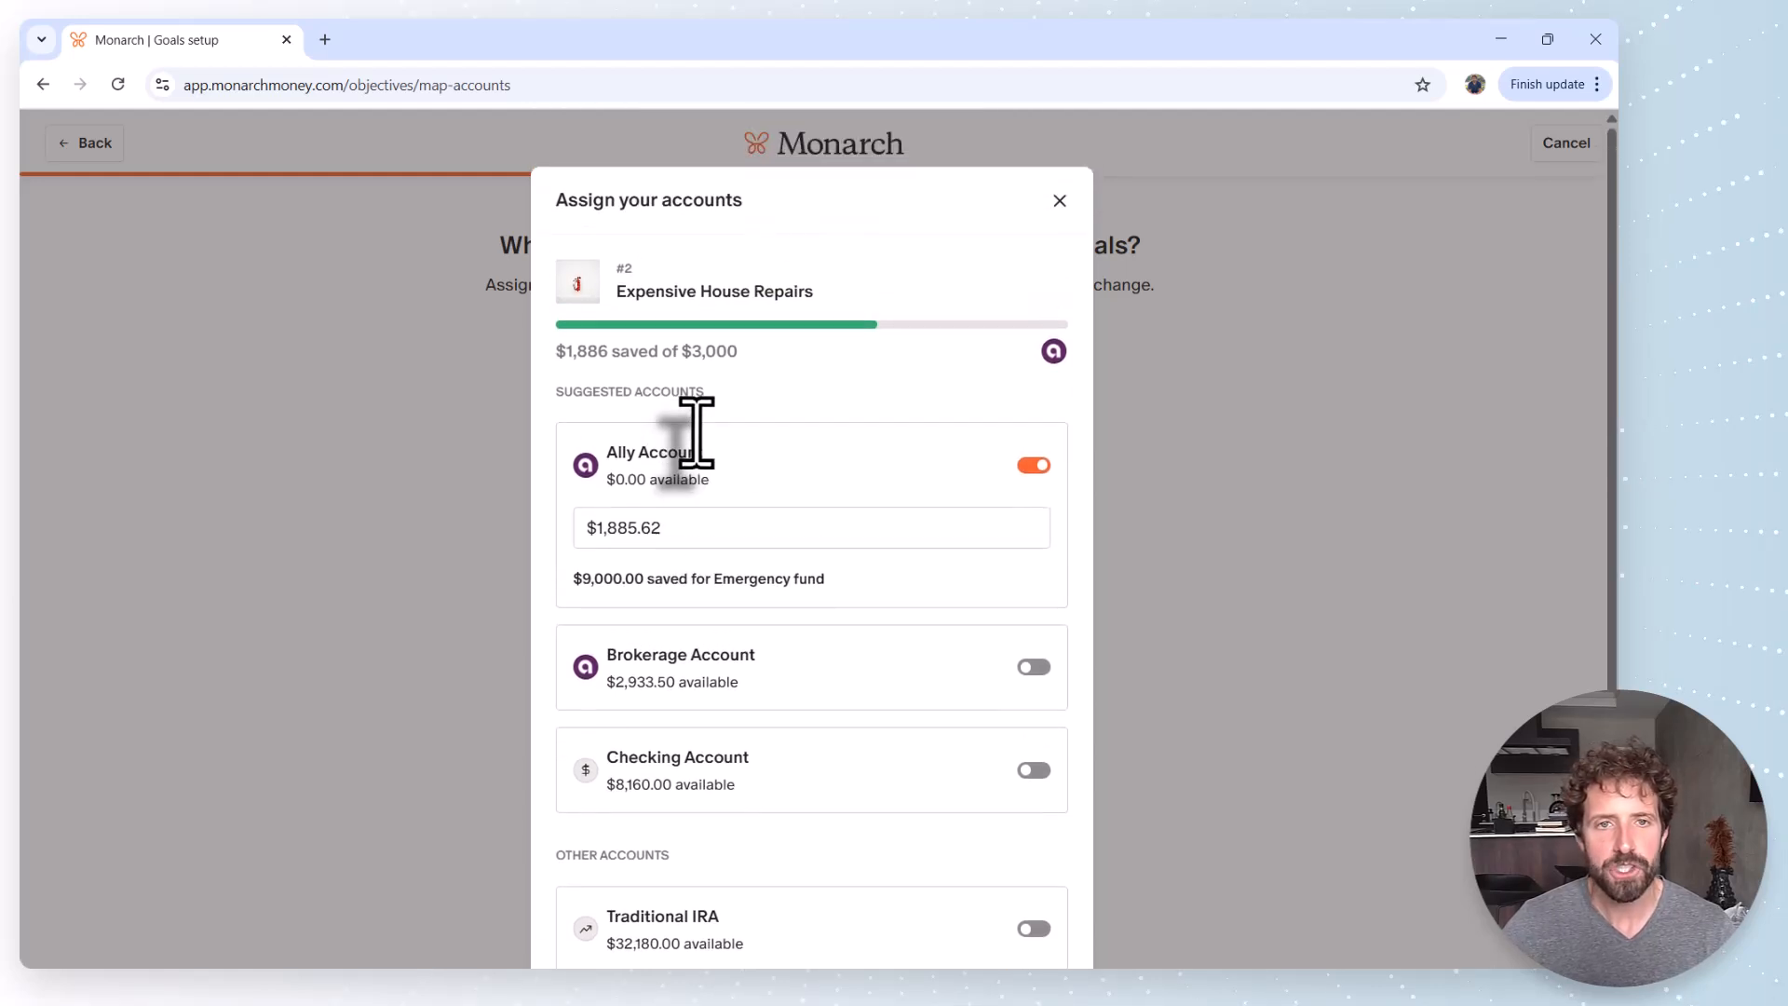
scroll(941, 707, down, 2)
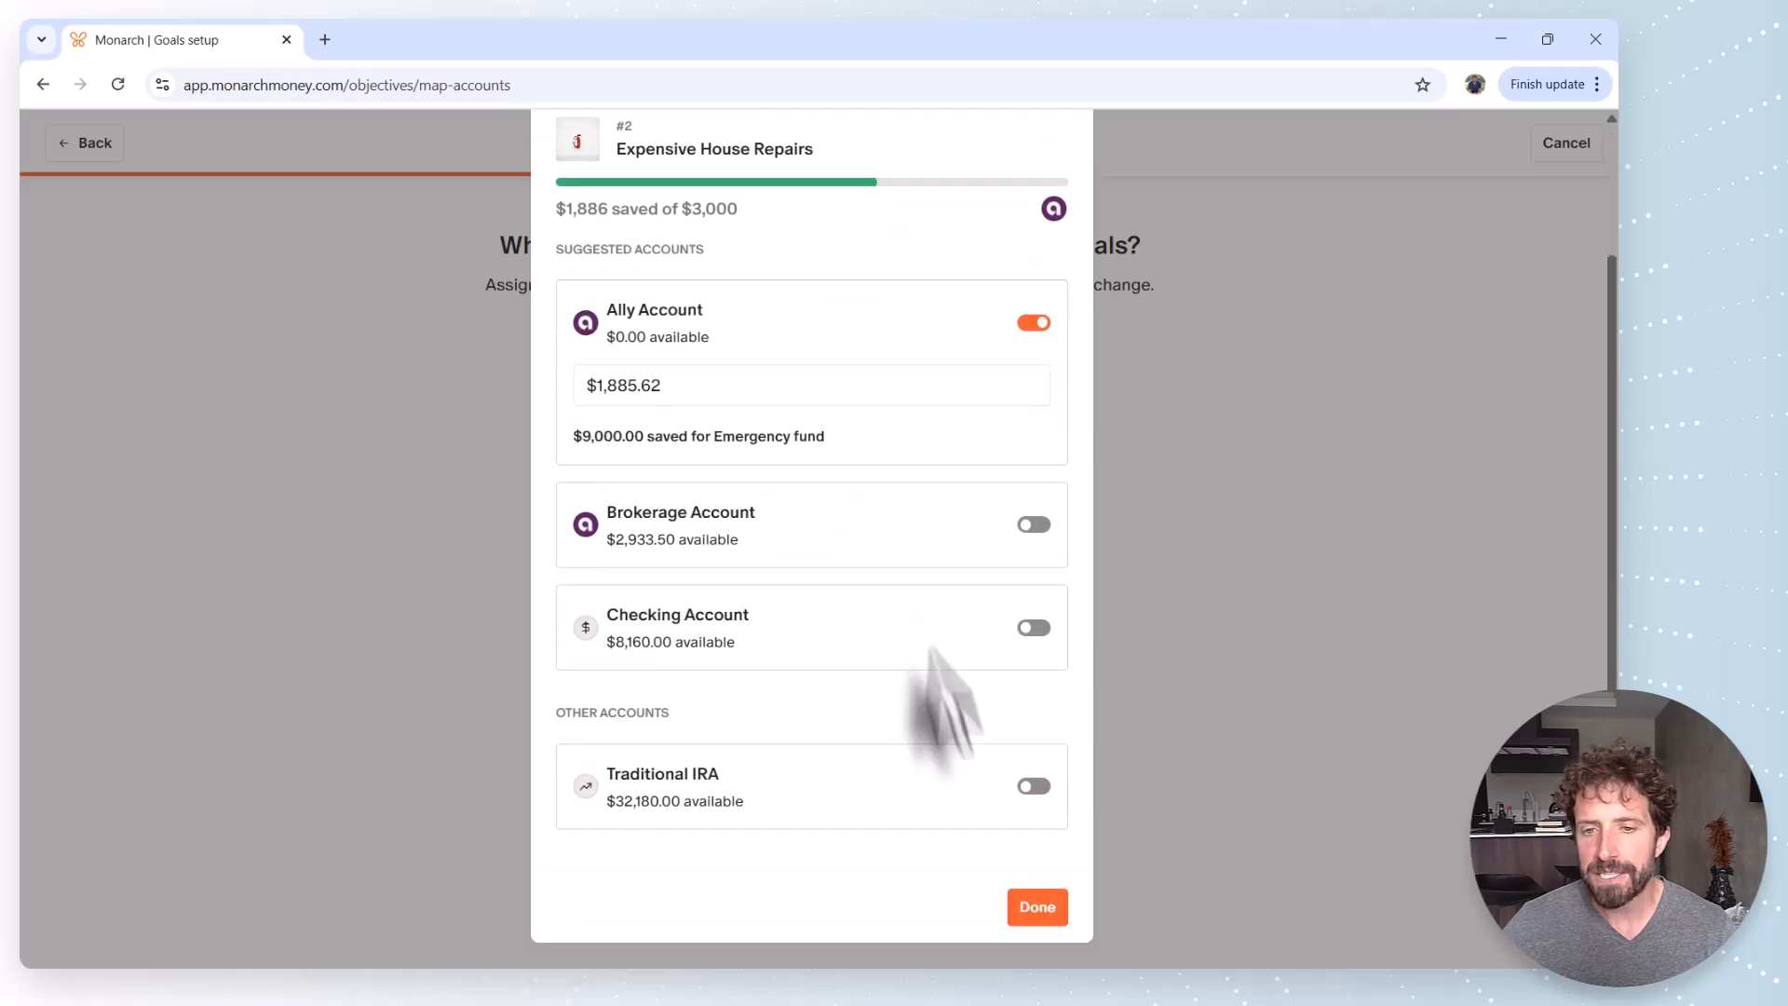
click(1037, 879)
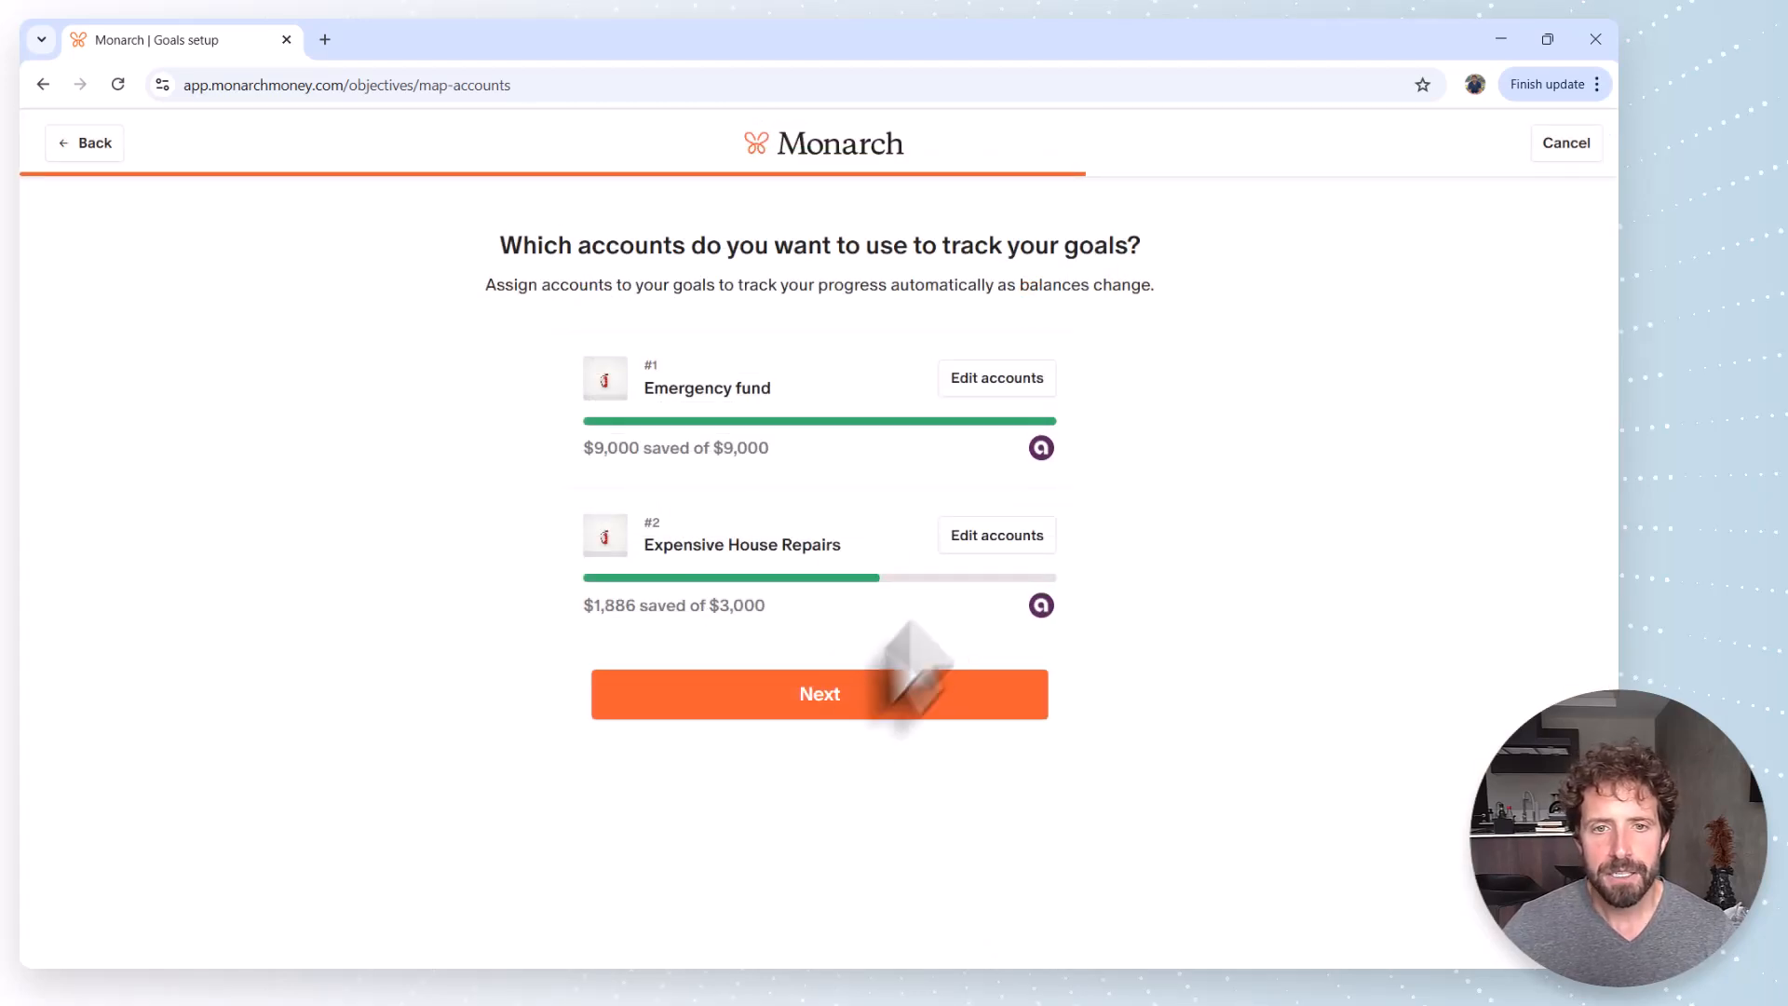
Allocate $100 per month to Expensive House Repairs and proceed with the goal setup
click(832, 708)
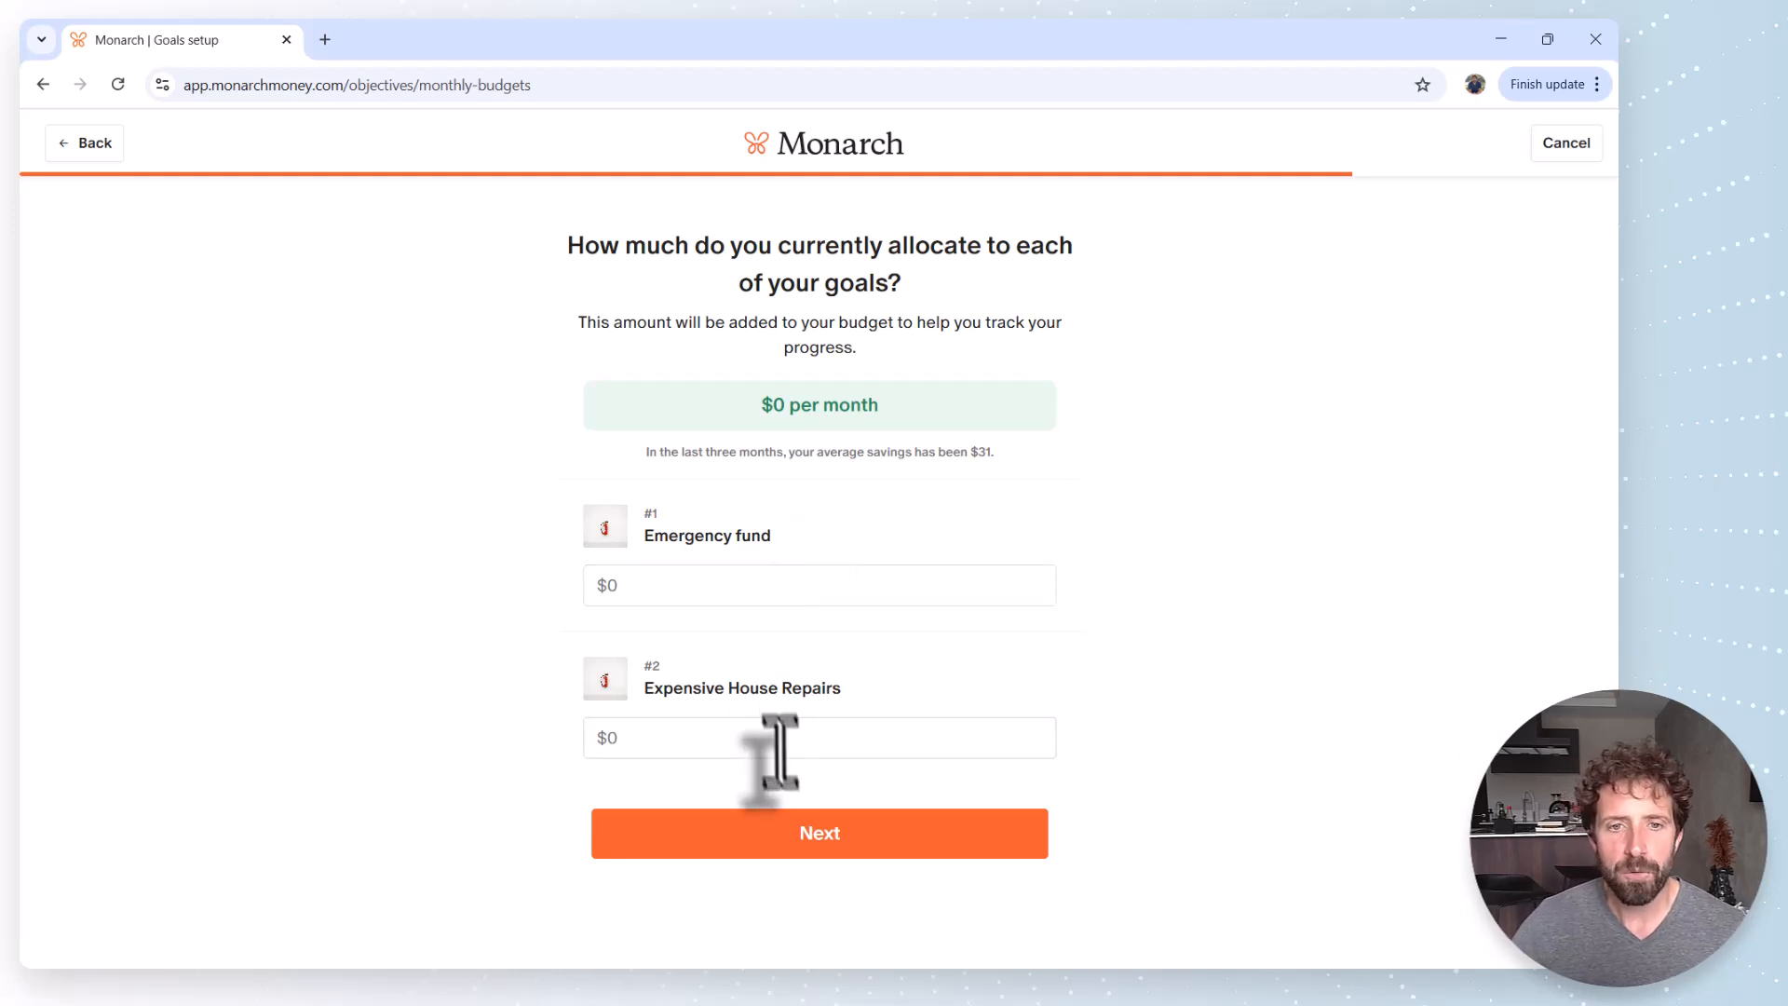
click(780, 735)
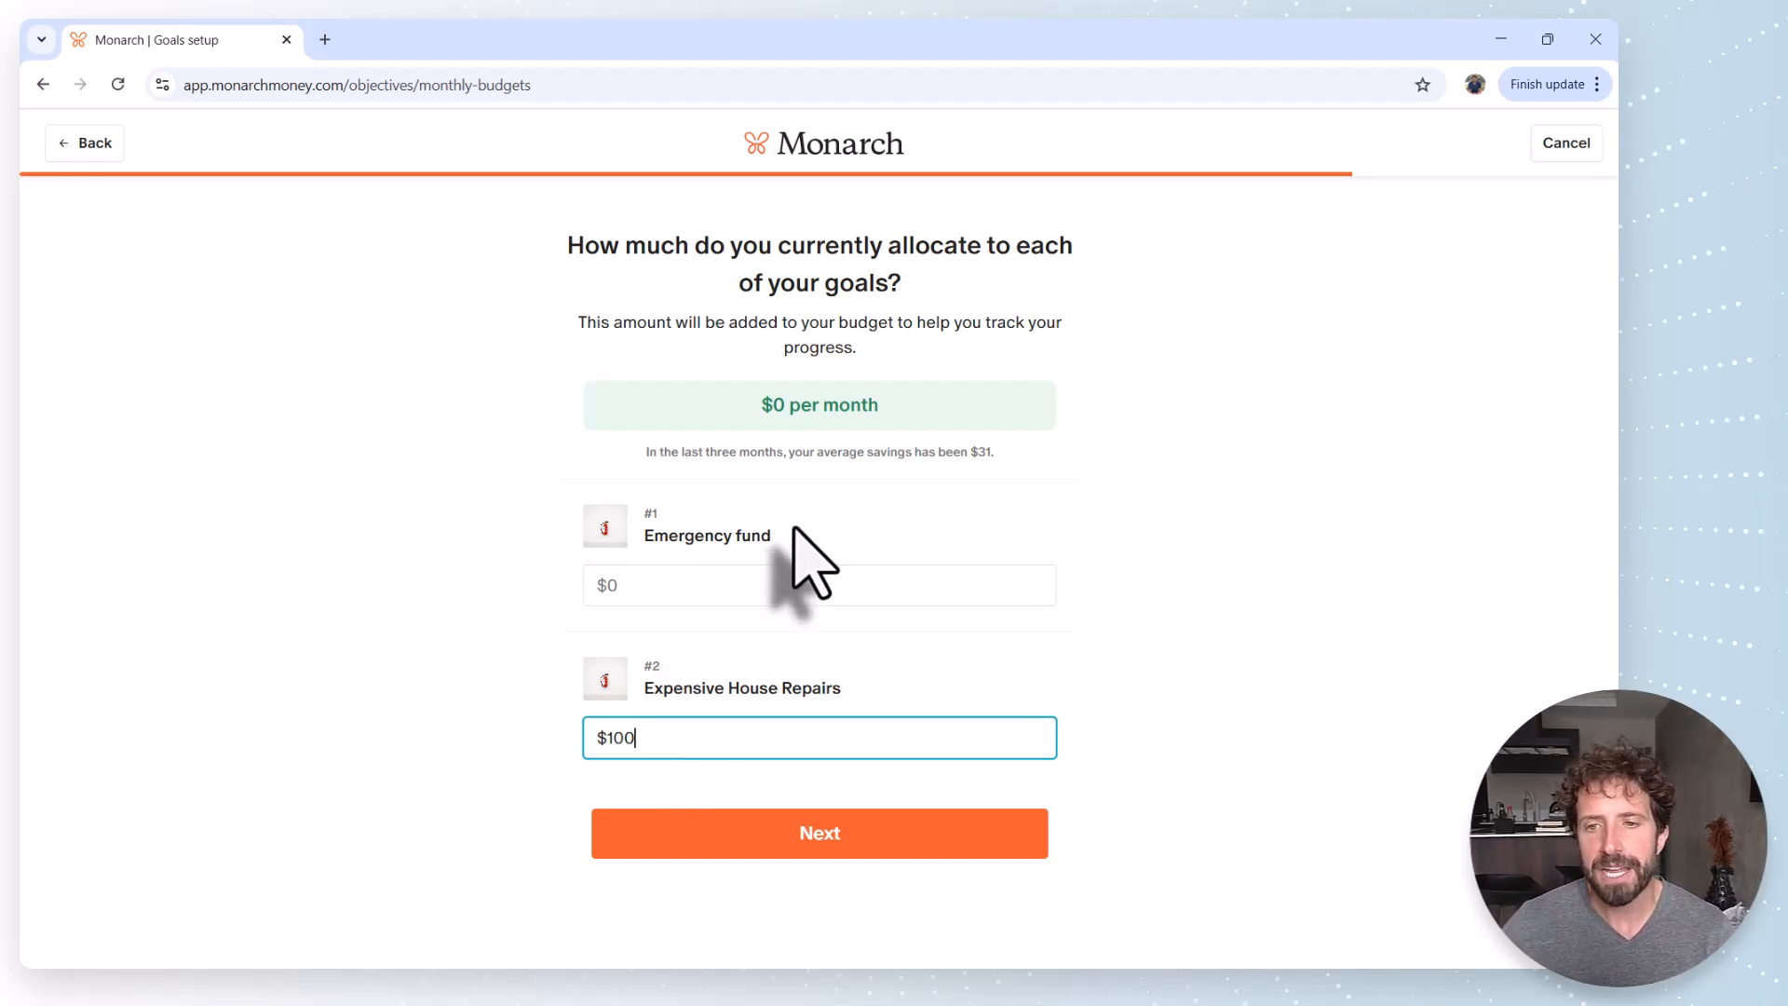
click(799, 843)
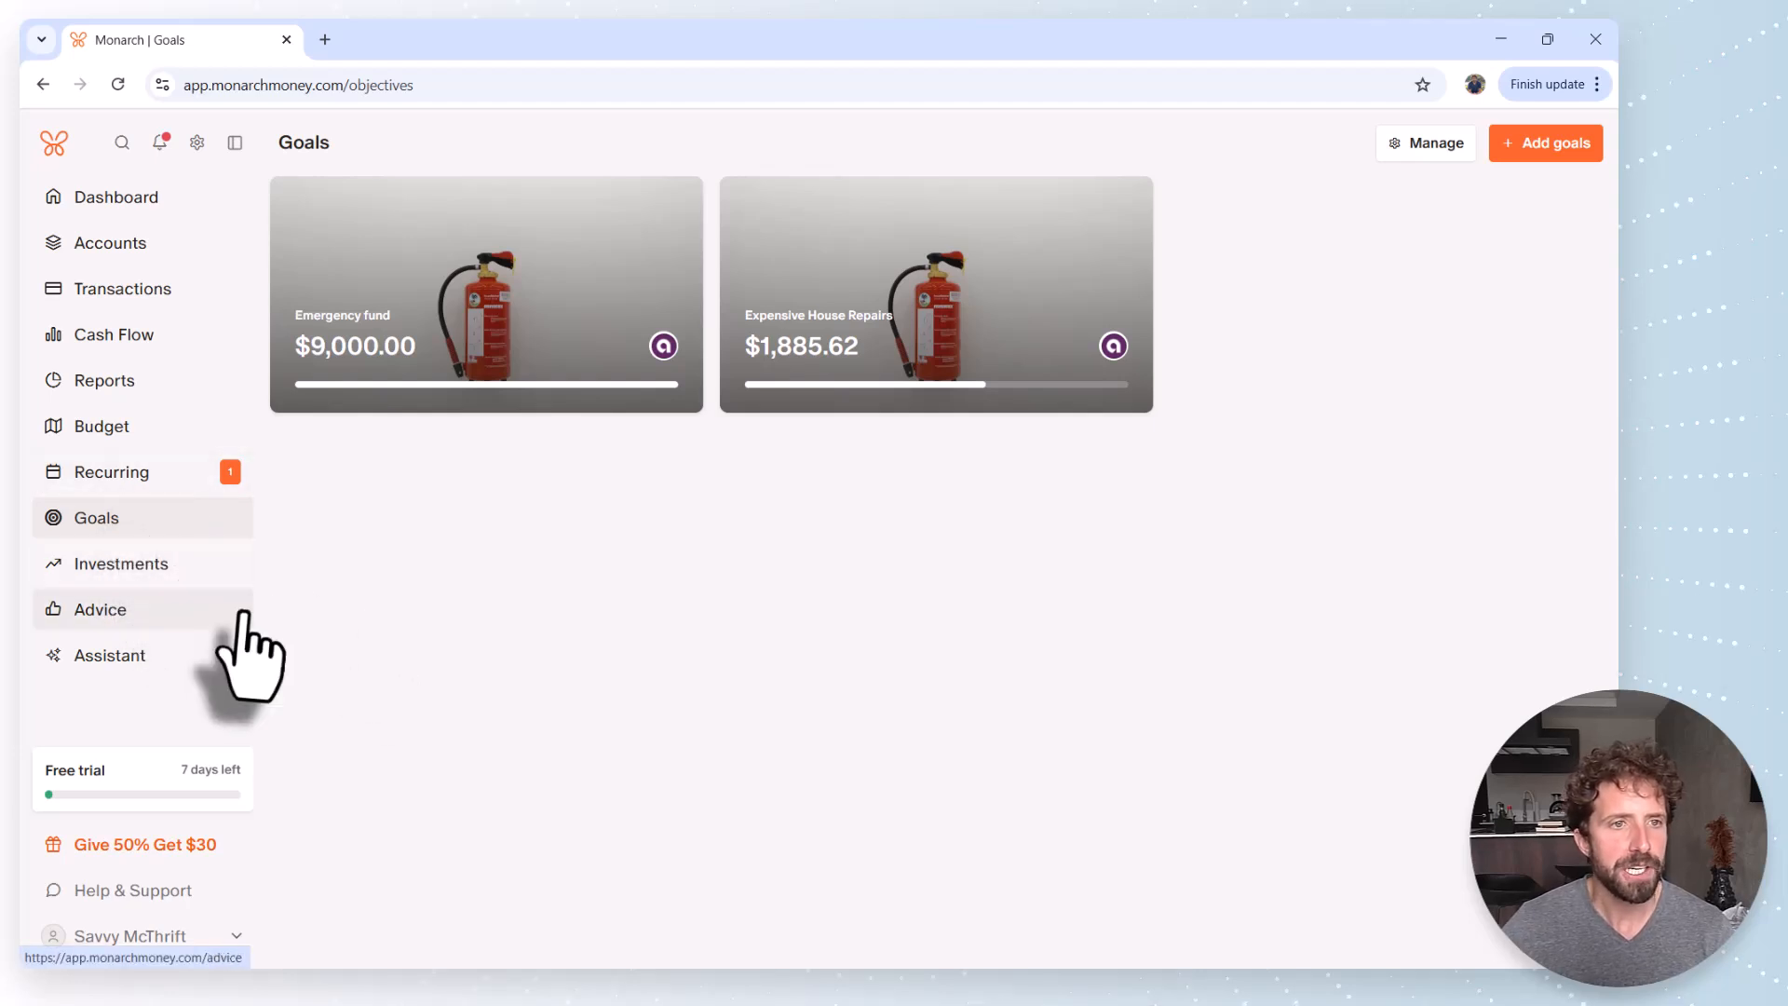
Open the October 2025 budget and examine the goal contributions listed below the expenses
click(122, 436)
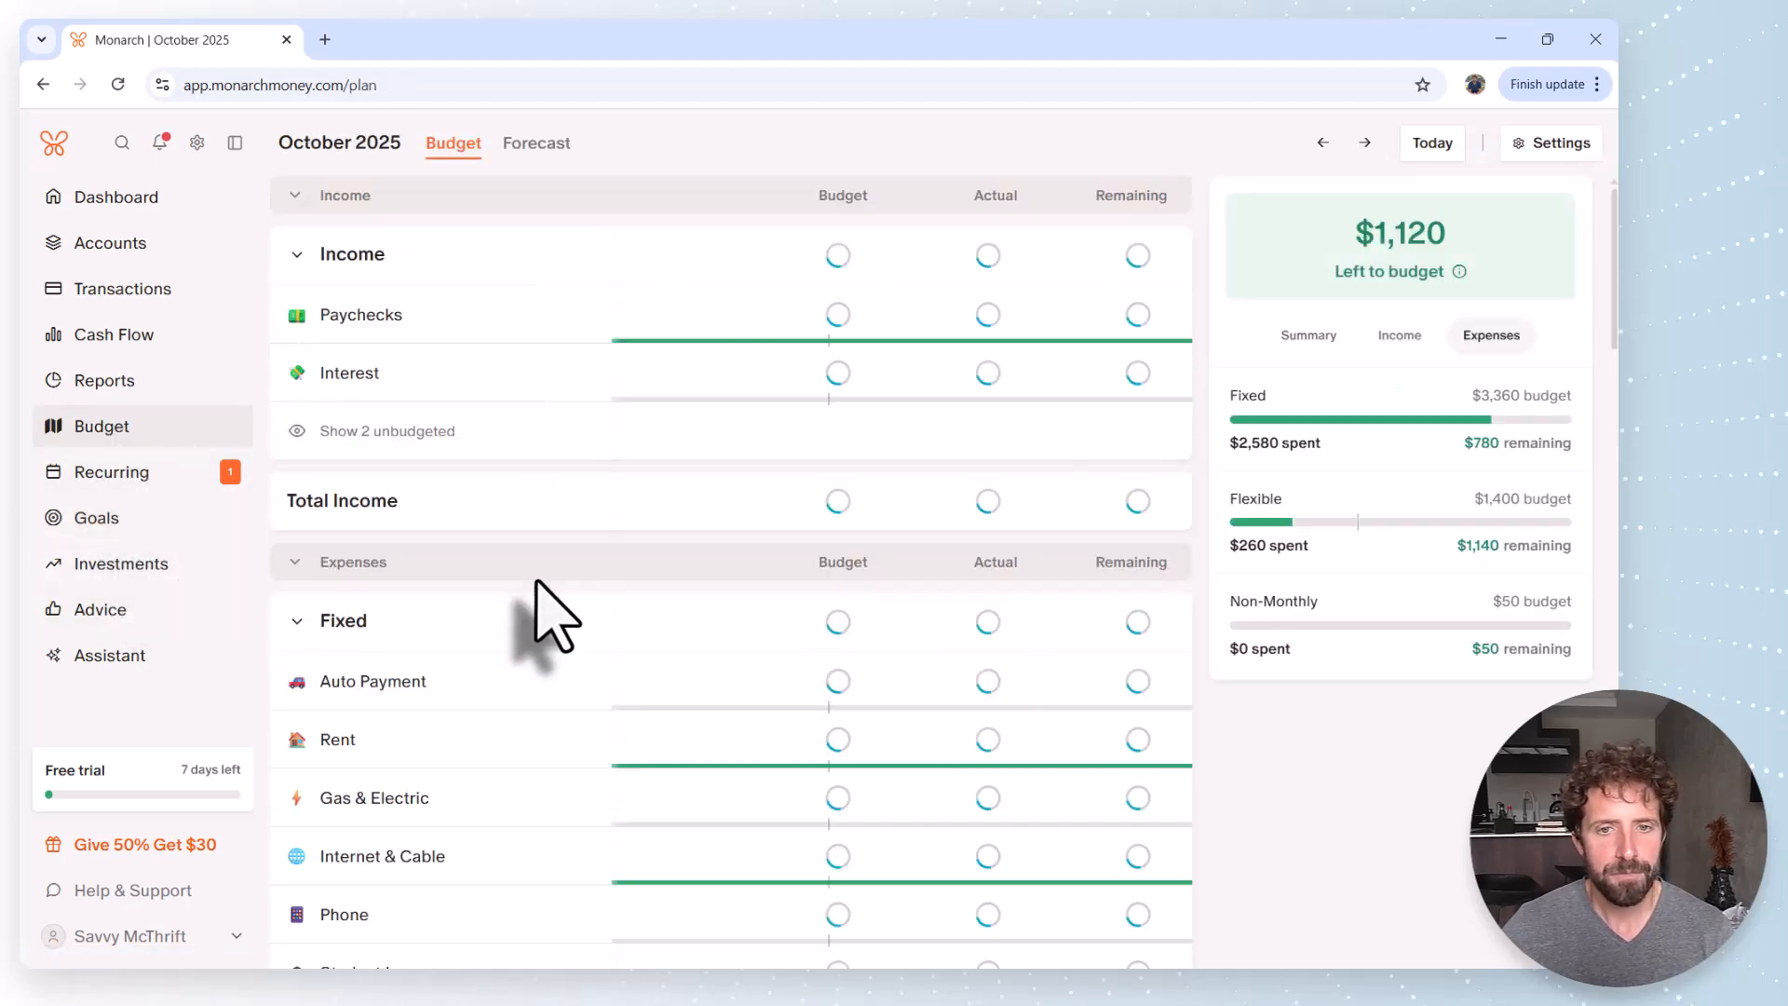
scroll(555, 617, down, 20)
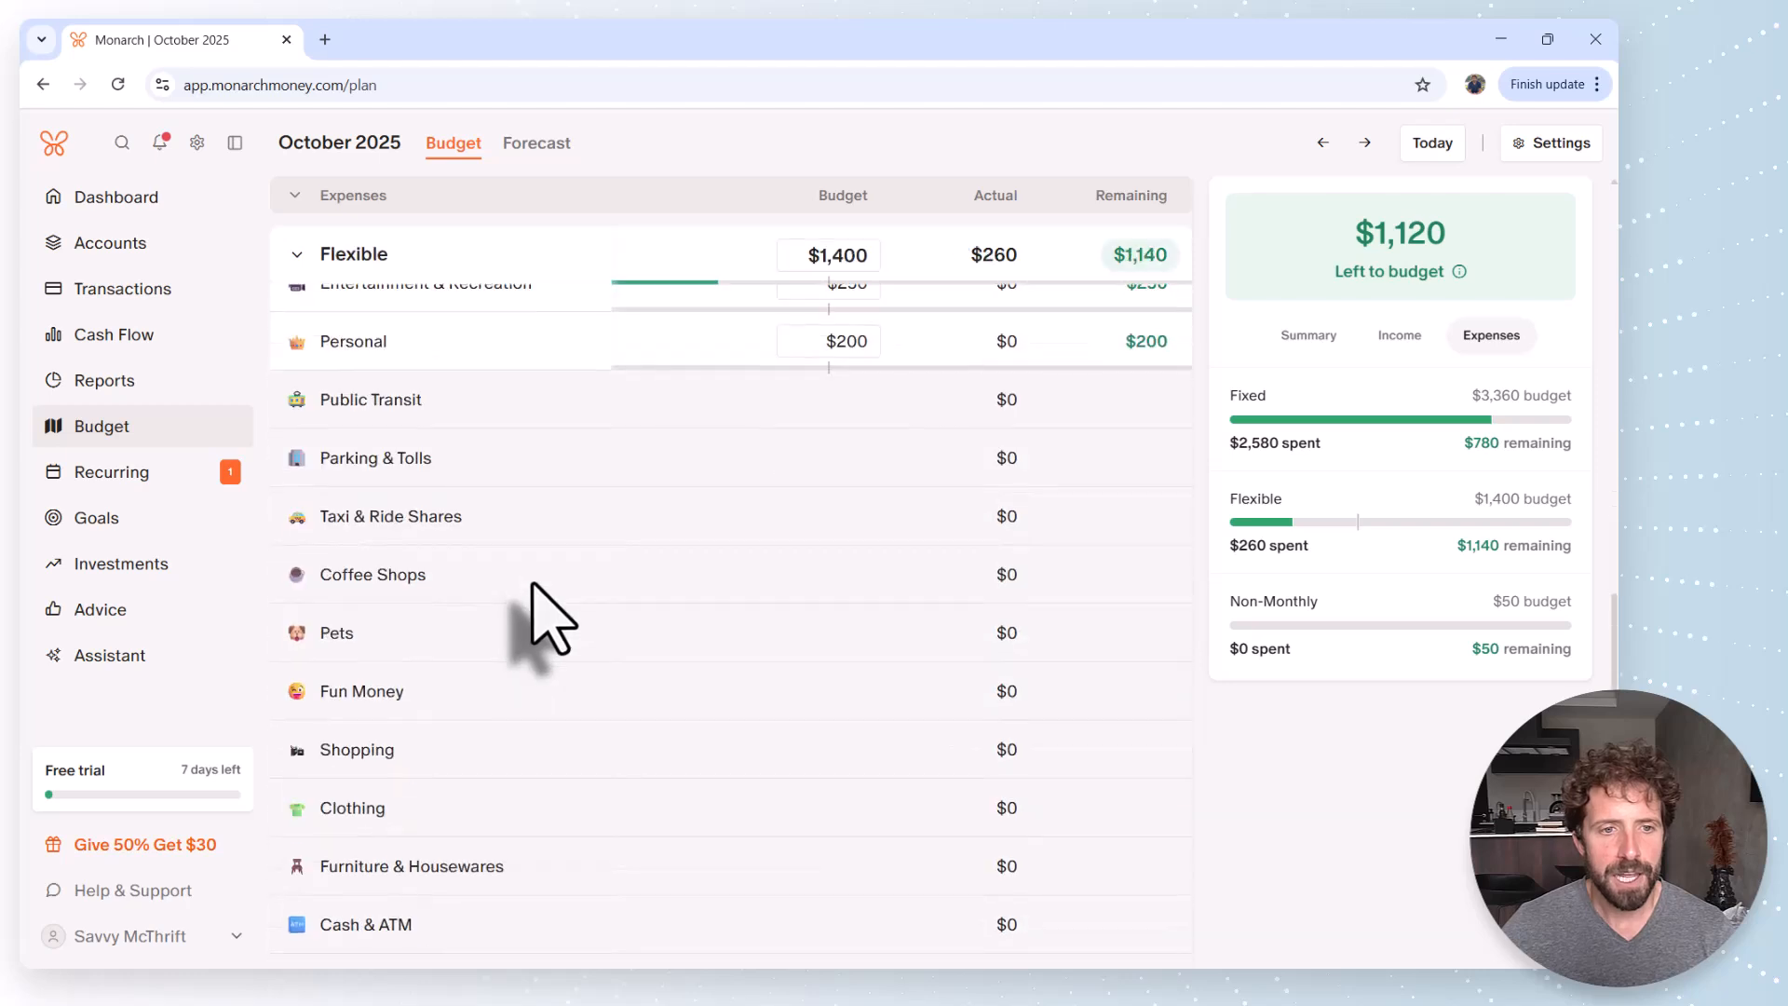
scroll(545, 620, down, 3)
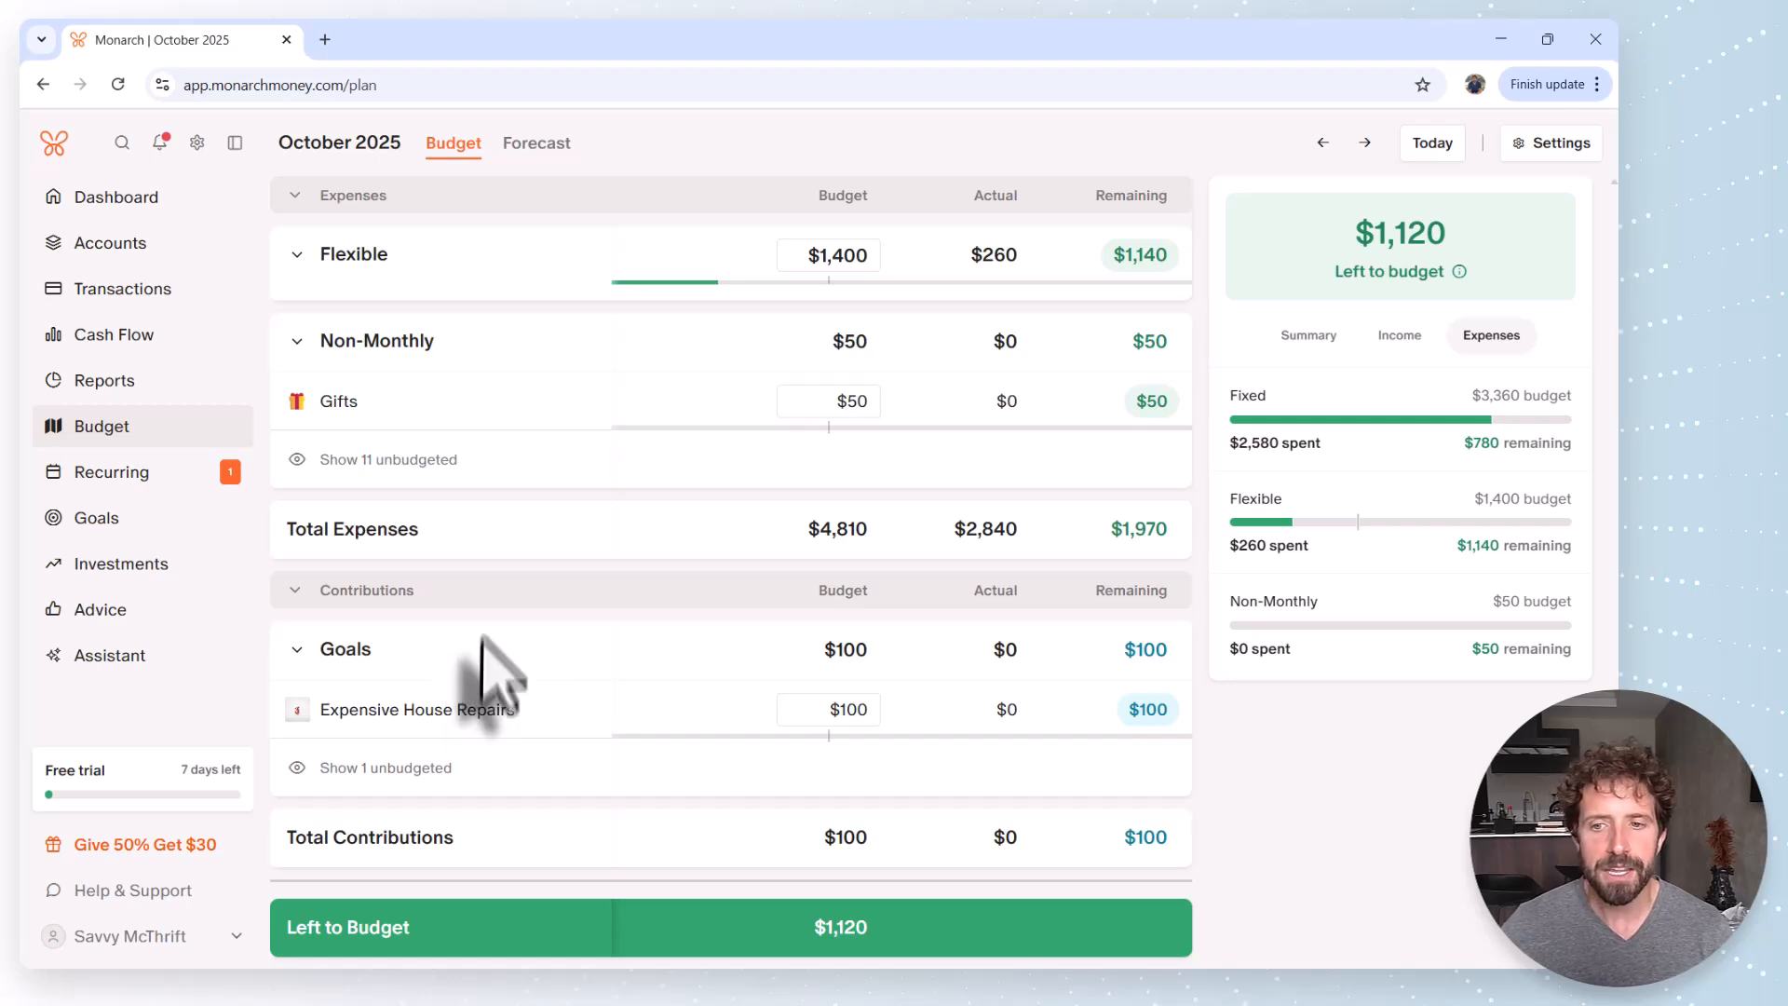
mouse_move(522, 694)
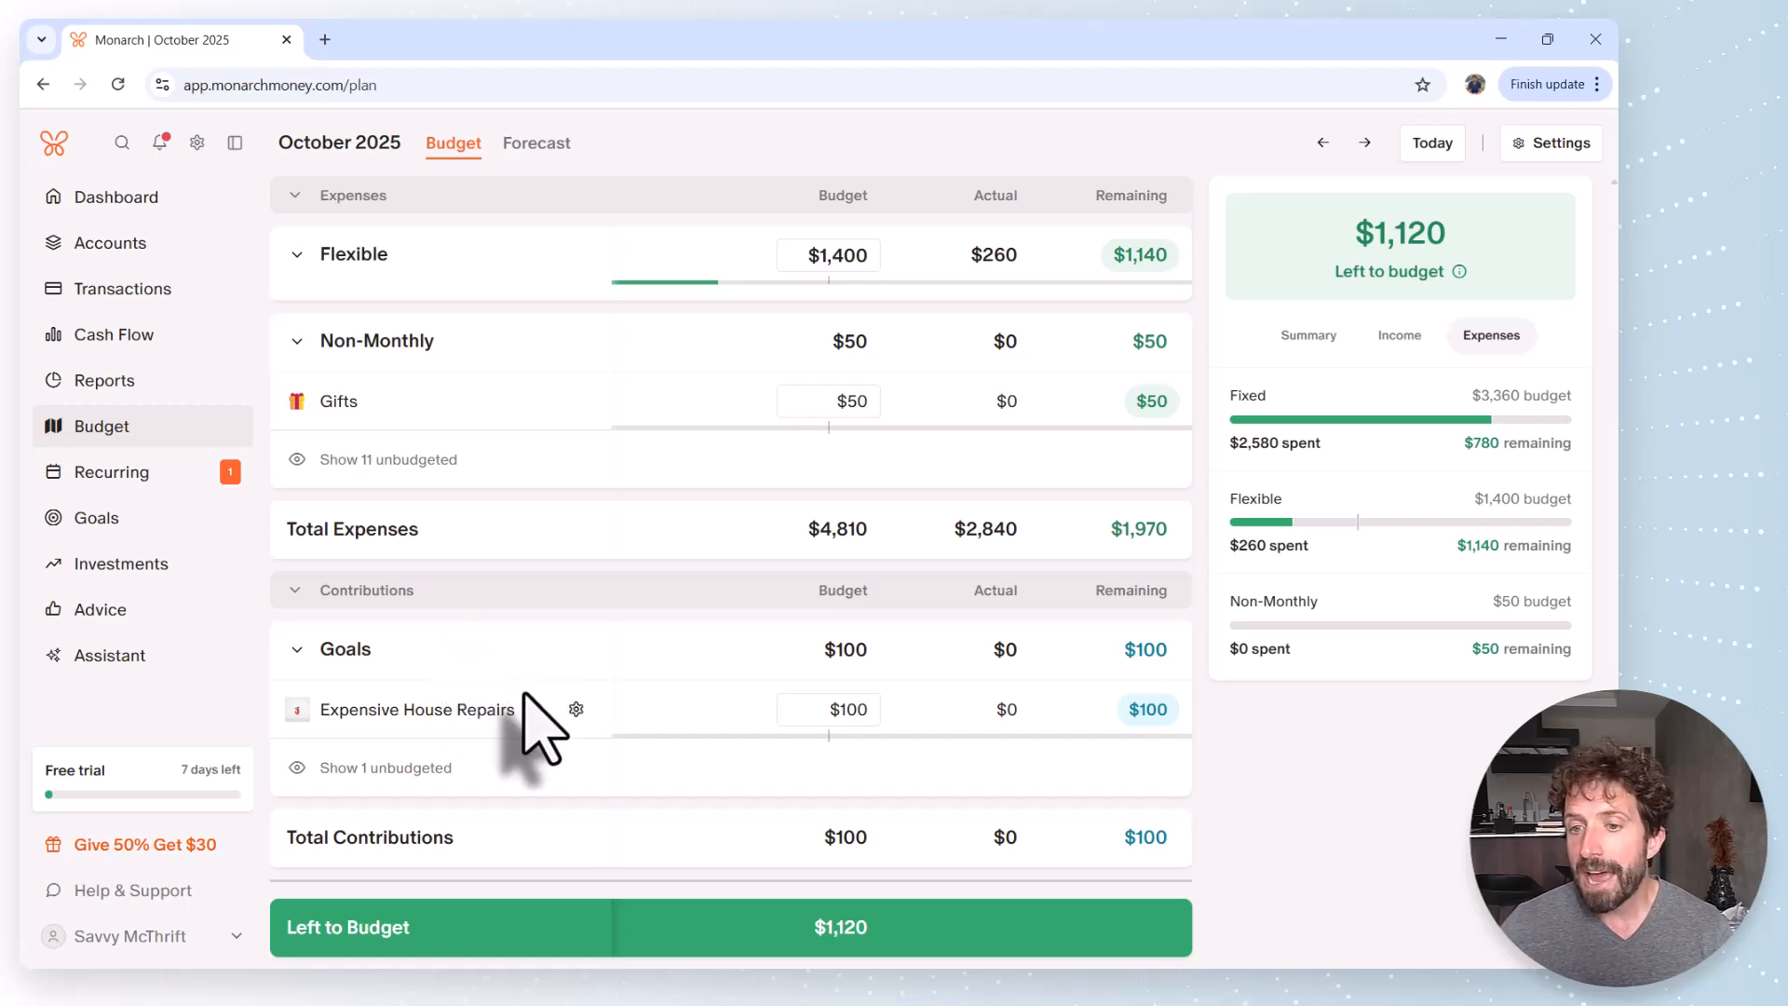